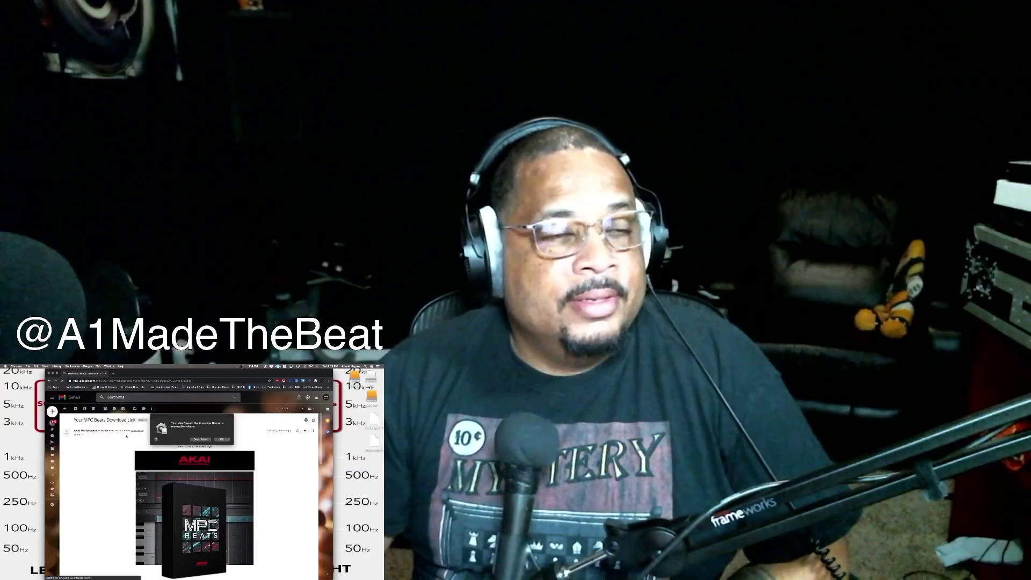
# - Review the Mac and PC download links and included content in the MPC Beats e-mail, and put the browser window away
pyautogui.scroll(-5, 156, 505)
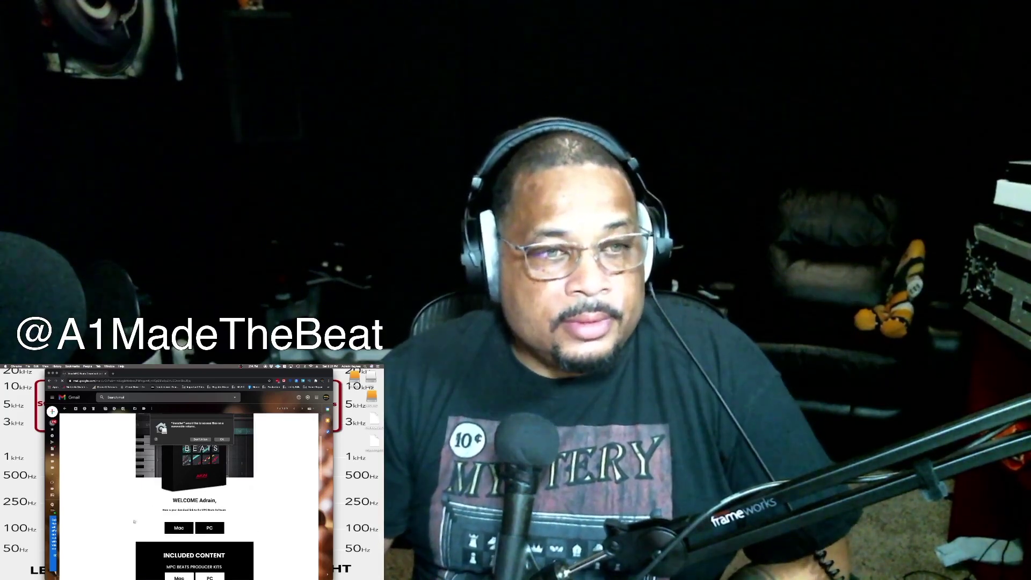
pyautogui.scroll(-3, 204, 509)
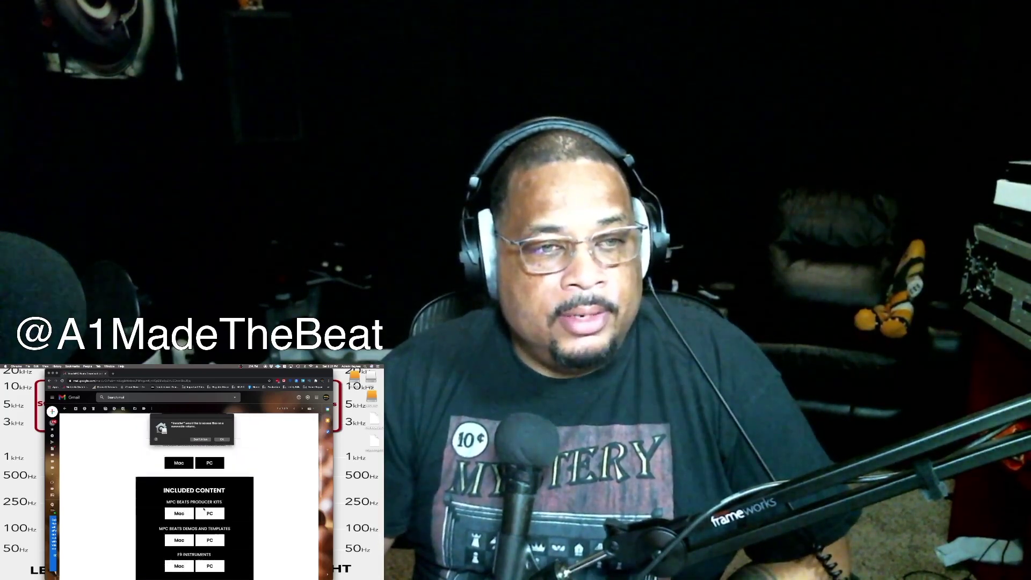
pyautogui.scroll(-3, 204, 509)
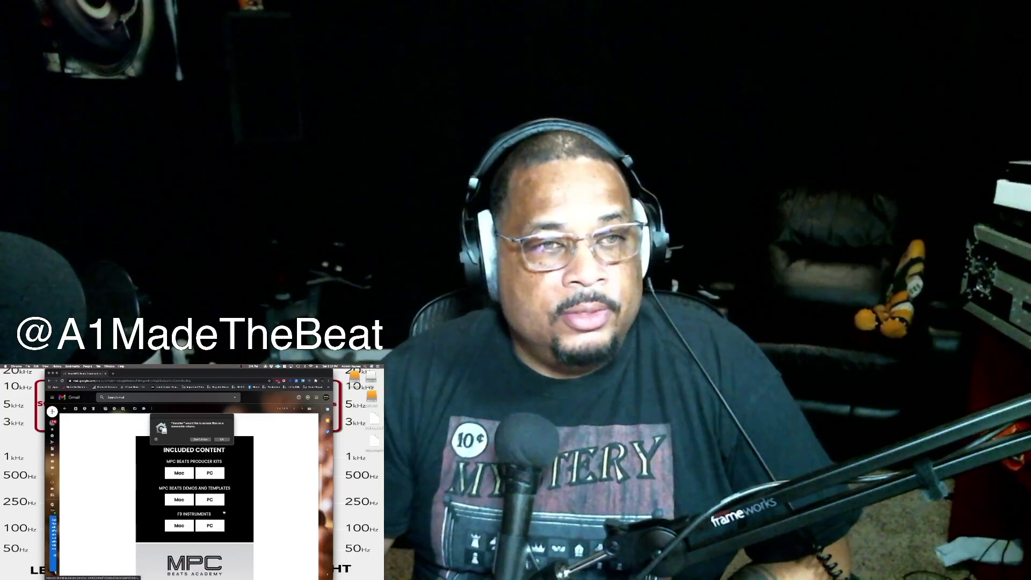
pyautogui.scroll(5, 224, 511)
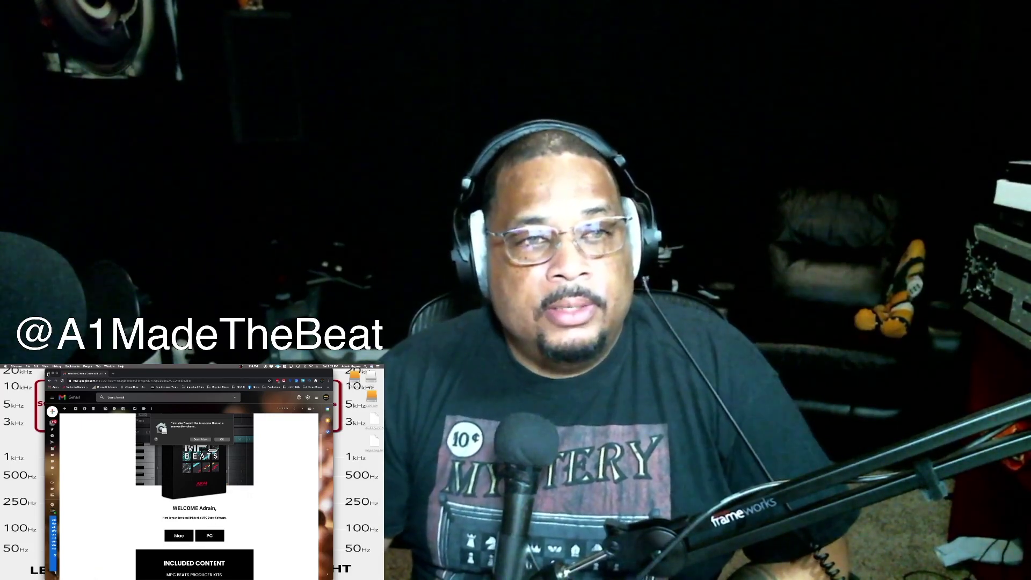
pyautogui.click(48, 373)
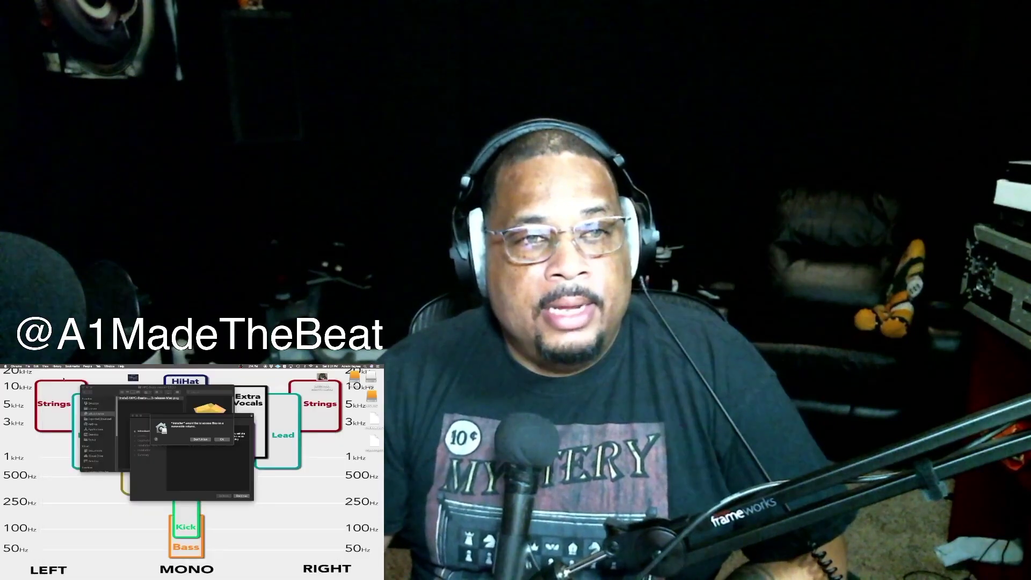
# - Allow the MPC Beats installer to access the removable volume and agree to the software licence agreement
pyautogui.click(224, 440)
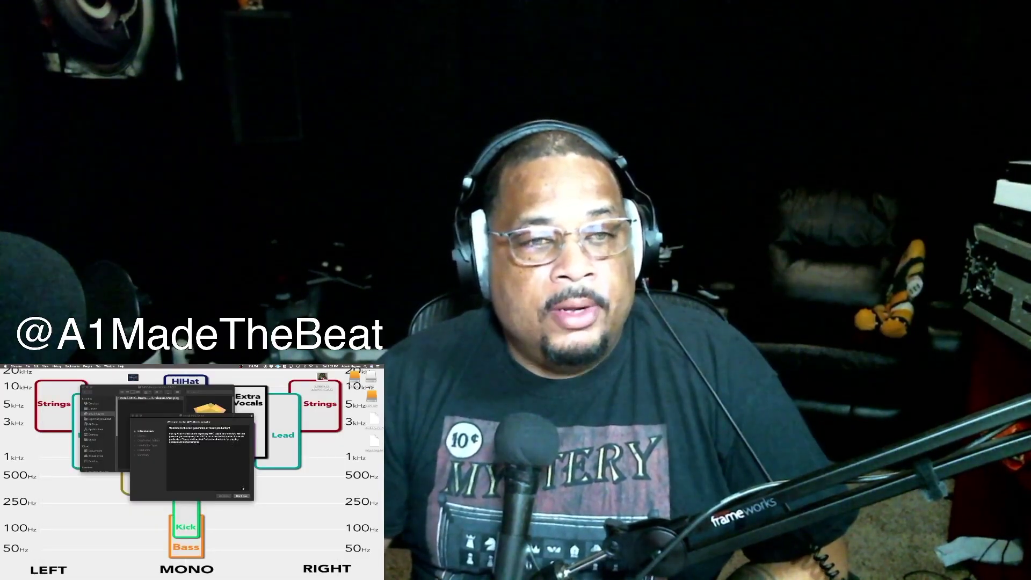
pyautogui.click(242, 496)
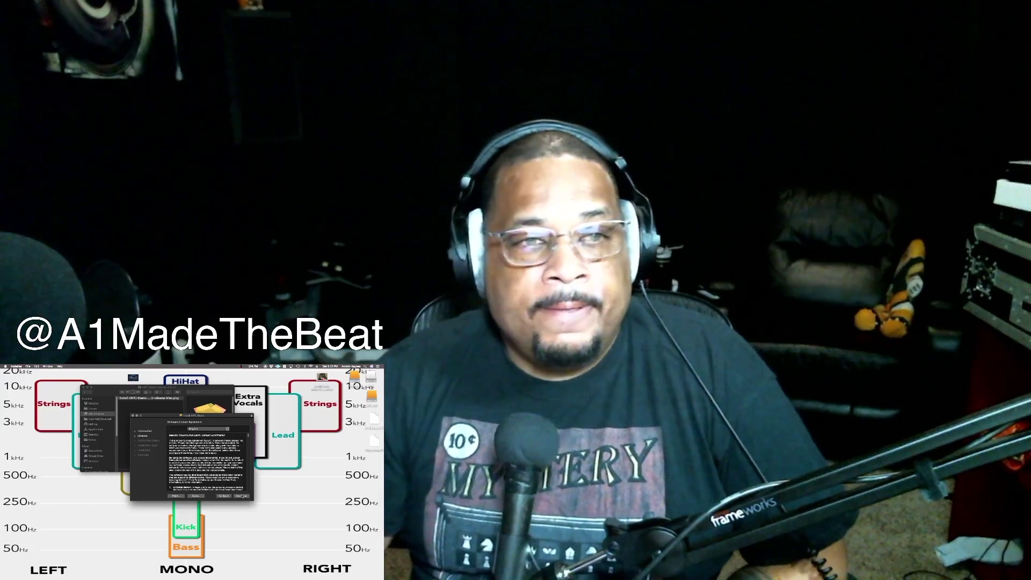
pyautogui.click(241, 495)
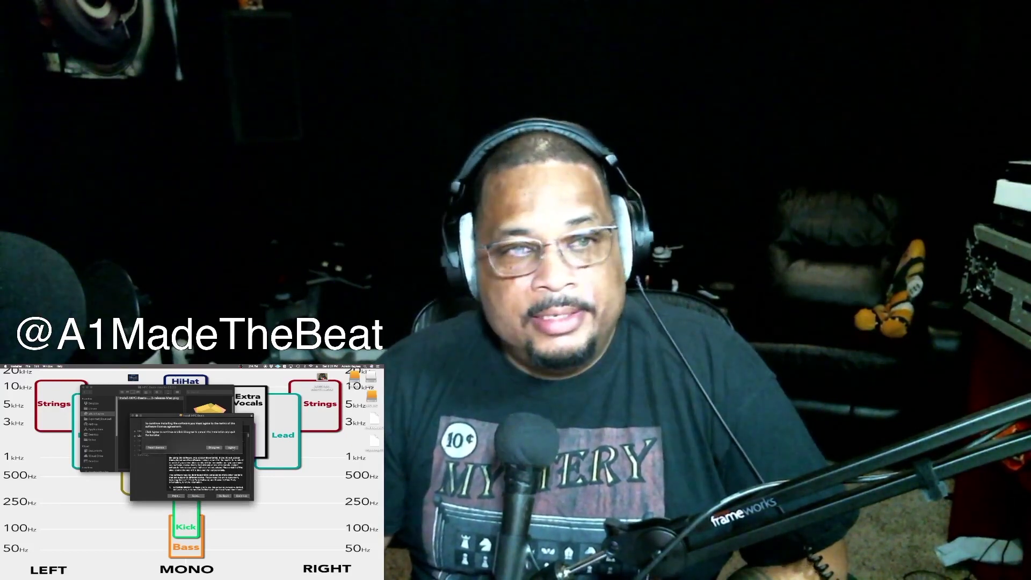
pyautogui.click(232, 448)
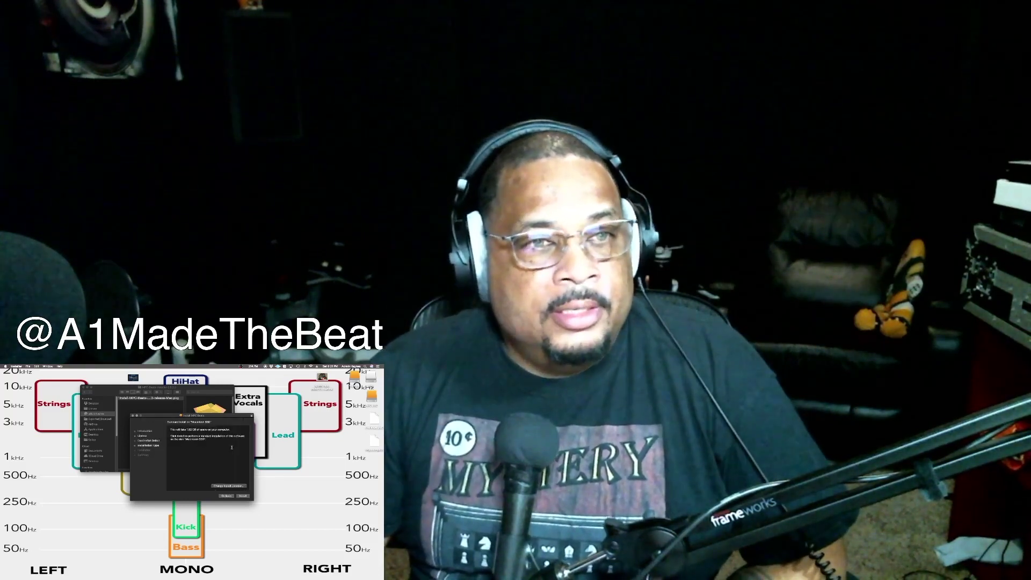
# - Start the standard MPC Beats installation and authorise it with the account password
pyautogui.click(243, 496)
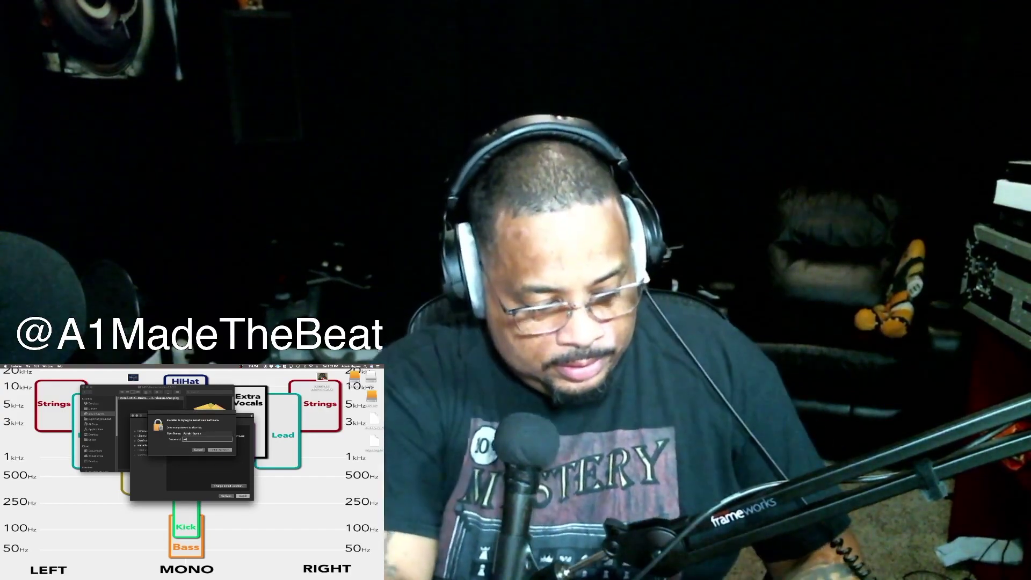
pyautogui.press('Return')
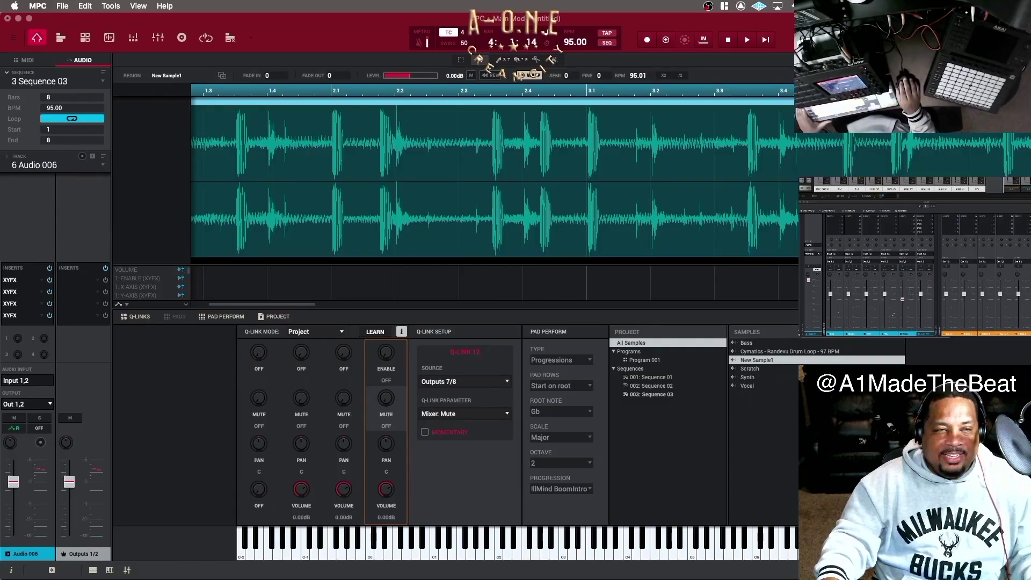
pyautogui.click(472, 381)
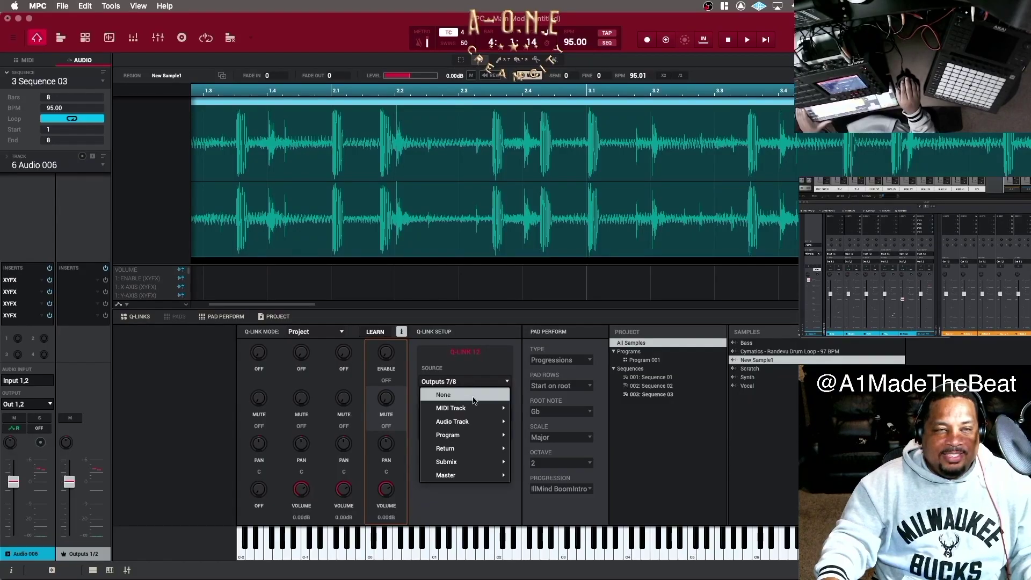
pyautogui.moveTo(484, 421)
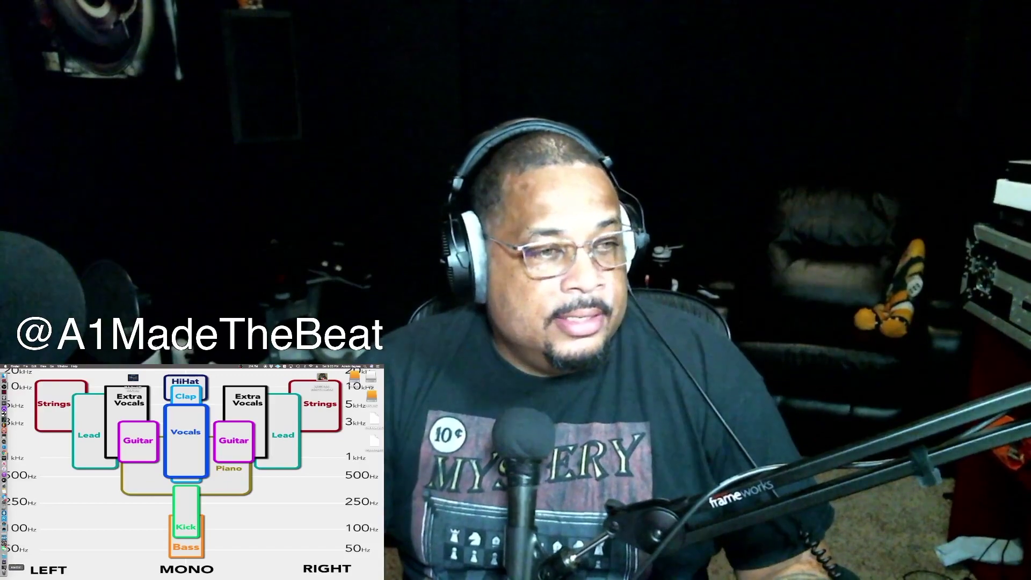
# - Launch MPC Beats from the Applications folder and grant its removable volume and microphone access requests
pyautogui.click(4, 558)
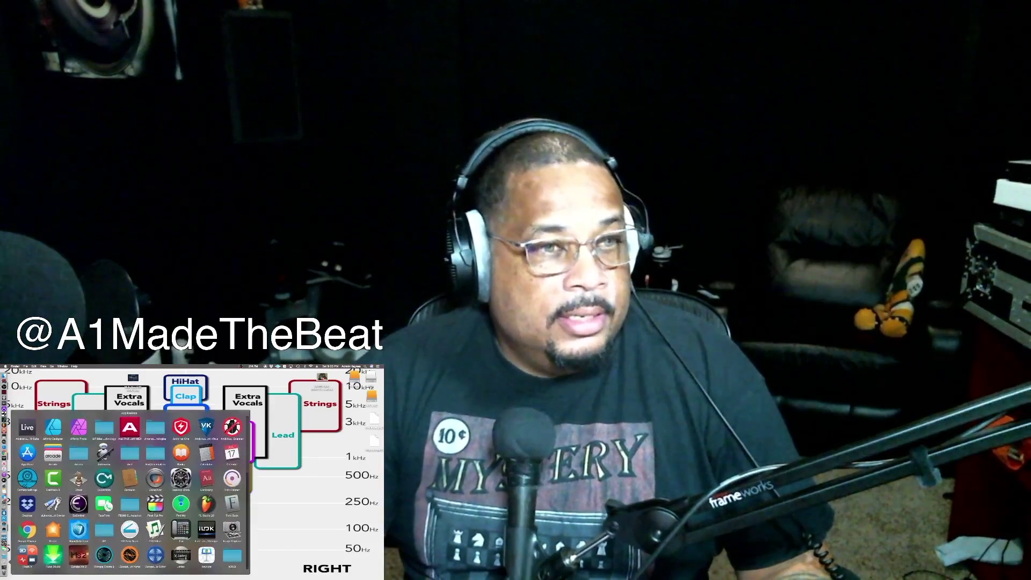
pyautogui.scroll(-5, 132, 492)
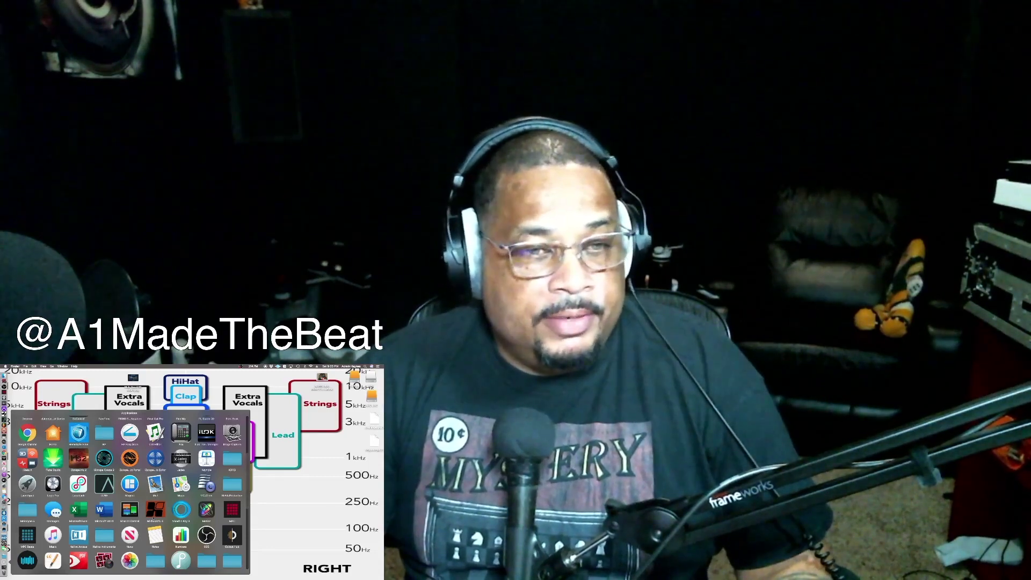
pyautogui.click(28, 543)
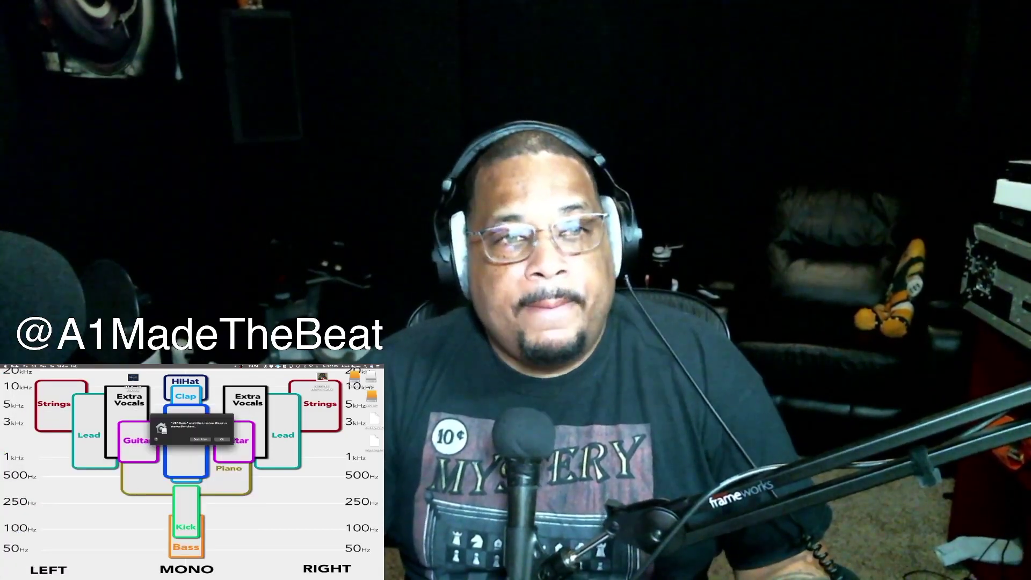
pyautogui.click(222, 439)
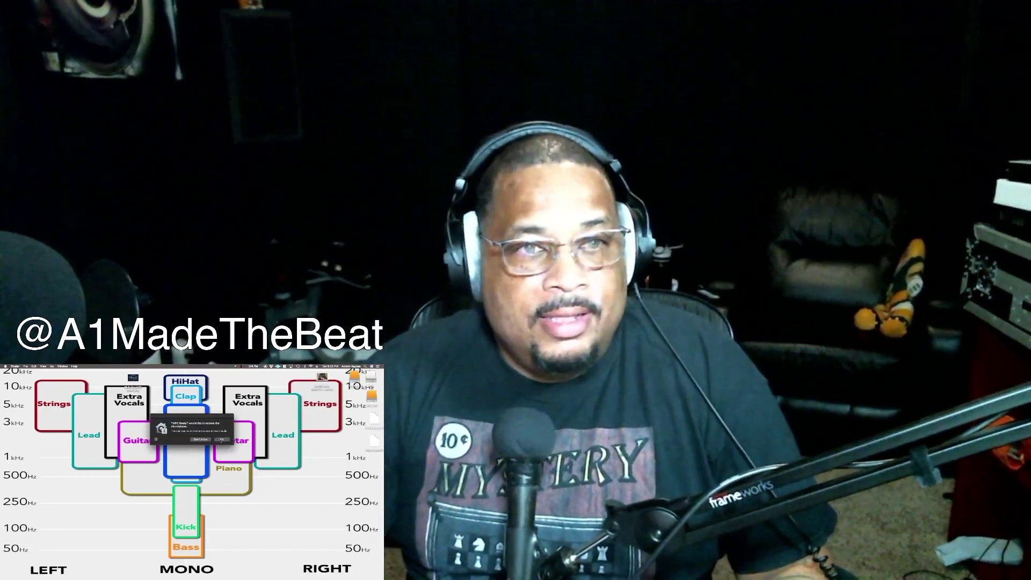
pyautogui.click(222, 440)
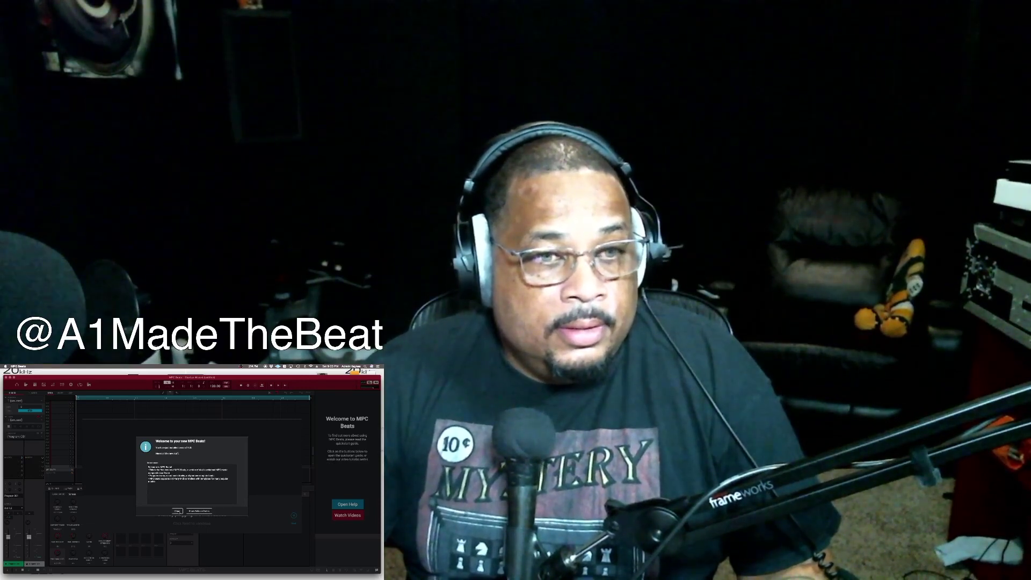
# - Dismiss the MPC Beats welcome message and continue past the MIDI device connection page
pyautogui.click(176, 510)
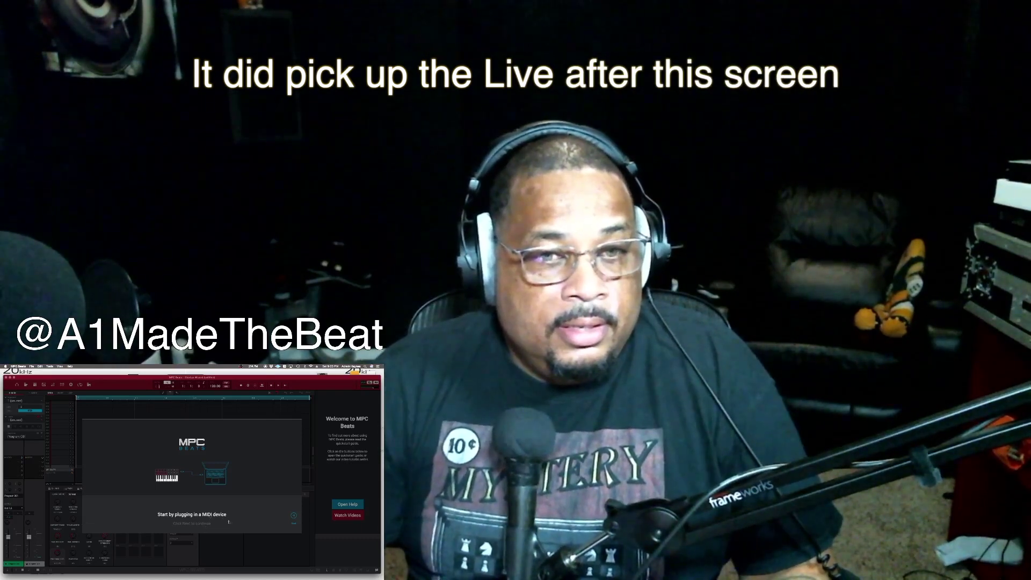
pyautogui.click(294, 515)
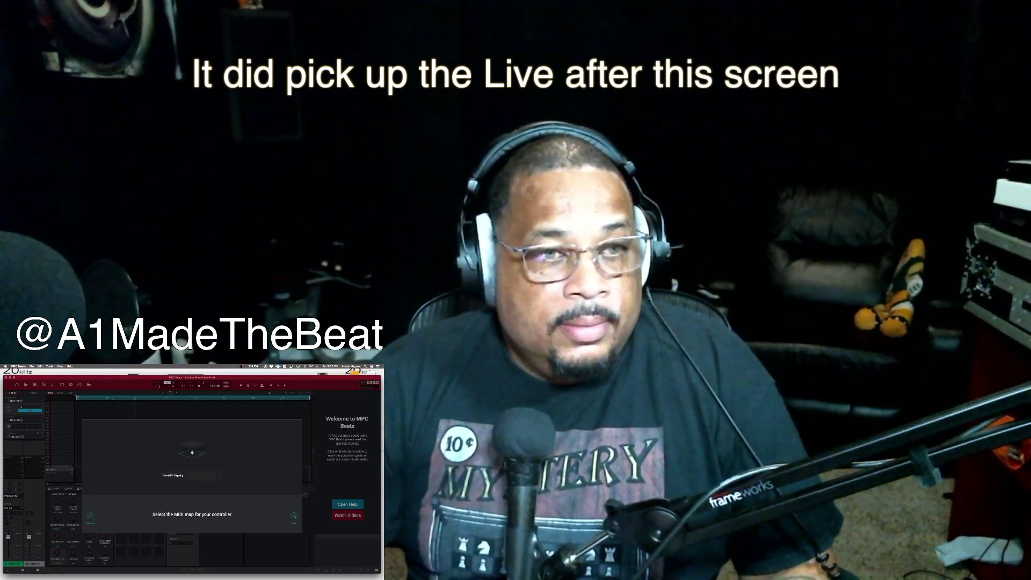
pyautogui.click(220, 476)
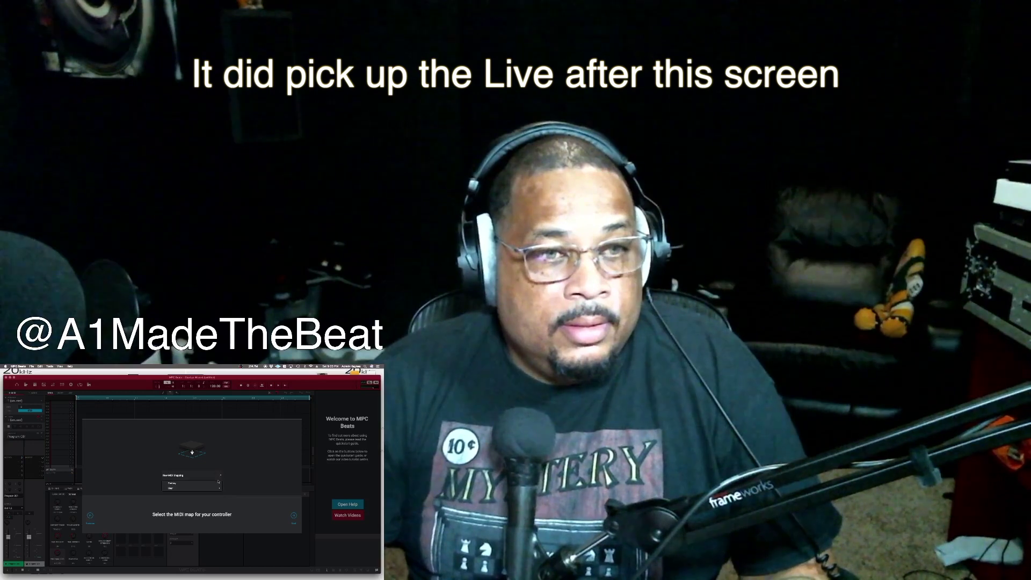
pyautogui.moveTo(218, 482)
pyautogui.moveTo(240, 455)
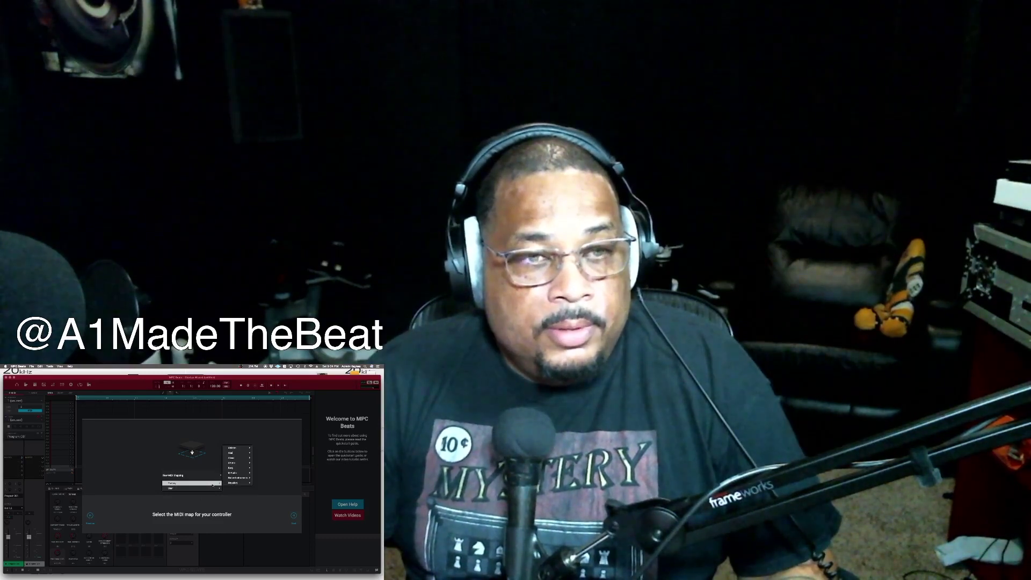
pyautogui.click(242, 431)
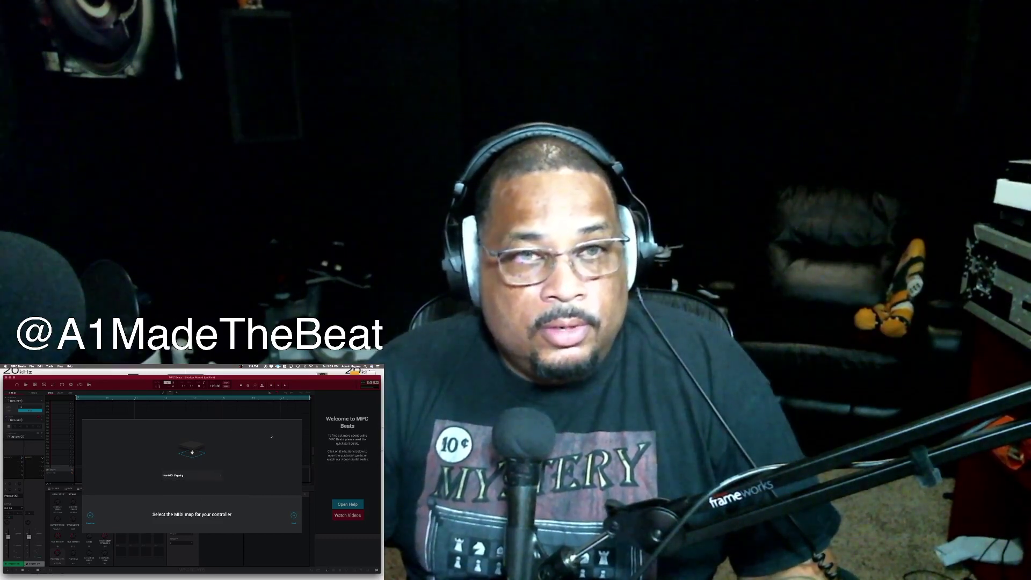
pyautogui.click(293, 517)
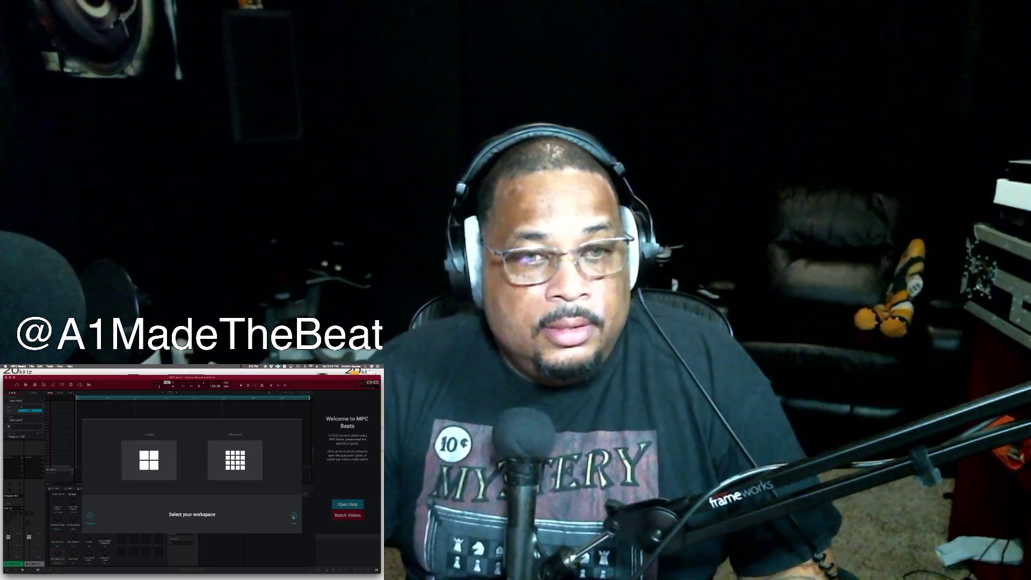
pyautogui.click(90, 516)
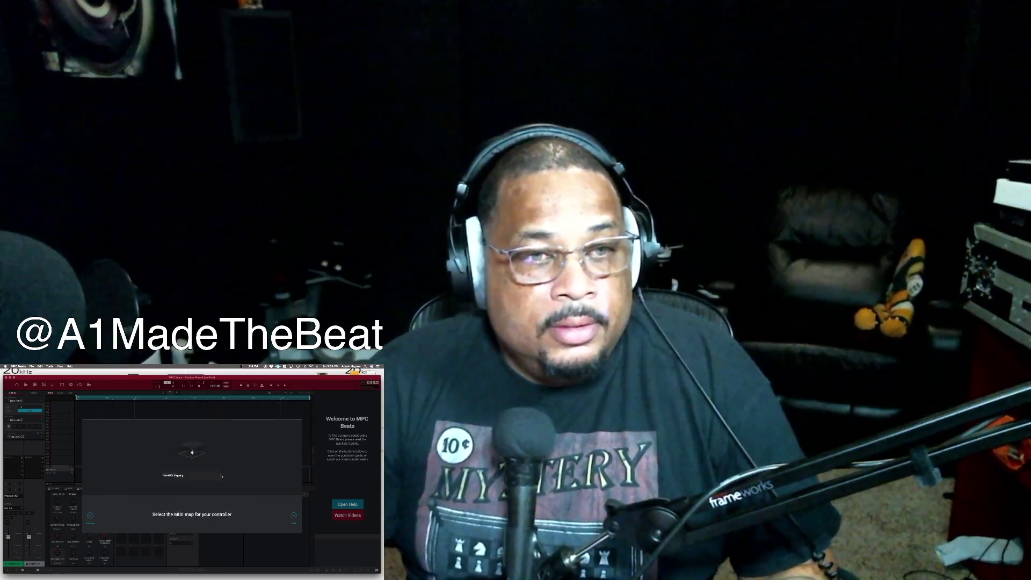
# - Assign the Komplete Kontrol S49 MK1 MIDI map to the controller and continue to the workspace choice
pyautogui.moveTo(194, 483)
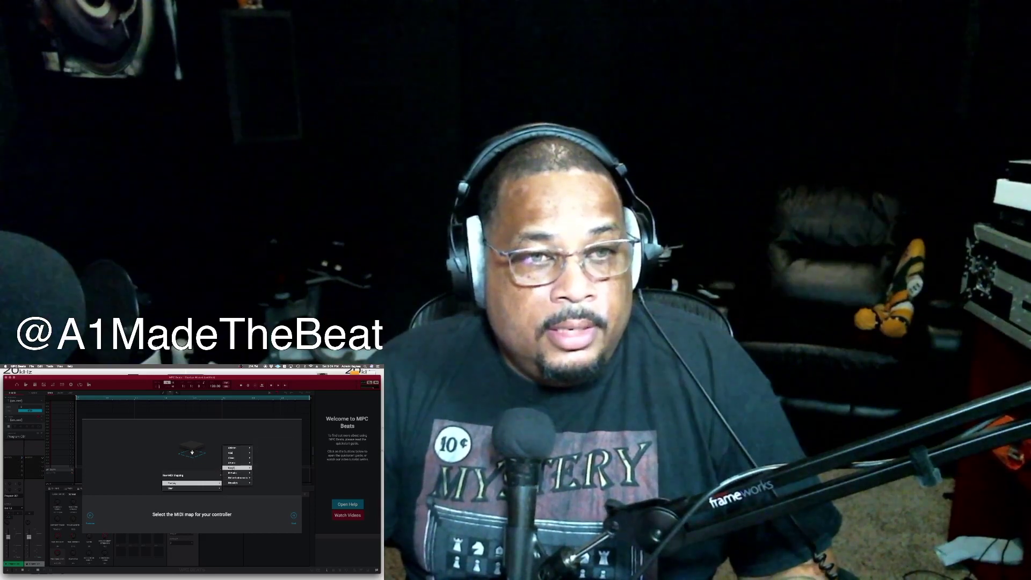
pyautogui.moveTo(237, 477)
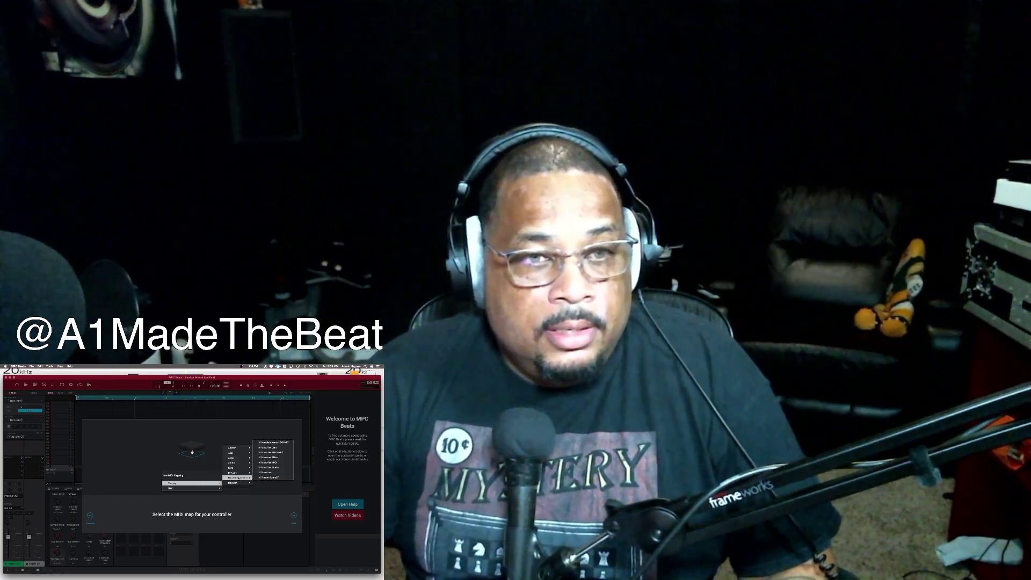
pyautogui.click(285, 443)
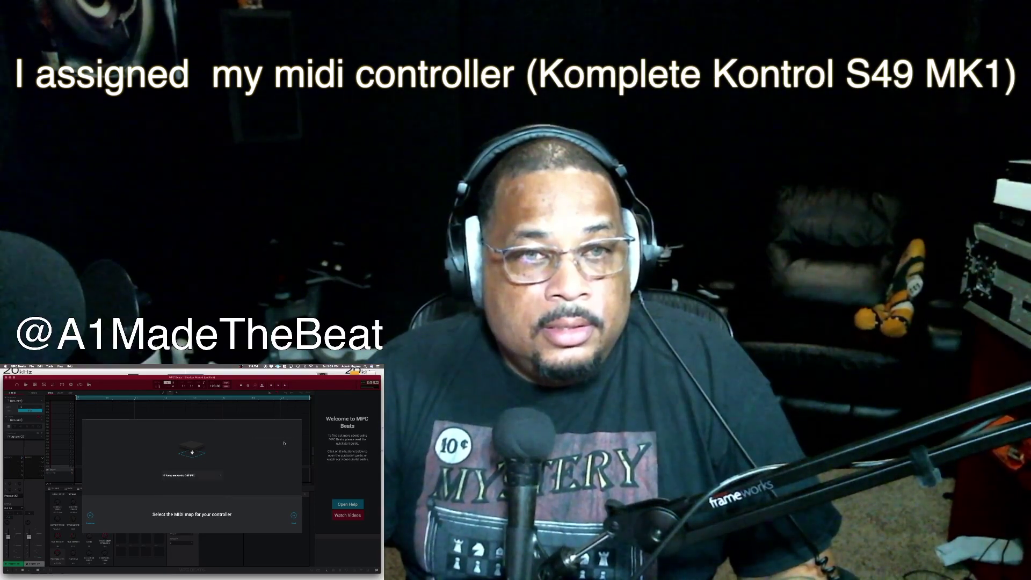
pyautogui.click(294, 515)
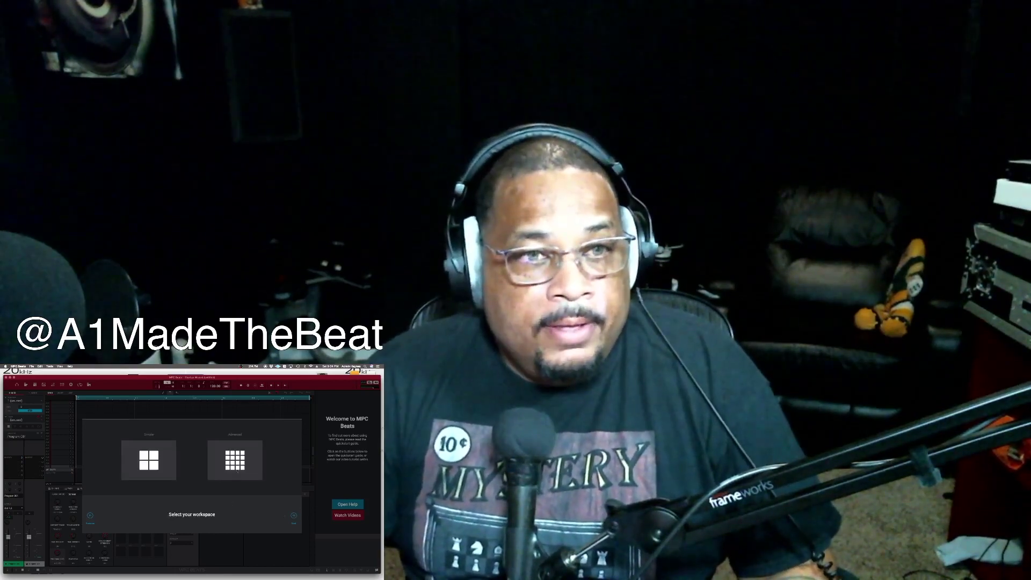
# - Choose the Advanced workspace and finish the setup by opening an empty project
pyautogui.click(237, 470)
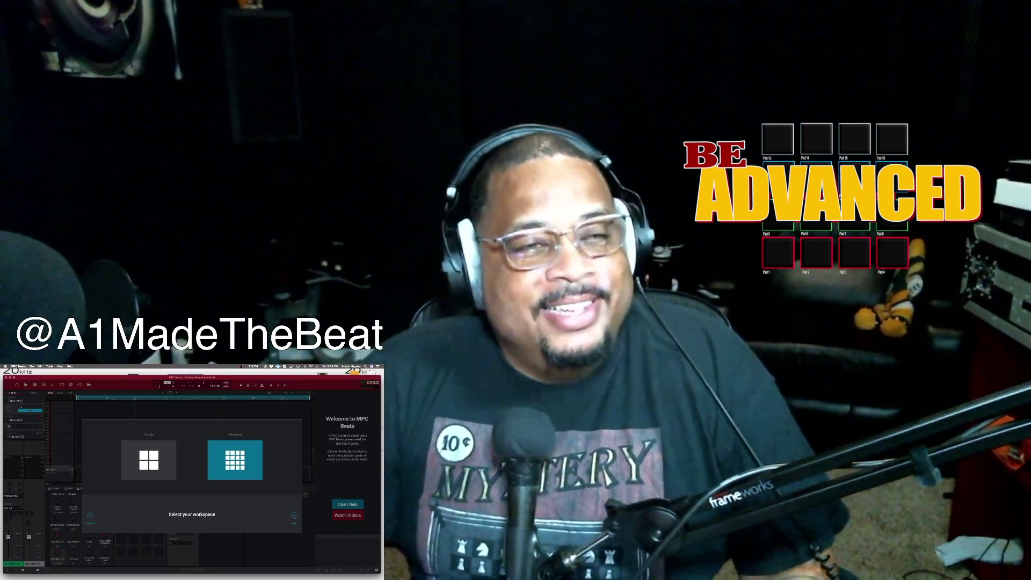
pyautogui.click(293, 516)
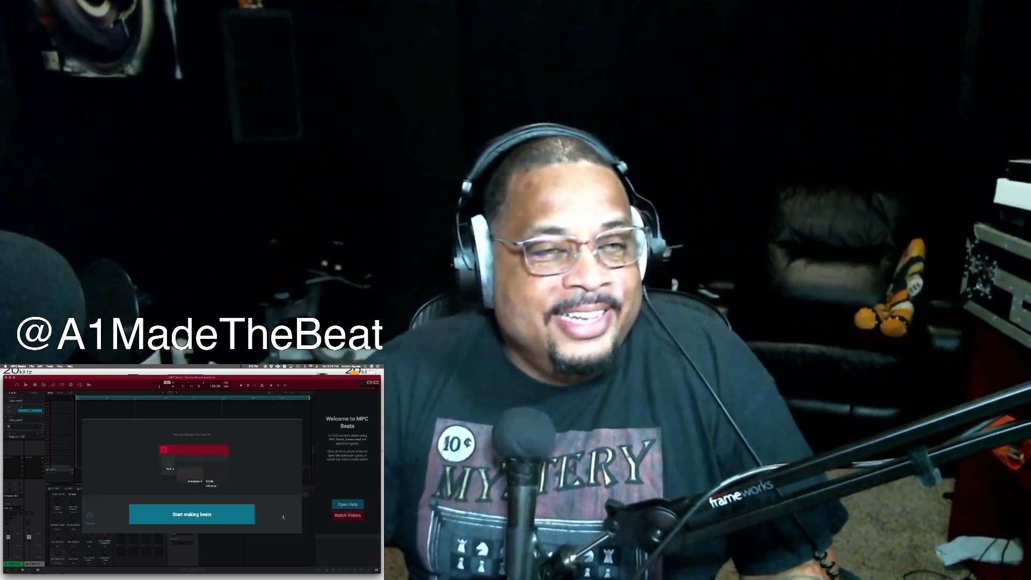
pyautogui.click(217, 515)
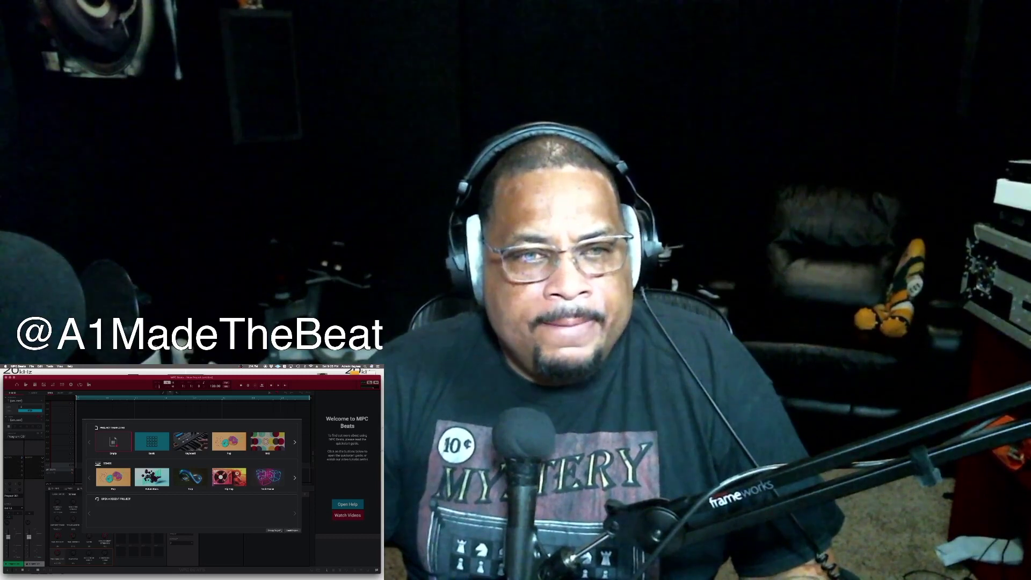
pyautogui.click(274, 530)
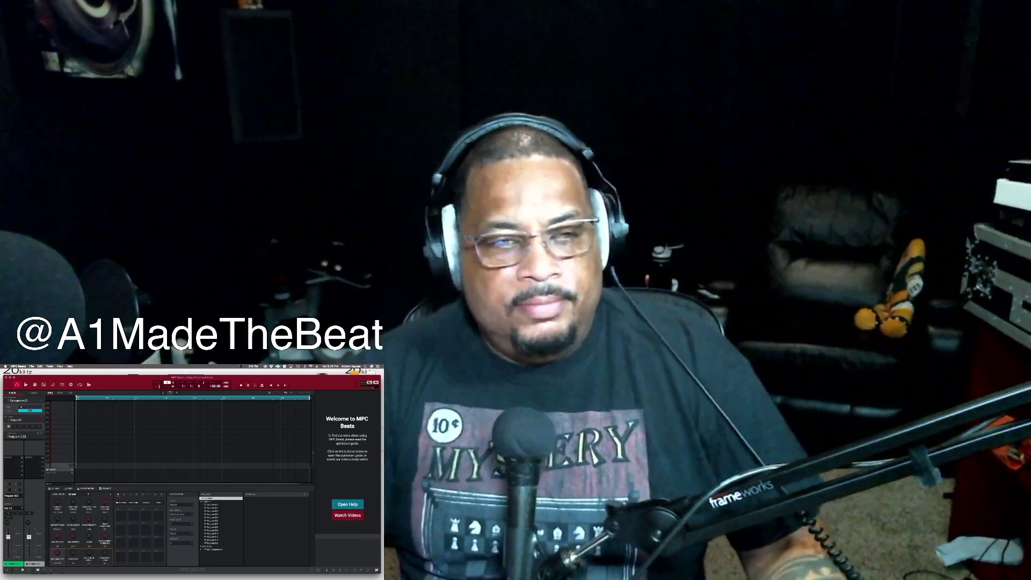
# - Delete Program 012 from the project's program list
pyautogui.click(215, 544)
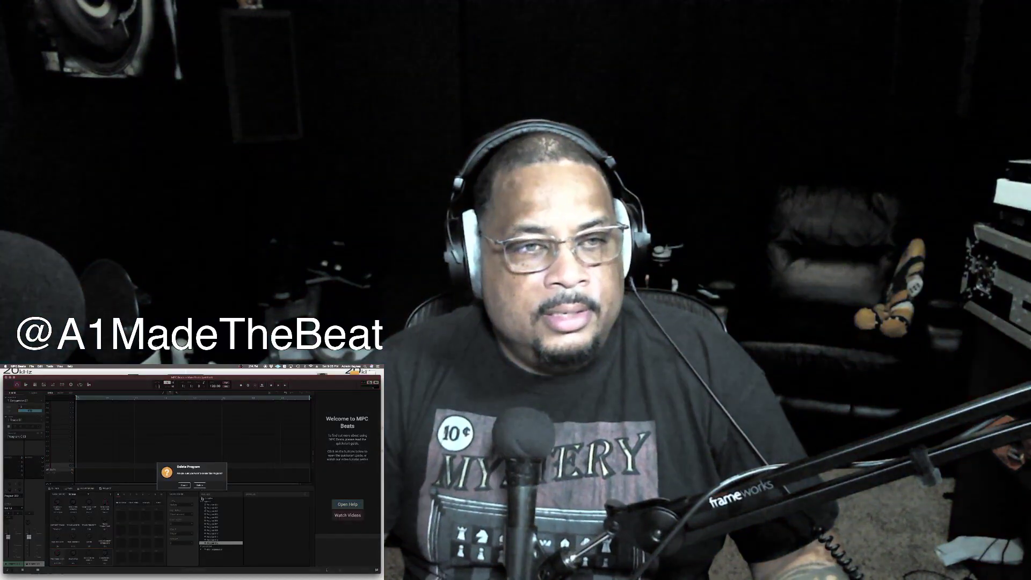
pyautogui.rightClick(214, 539)
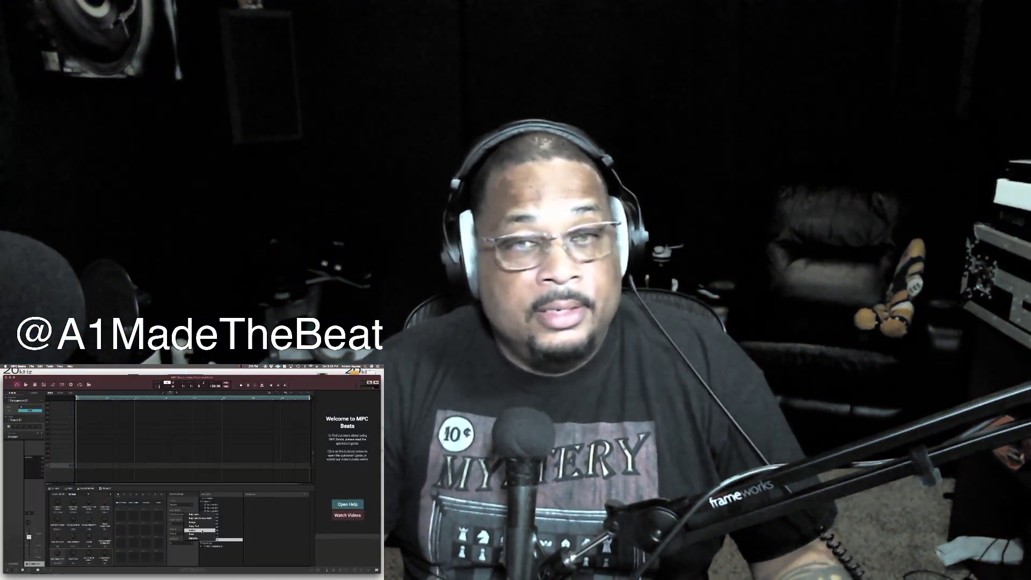
pyautogui.click(191, 530)
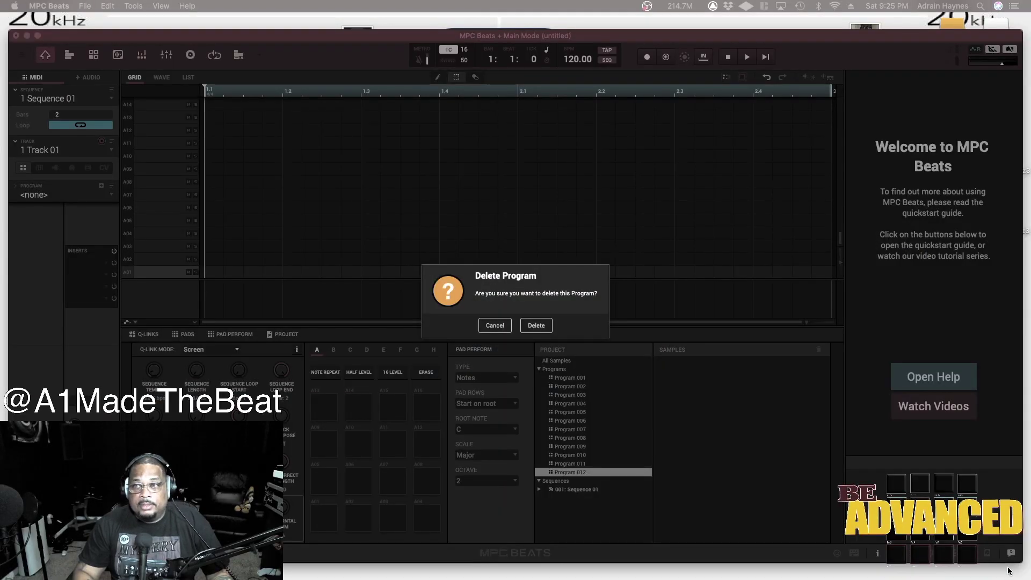
pyautogui.click(536, 325)
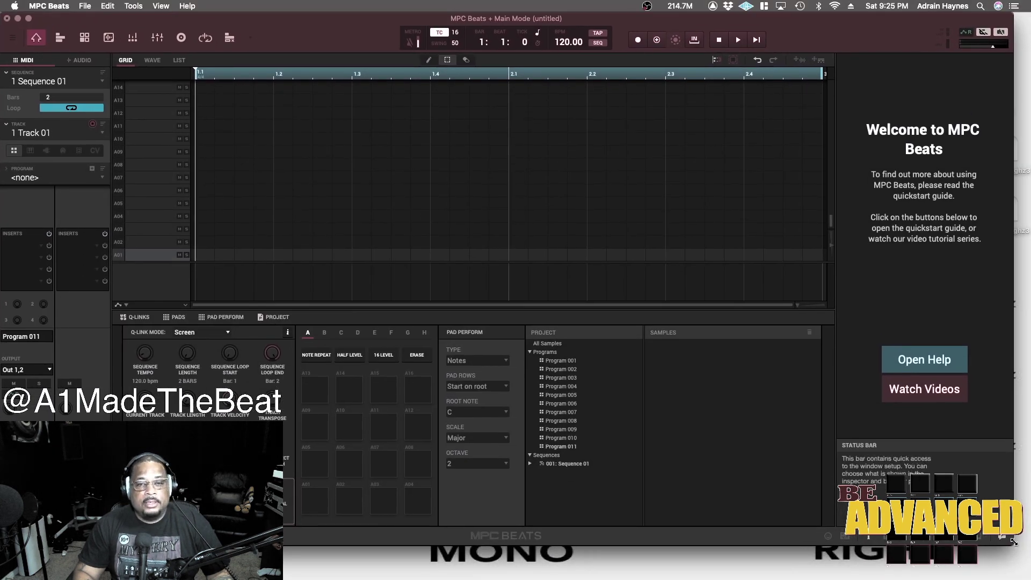
# - Enlarge the application window and delete Program 011 from the project
pyautogui.doubleClick(170, 19)
pyautogui.click(559, 481)
pyautogui.rightClick(559, 480)
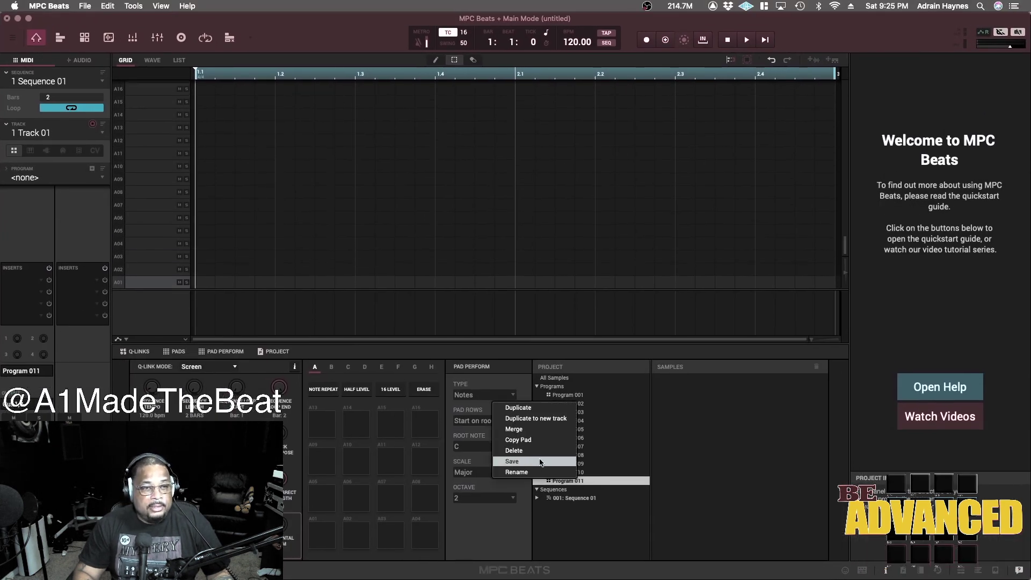
pyautogui.click(518, 452)
pyautogui.click(543, 324)
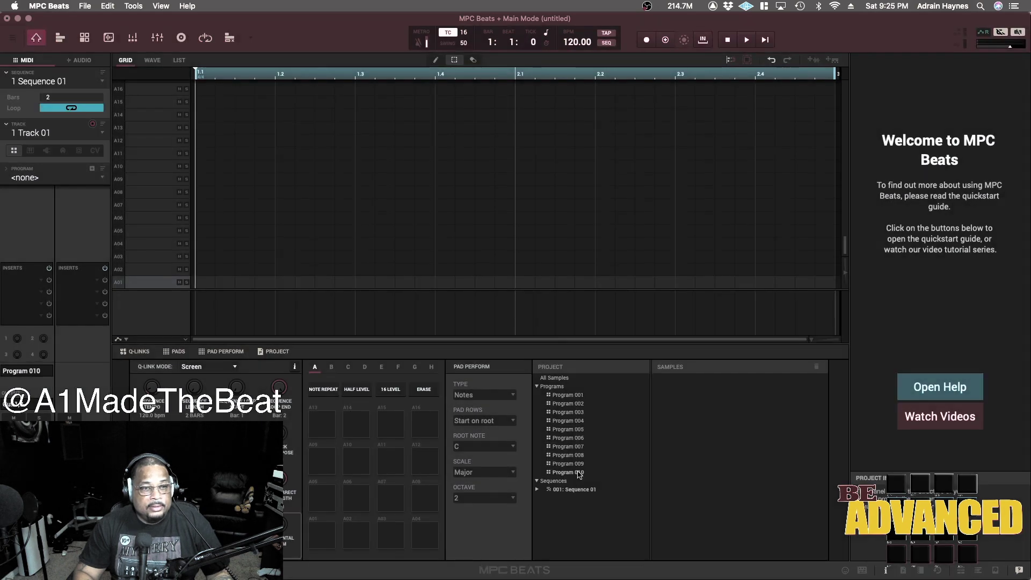
# - Delete Program 010 and Program 009 from the project's program list
pyautogui.click(578, 412)
pyautogui.rightClick(578, 472)
pyautogui.click(519, 454)
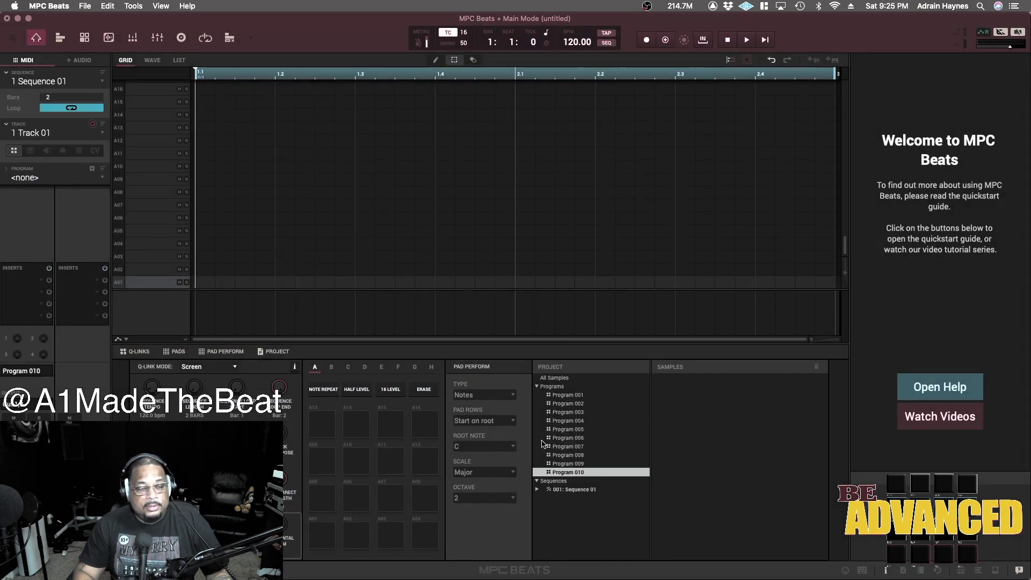
pyautogui.click(537, 325)
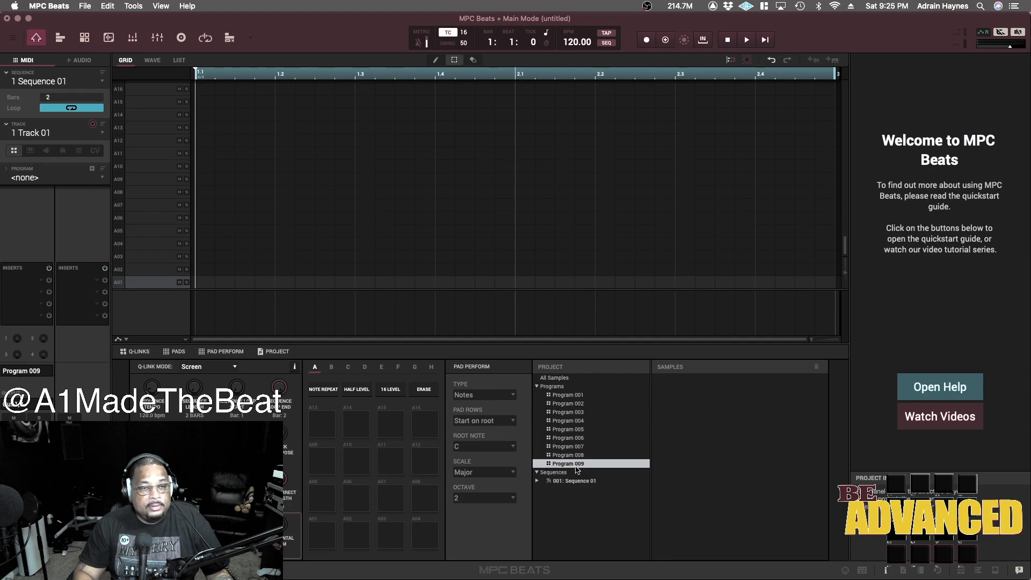
pyautogui.rightClick(578, 467)
pyautogui.click(524, 440)
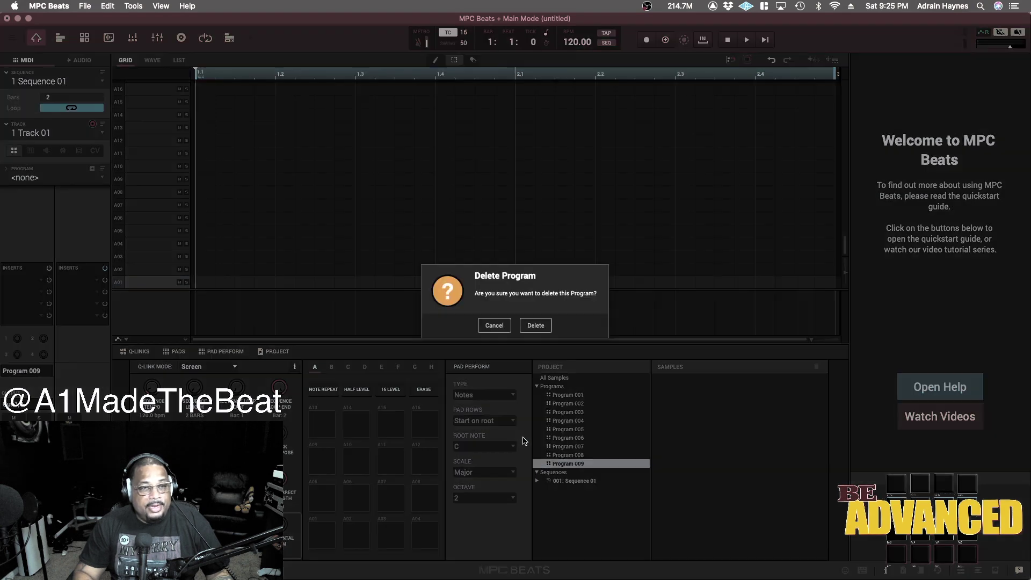
pyautogui.click(542, 326)
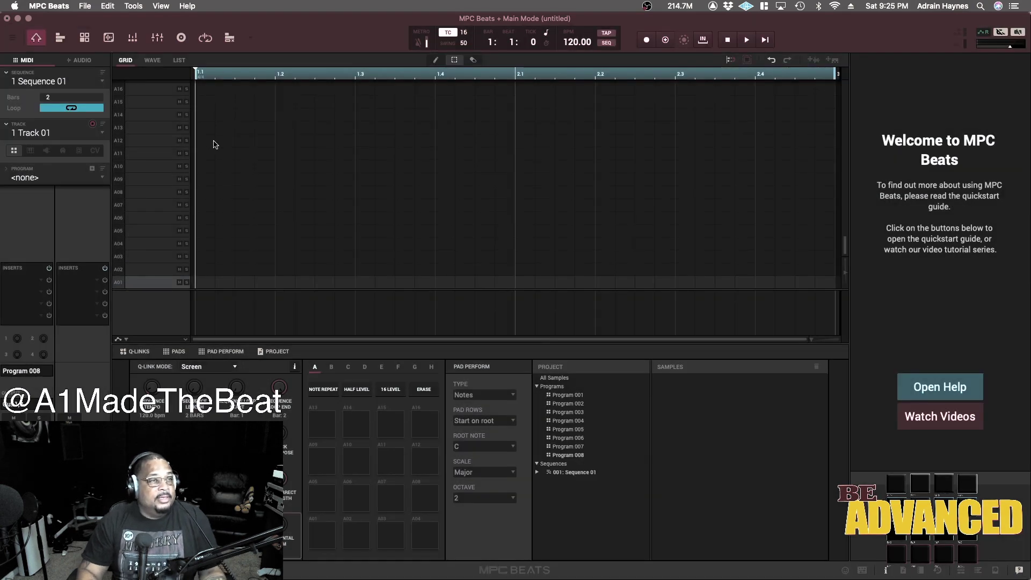
# - Browse the Harmonic, Vintage Effects and Delay/Reverb categories for an empty insert slot and close the effect list without choosing one
pyautogui.click(97, 281)
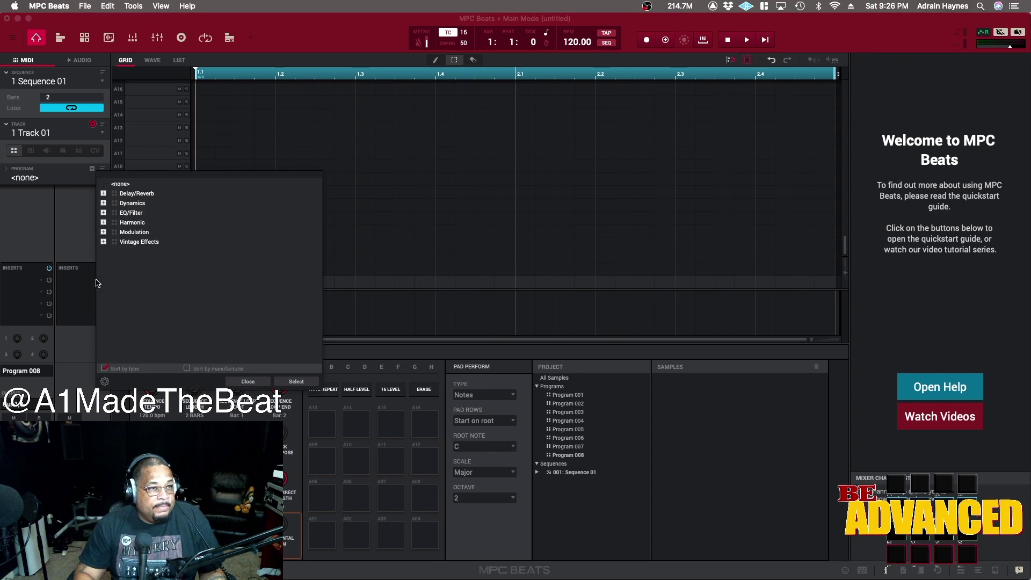
pyautogui.click(103, 223)
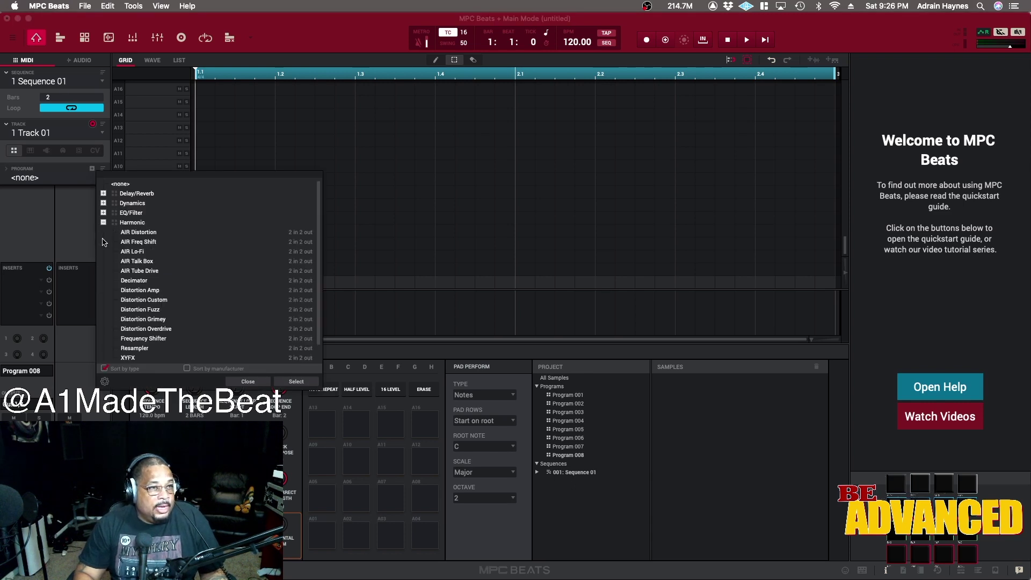
pyautogui.click(103, 222)
pyautogui.click(103, 242)
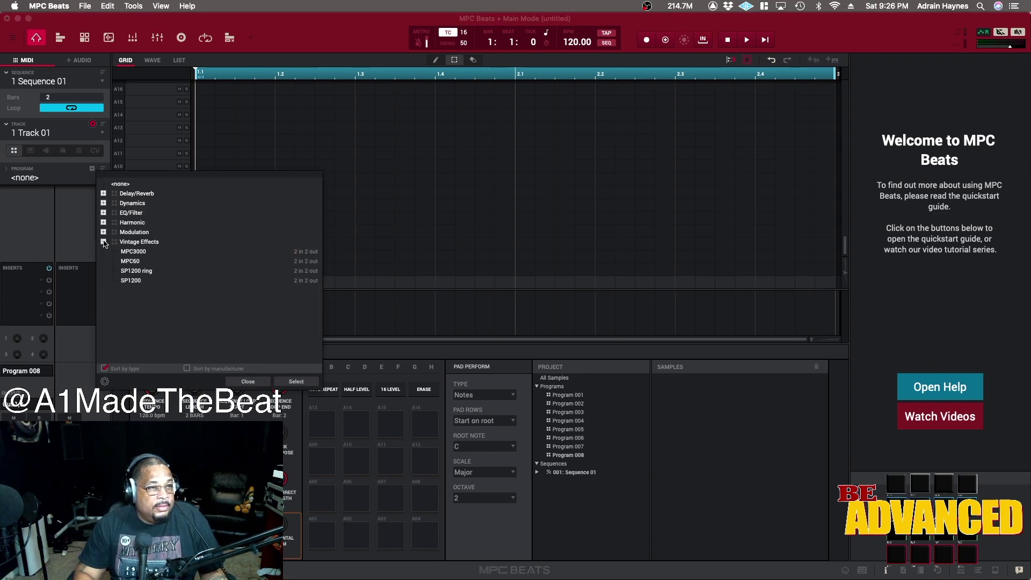
pyautogui.click(103, 194)
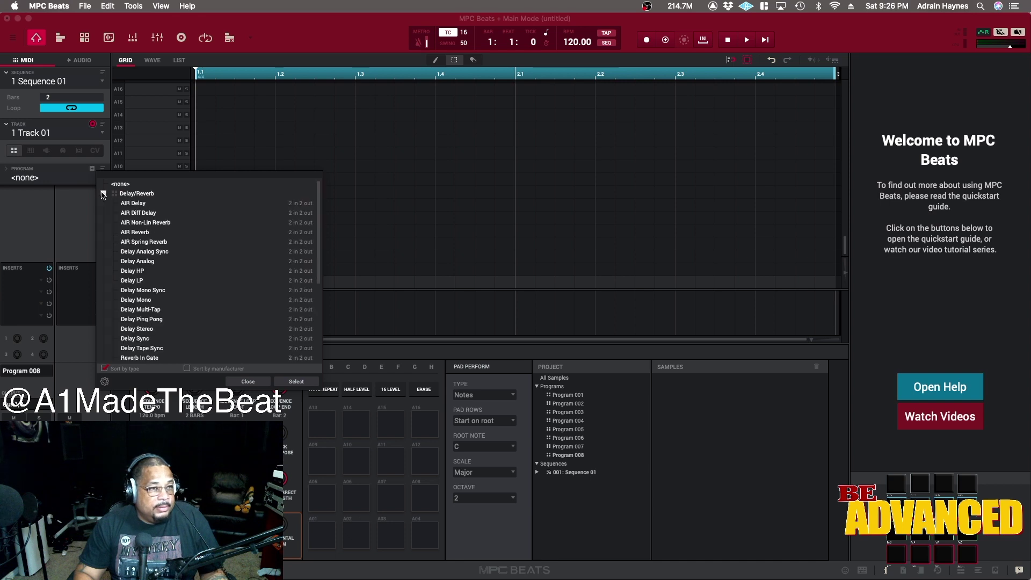
pyautogui.click(103, 194)
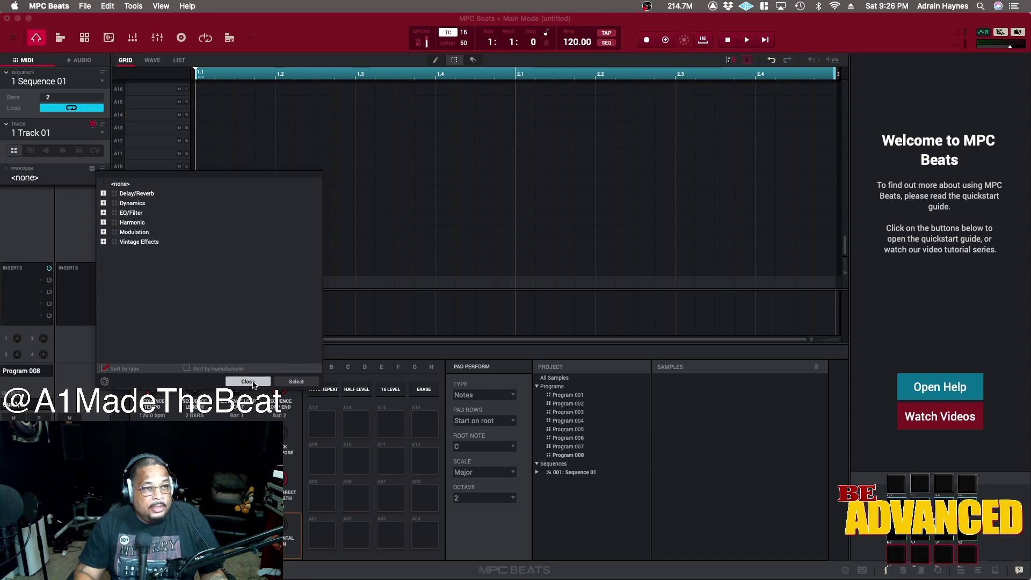
pyautogui.click(253, 383)
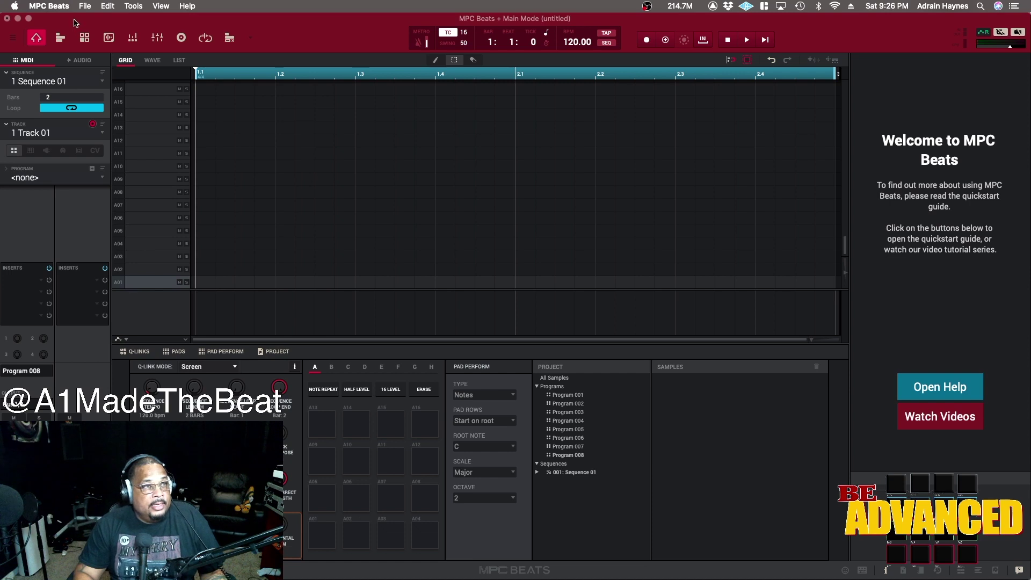
# - Open the application preferences and set the audio input device to Universal Audio Thunderbolt
pyautogui.click(50, 6)
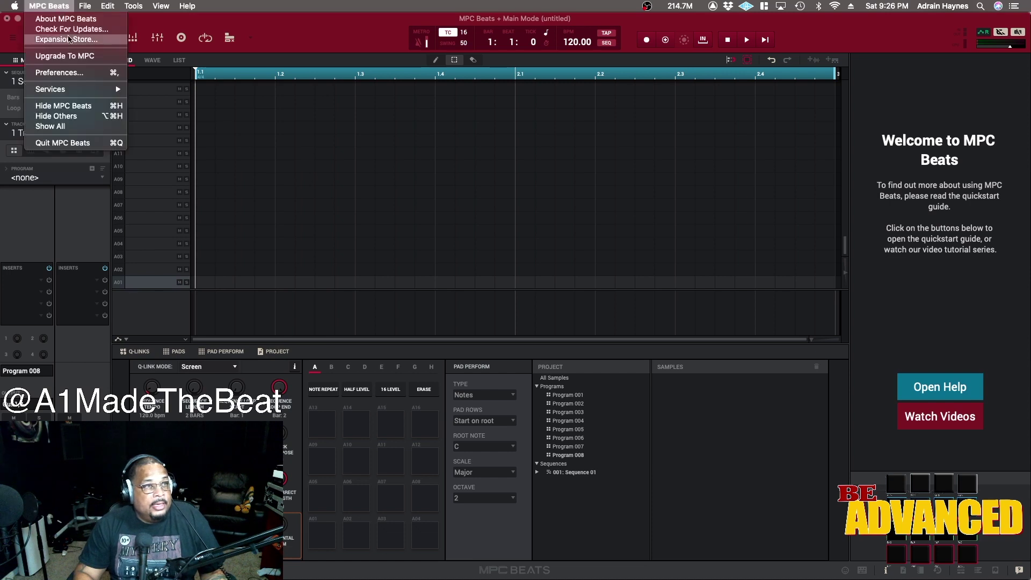
pyautogui.click(74, 75)
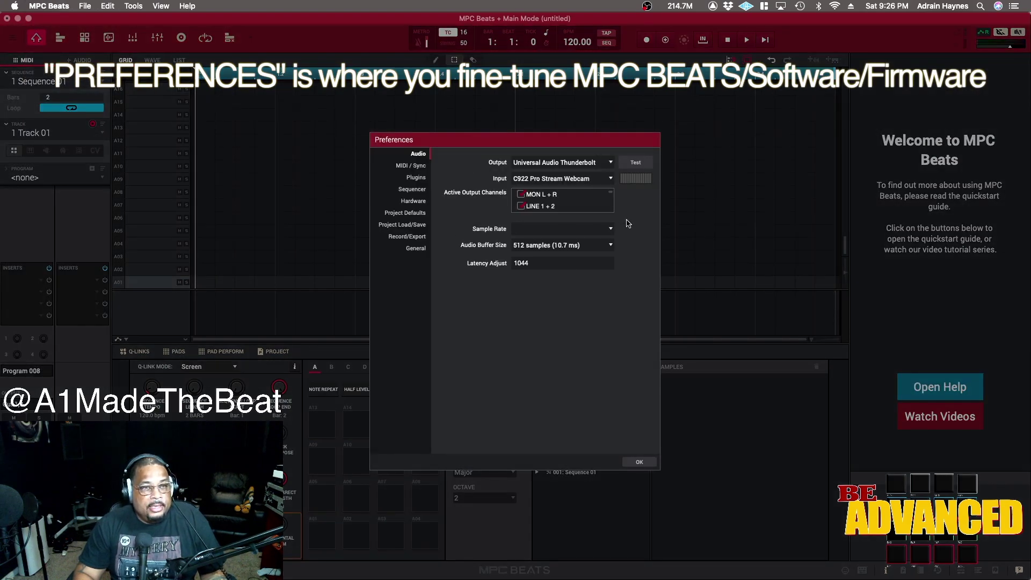
pyautogui.click(610, 179)
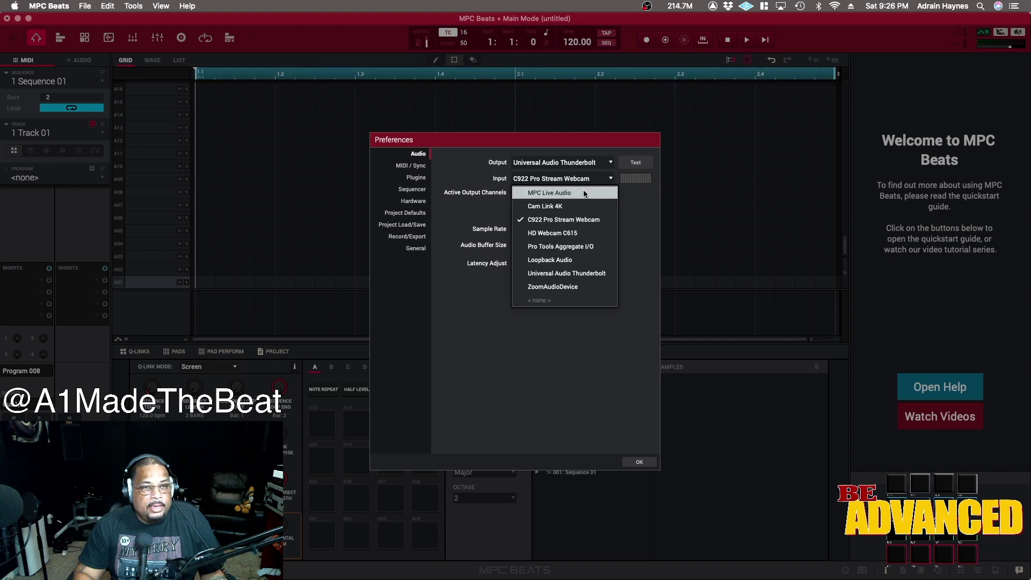
pyautogui.click(591, 192)
pyautogui.click(611, 179)
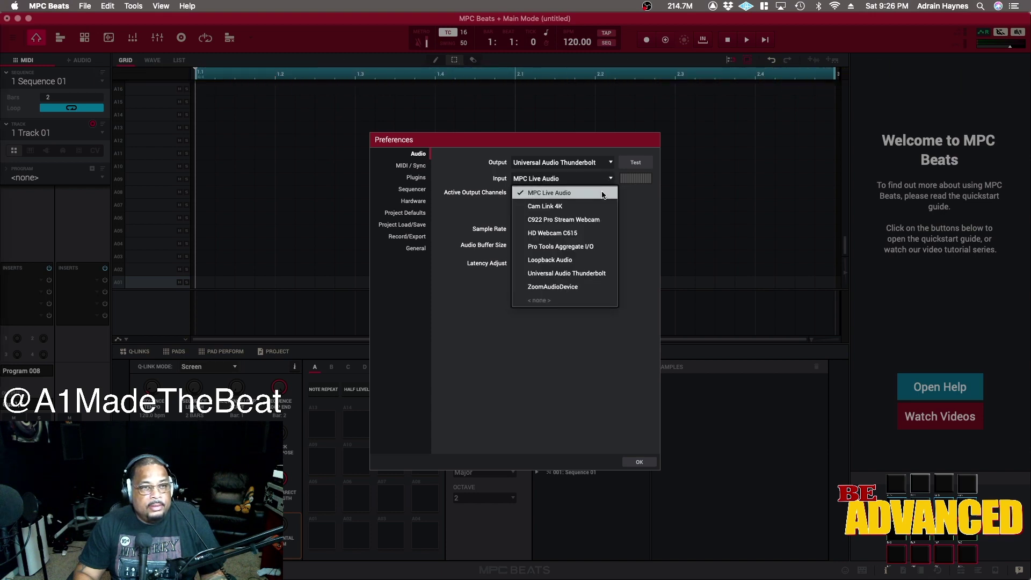
pyautogui.click(595, 275)
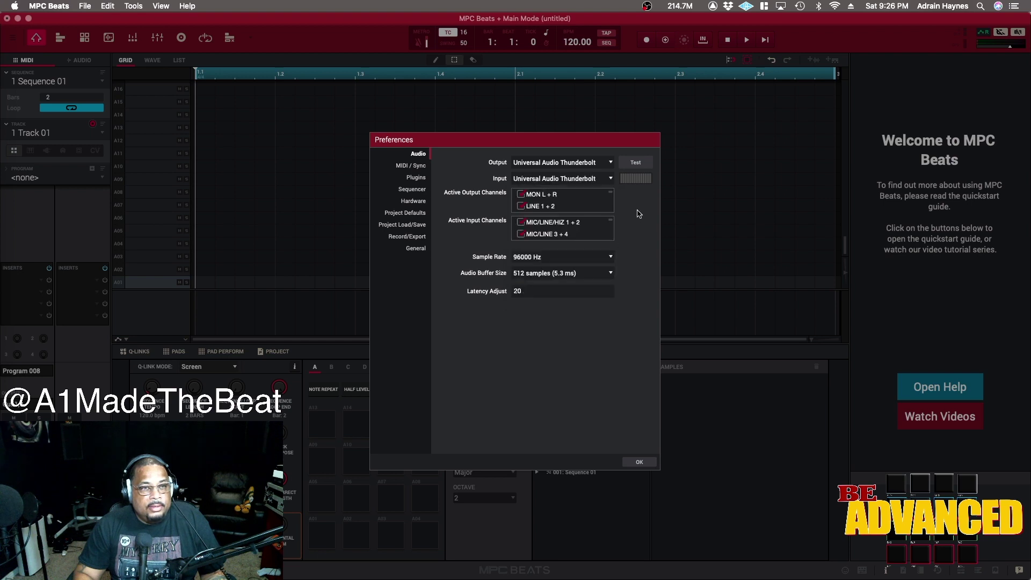
# - Set the audio sample rate to 48000 Hz
pyautogui.click(522, 194)
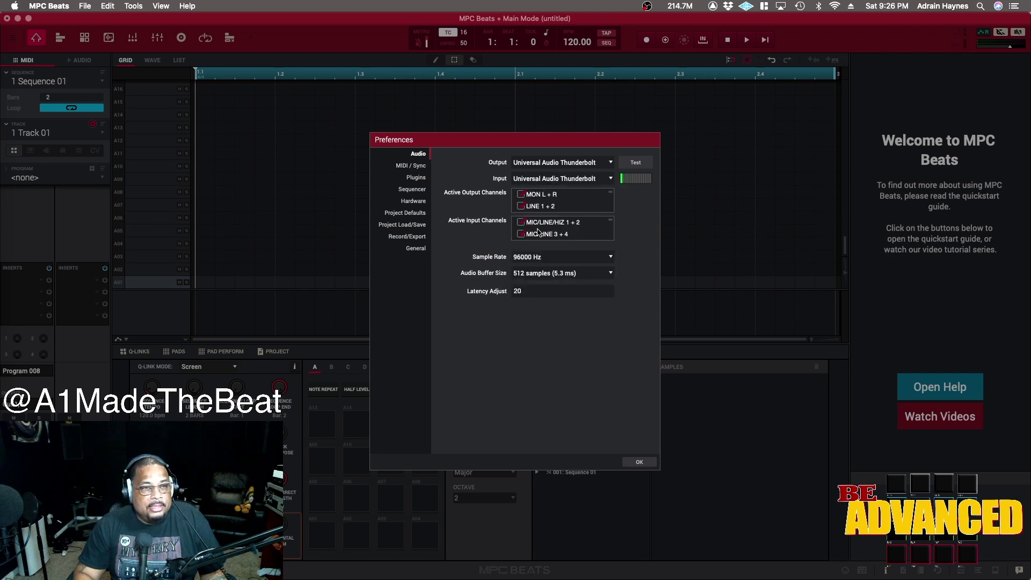
pyautogui.click(610, 257)
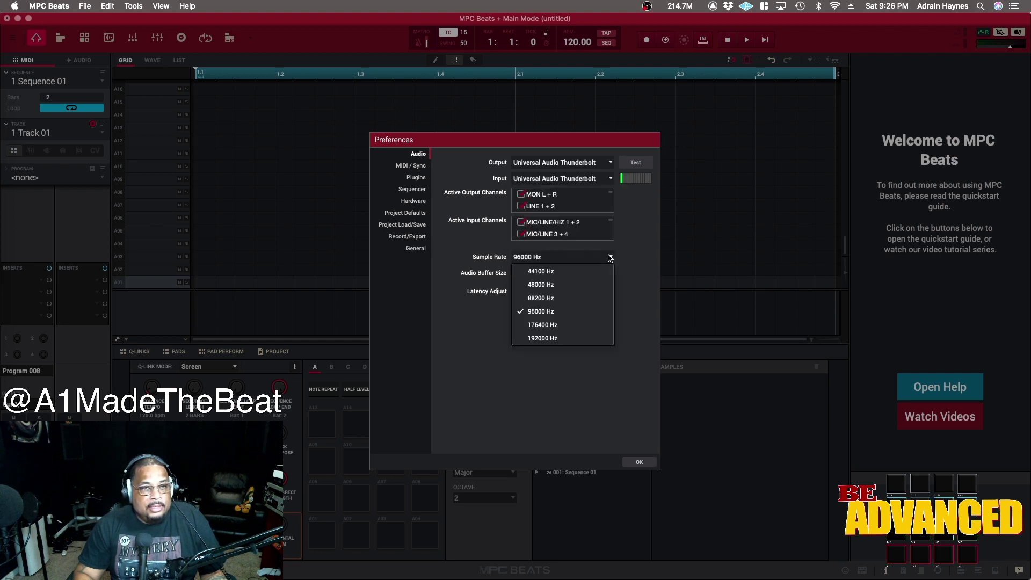
pyautogui.click(574, 281)
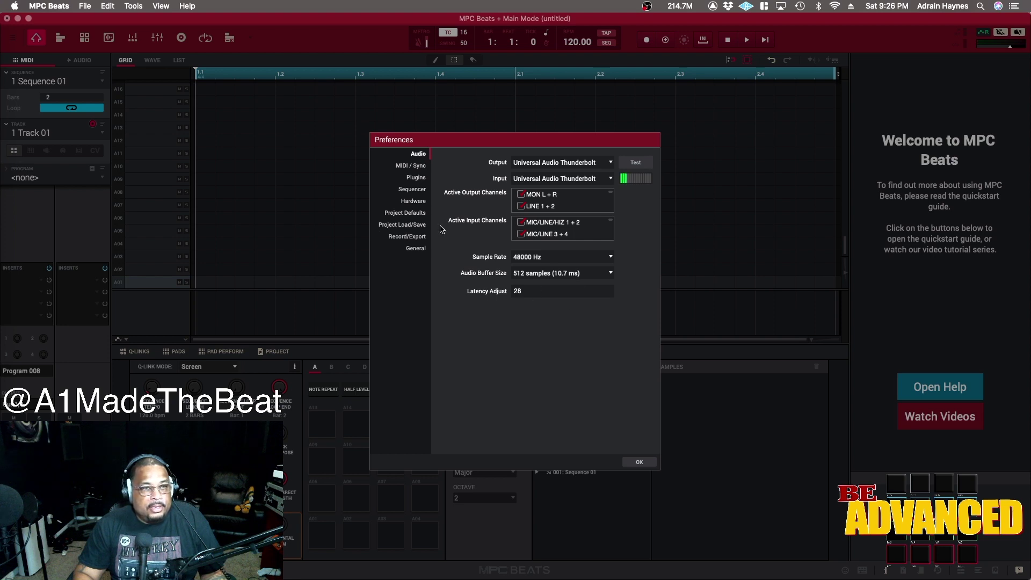
# - Enable the use of AudioUnits in the plugin preferences and start a scan for new plugins
pyautogui.click(418, 178)
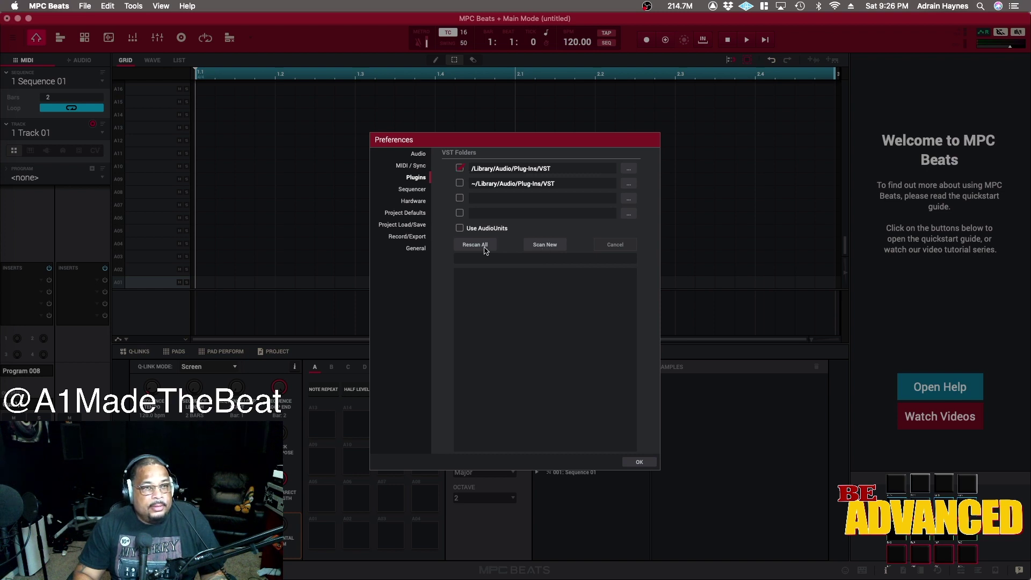
pyautogui.click(460, 228)
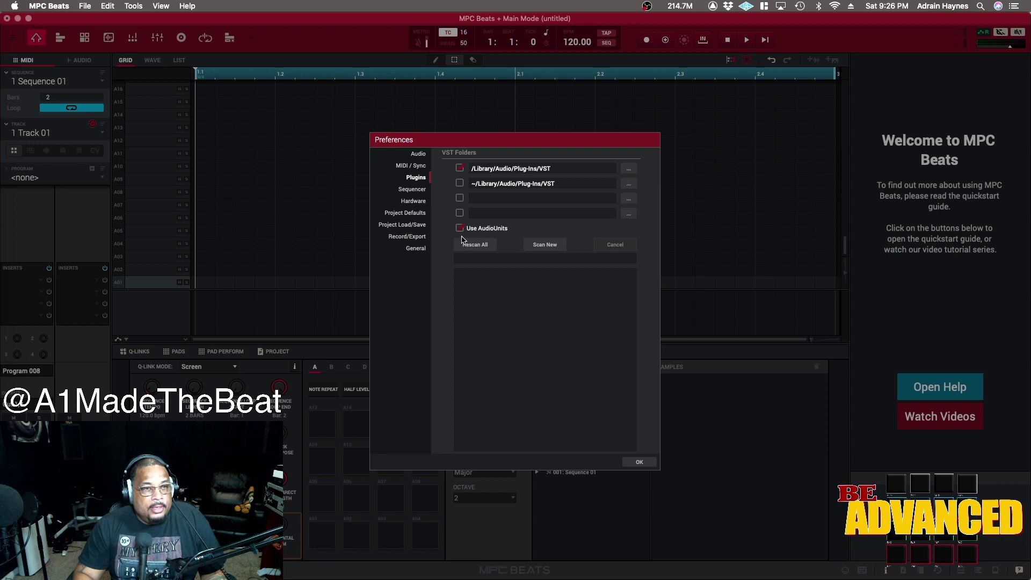
pyautogui.click(543, 246)
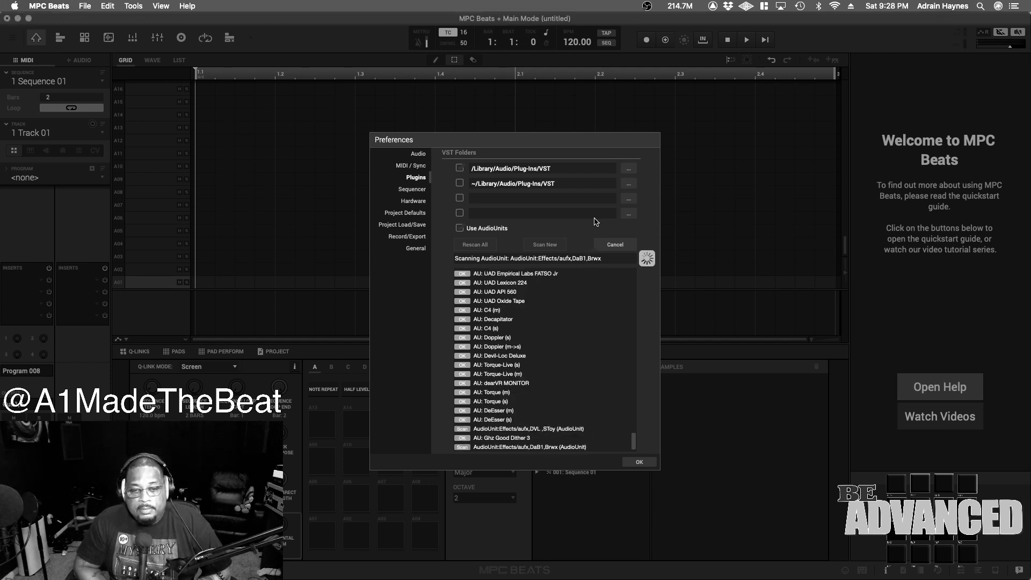
# - Dismiss the prompts raised during the plugin scan, including the one about the missing SSLEQ license
pyautogui.click(596, 200)
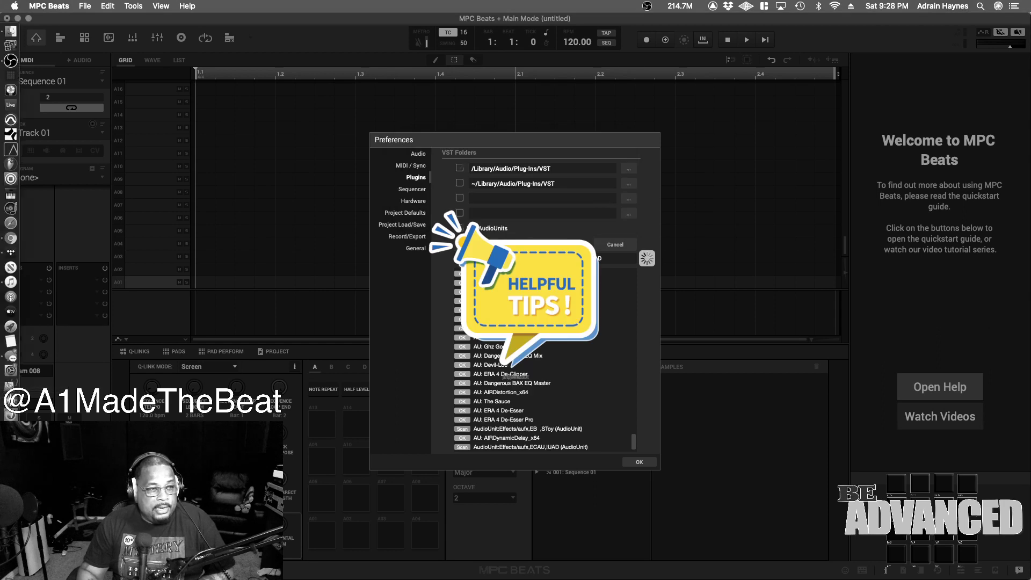
pyautogui.press('Return')
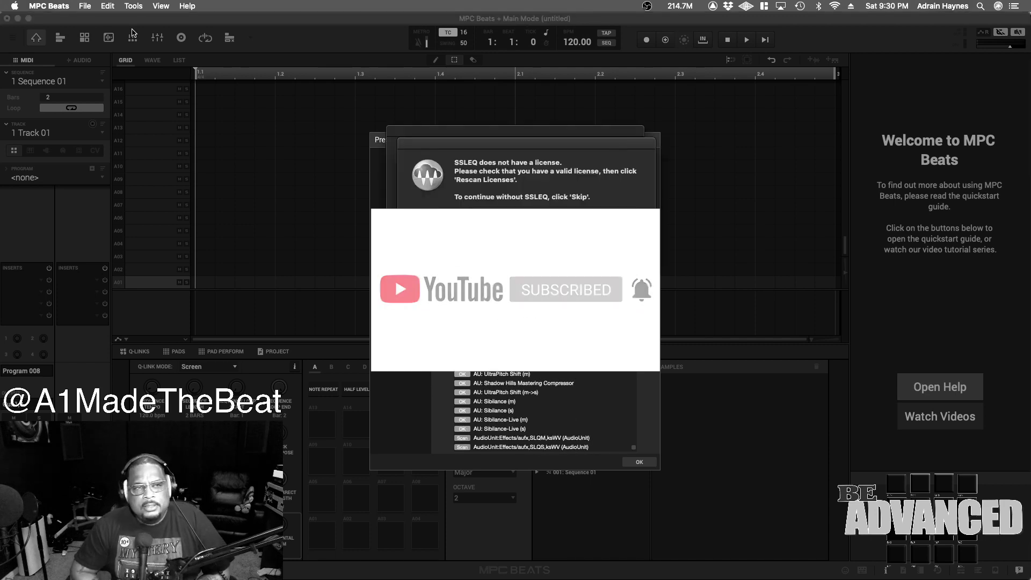
pyautogui.click(545, 231)
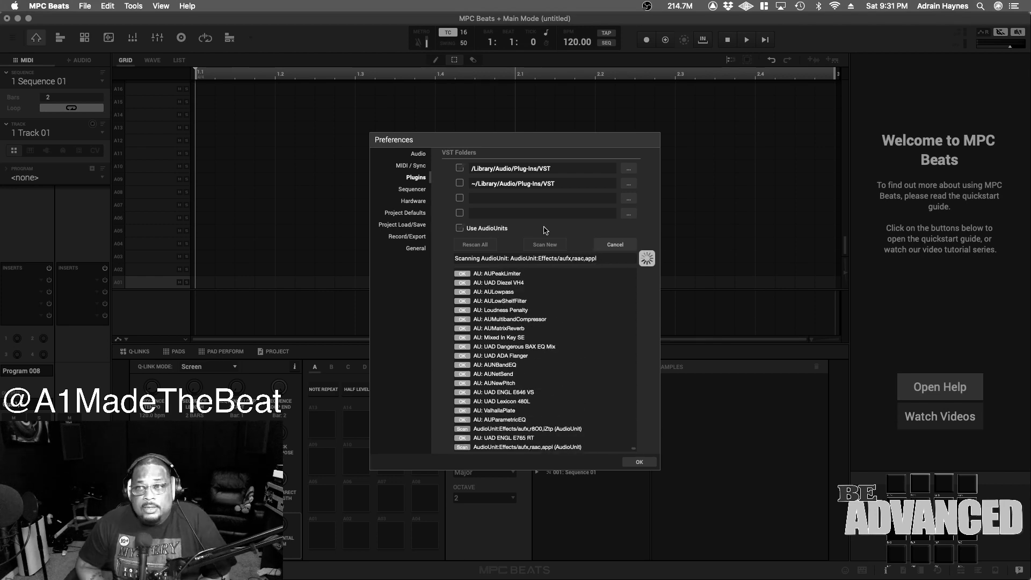
# - Grant MPC Beats access to the Desktop folder and unlock the Security & Privacy settings with the account password
pyautogui.click(526, 207)
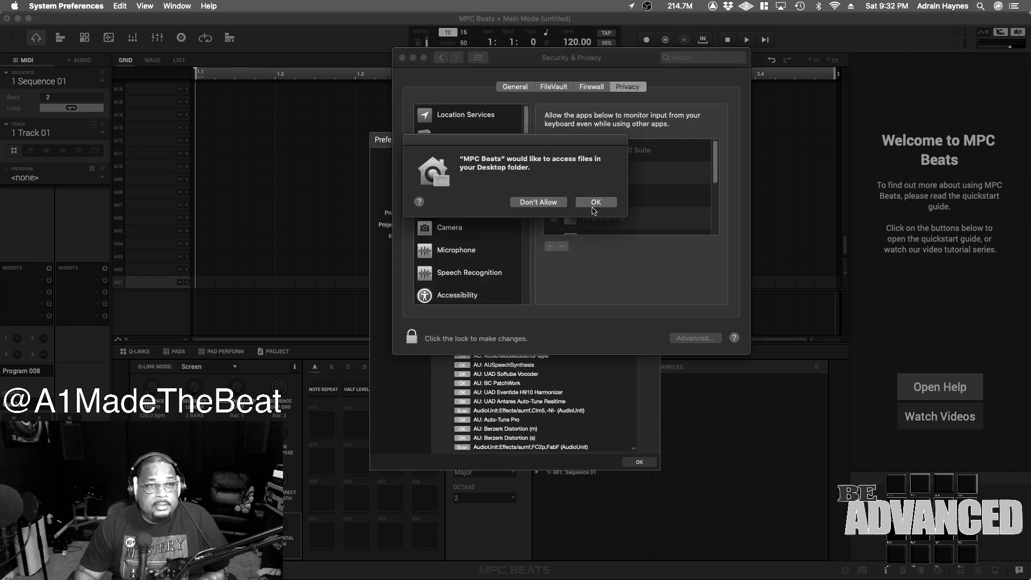
pyautogui.click(593, 208)
pyautogui.click(411, 337)
pyautogui.press('Return')
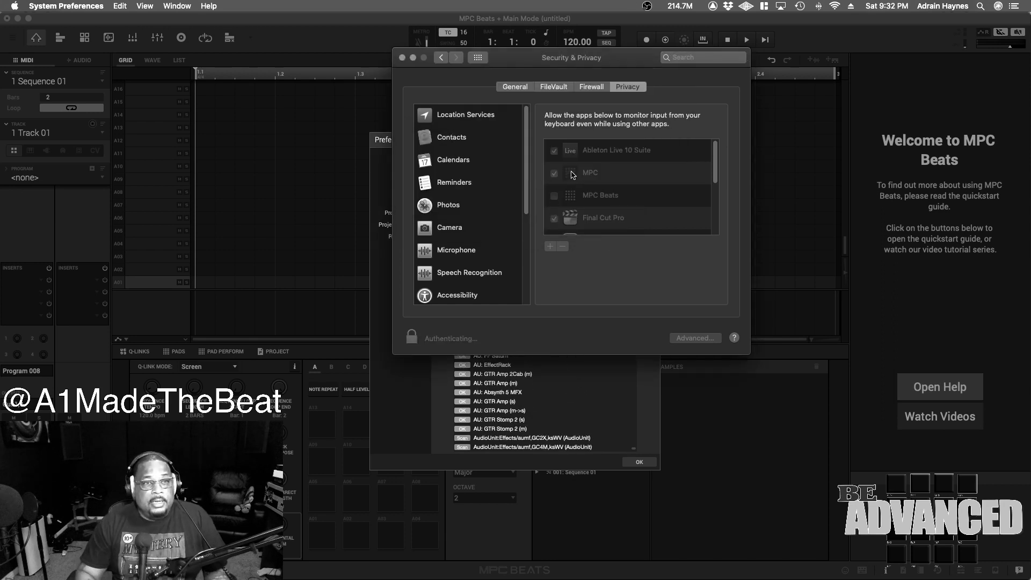
# - Allow MPC Beats to monitor keyboard input in the privacy settings and close System Preferences
pyautogui.click(554, 196)
pyautogui.click(593, 125)
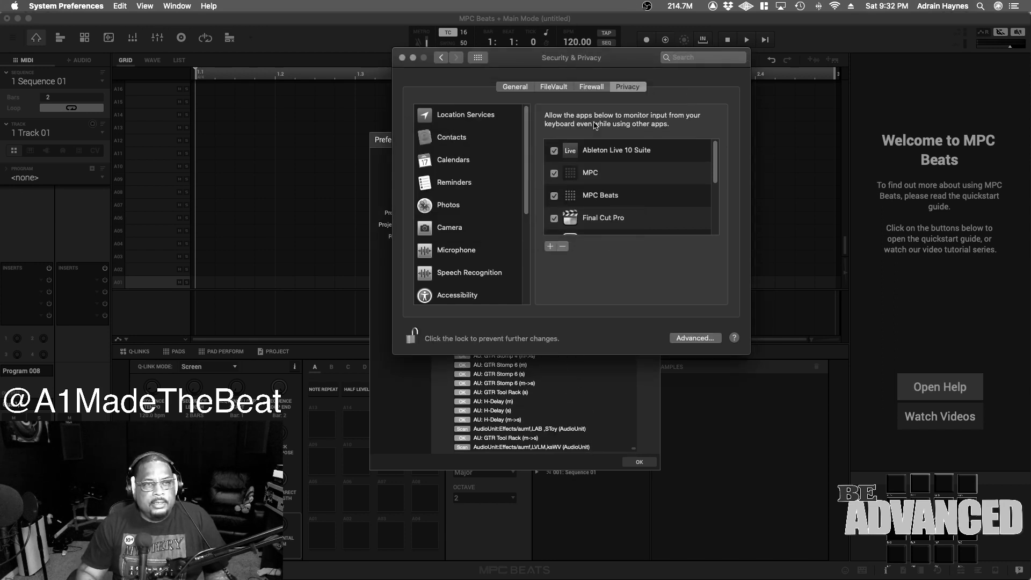
pyautogui.click(403, 58)
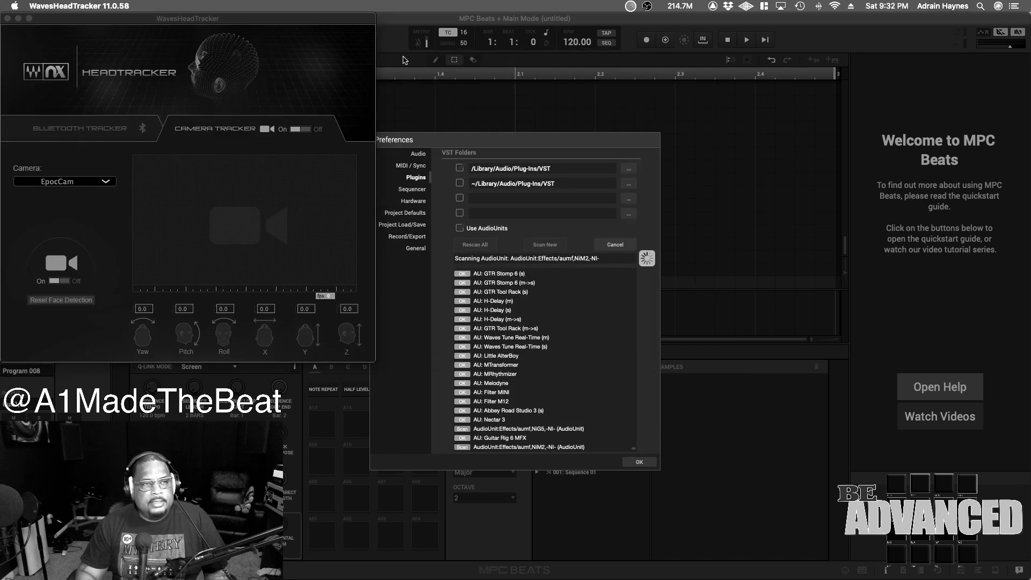
pyautogui.click(162, 15)
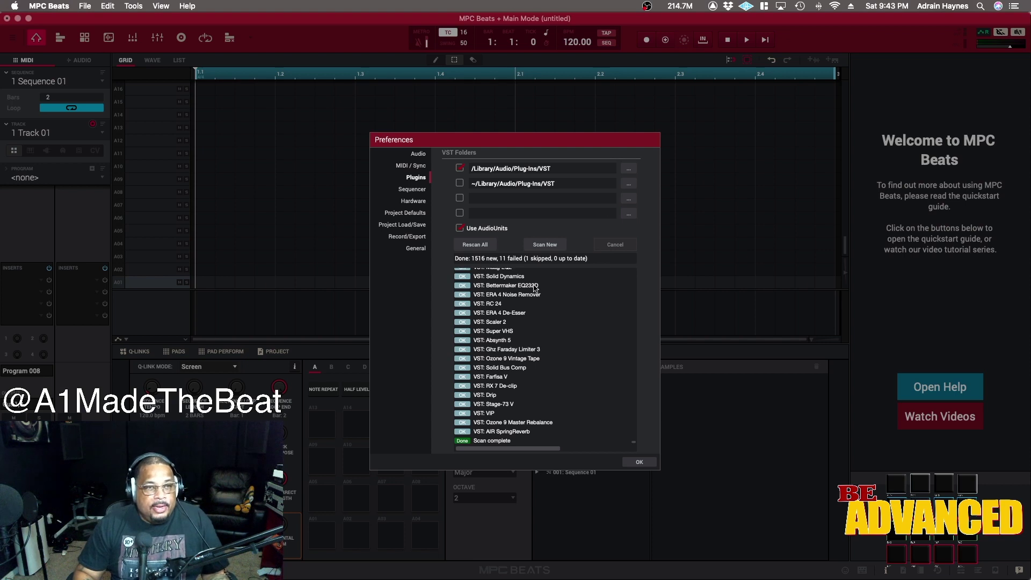
# - Close the plugin scan preferences, then reopen the preferences and review the MIDI / Sync, Plugins and Sequencer settings
pyautogui.click(639, 463)
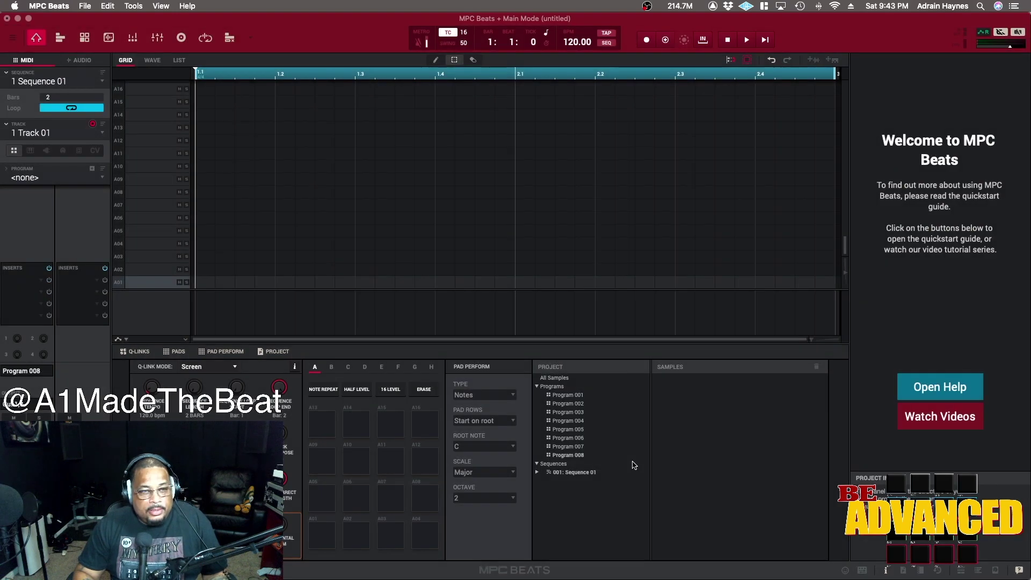
pyautogui.click(53, 7)
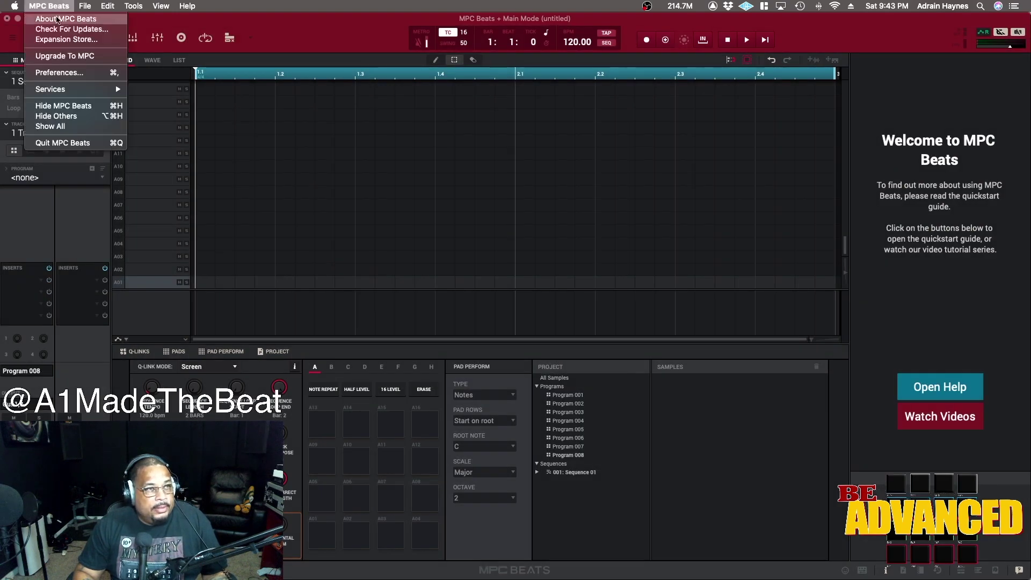
pyautogui.click(77, 76)
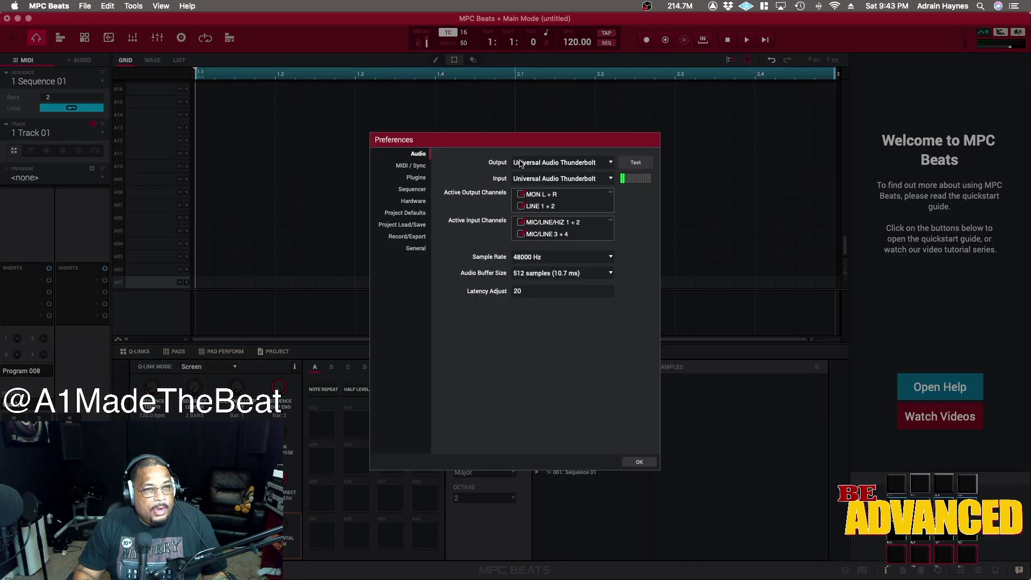
pyautogui.click(413, 167)
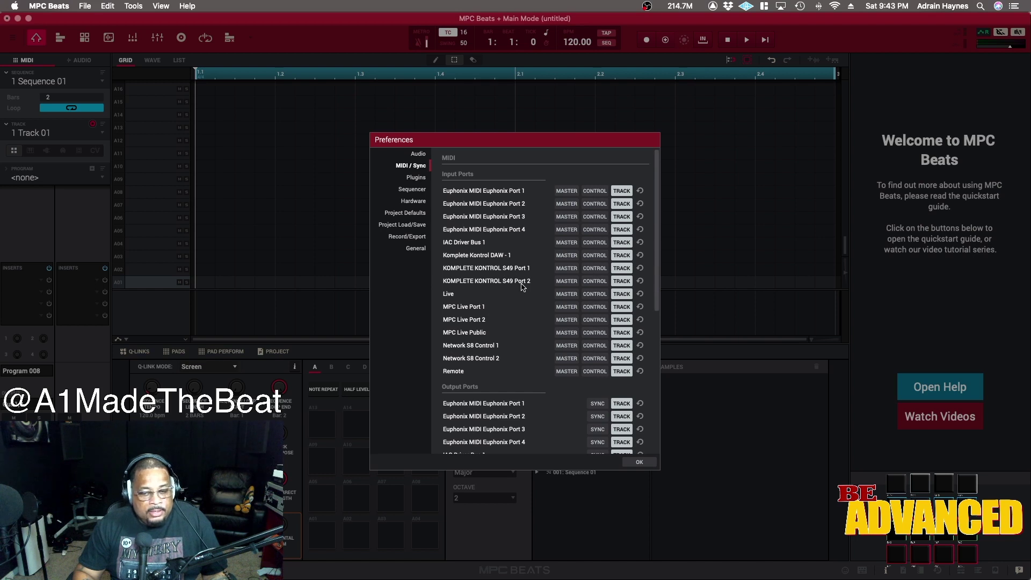
pyautogui.click(420, 178)
pyautogui.click(416, 191)
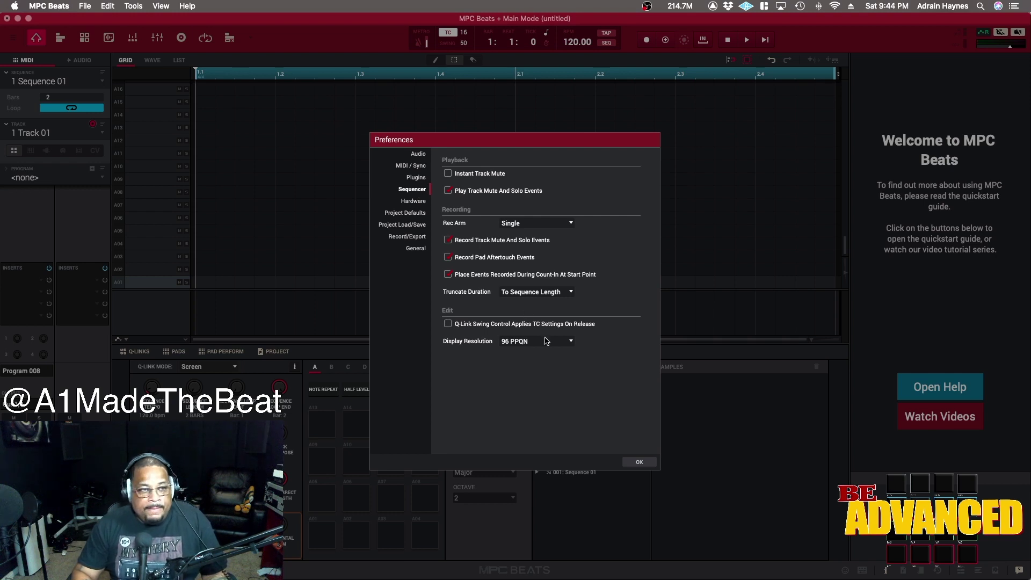
# - Switch the sequencer's display resolution between 960 PPQN and 96 PPQN, ending on 96 PPQN
pyautogui.click(573, 342)
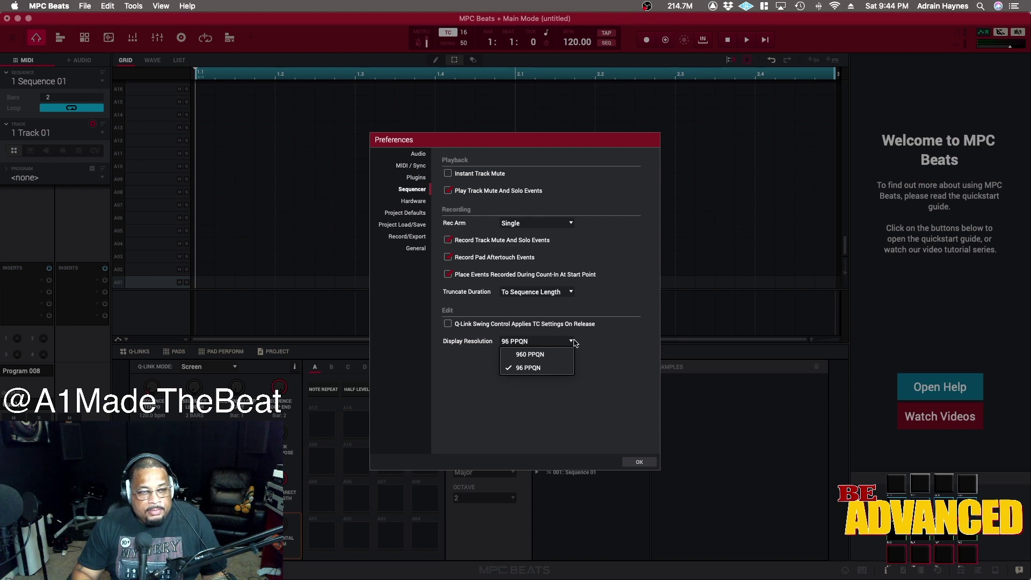
pyautogui.click(567, 355)
pyautogui.click(572, 343)
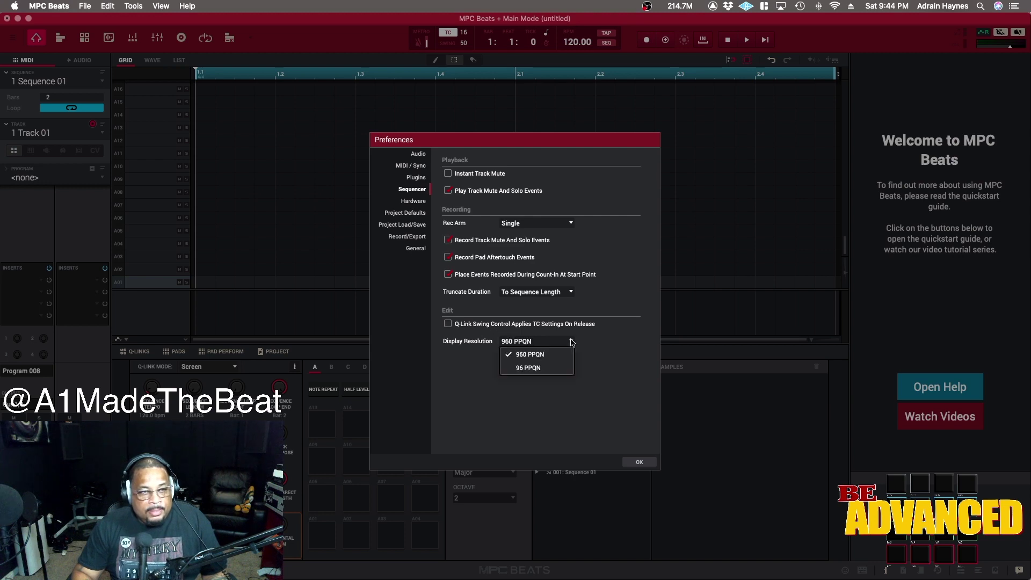
pyautogui.click(562, 368)
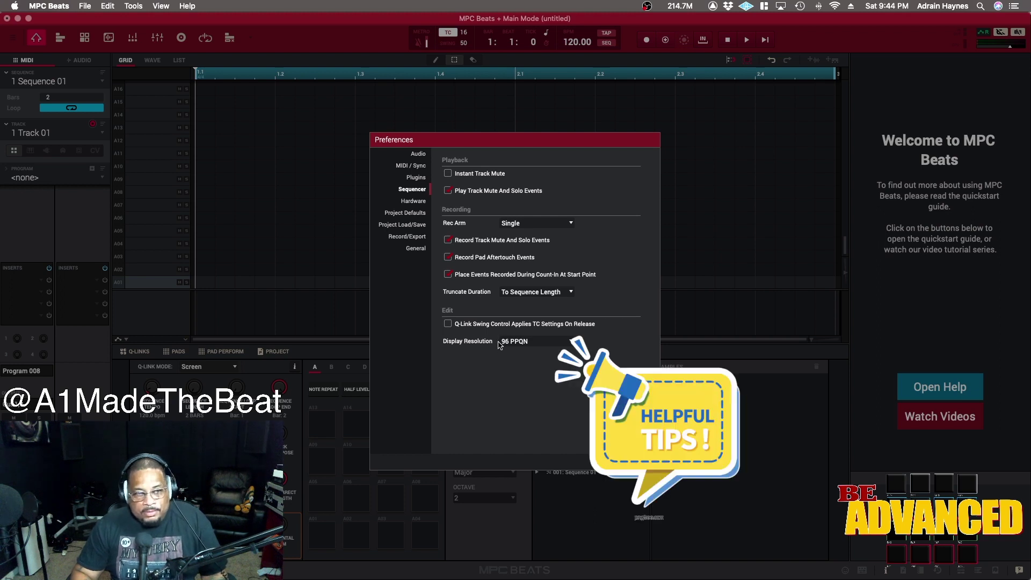
pyautogui.click(572, 344)
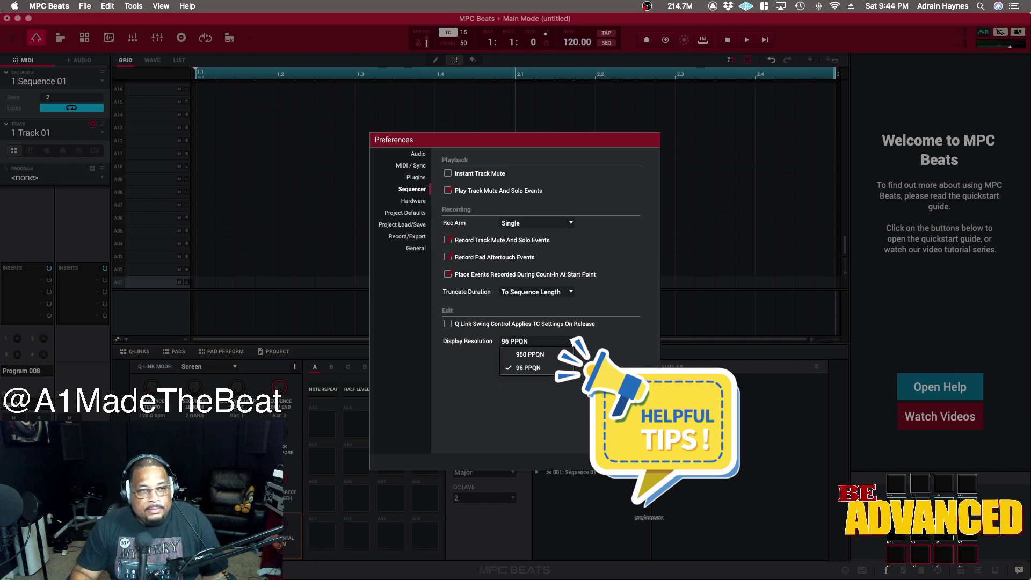
pyautogui.click(561, 355)
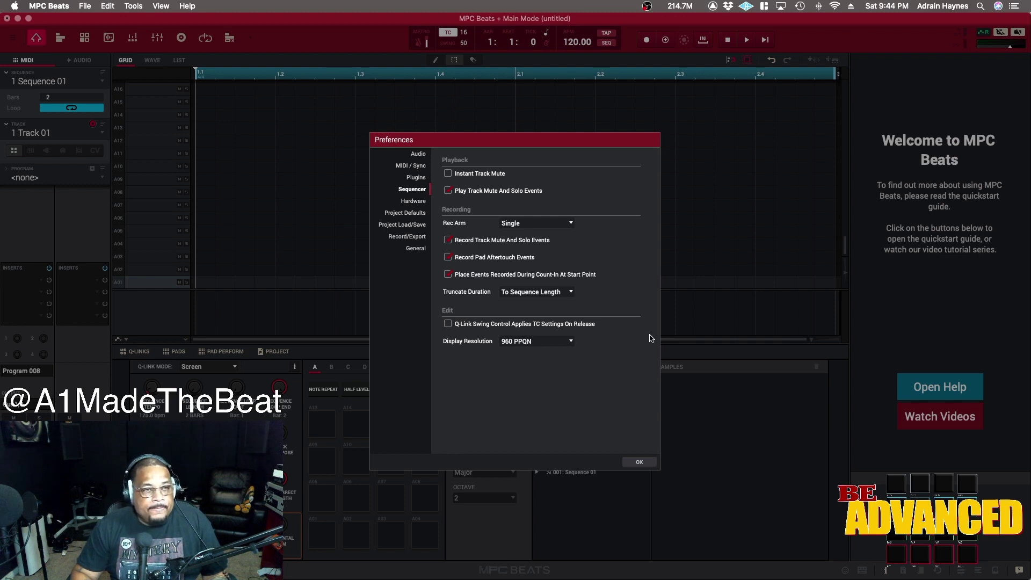
pyautogui.click(570, 342)
pyautogui.click(560, 367)
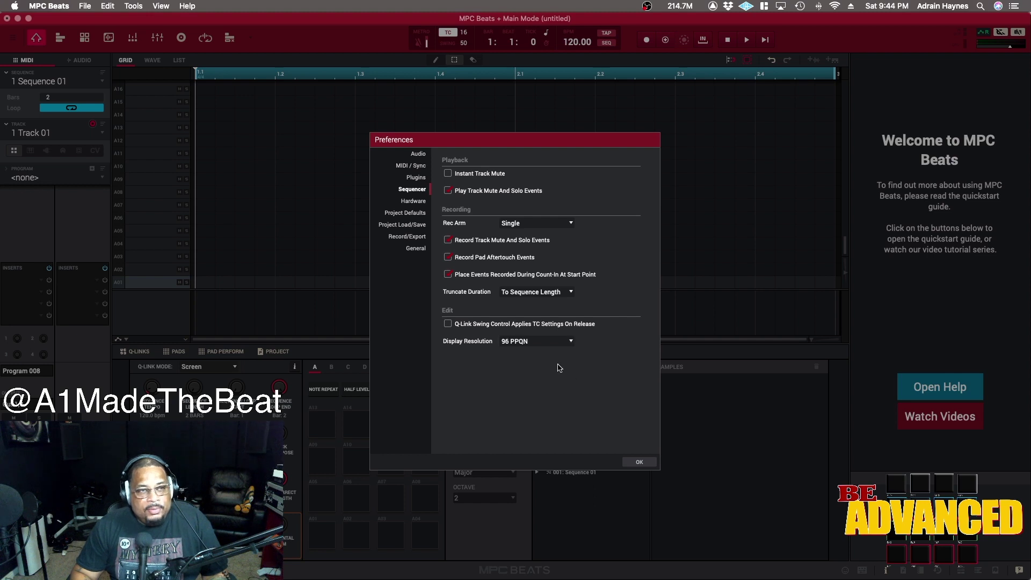
# - Look over the hardware preferences and set the default tempo for new projects to 140
pyautogui.click(418, 202)
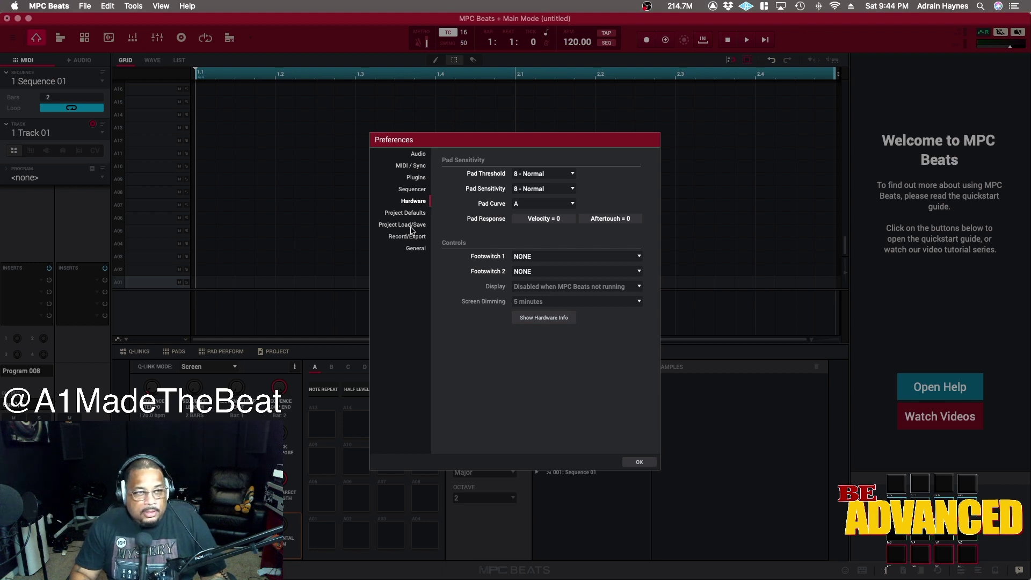
pyautogui.click(413, 214)
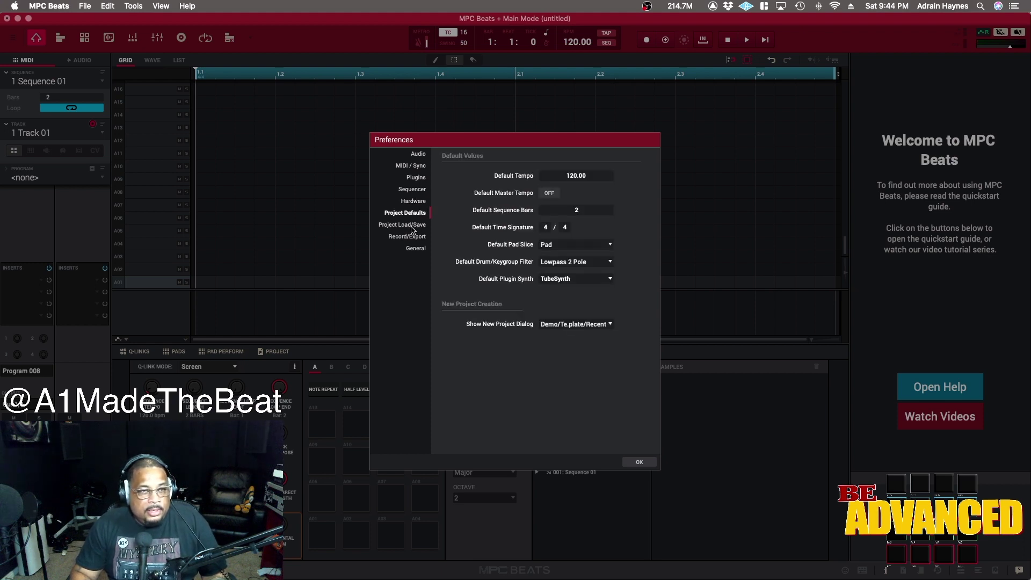
pyautogui.click(602, 171)
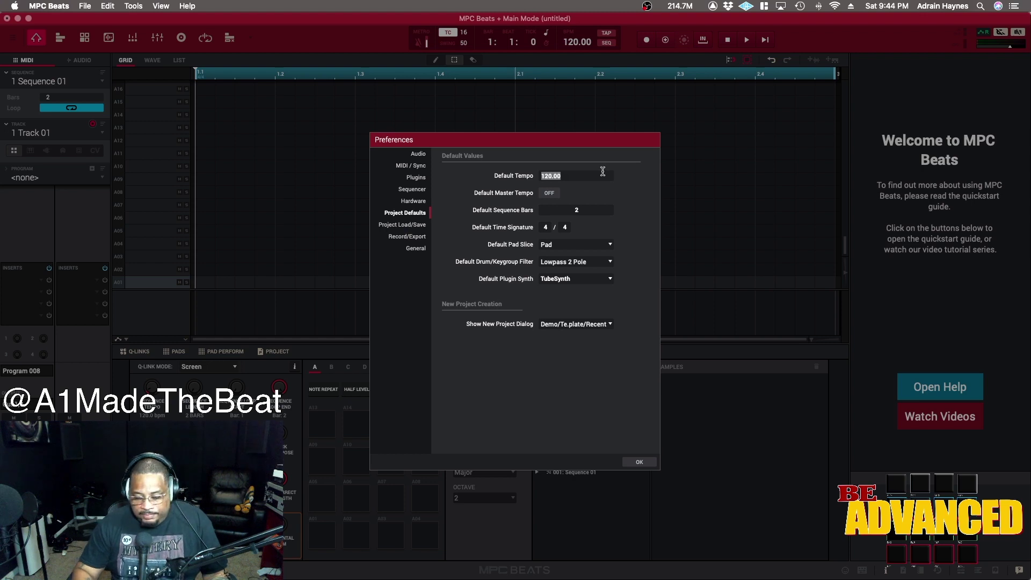
pyautogui.write('140')
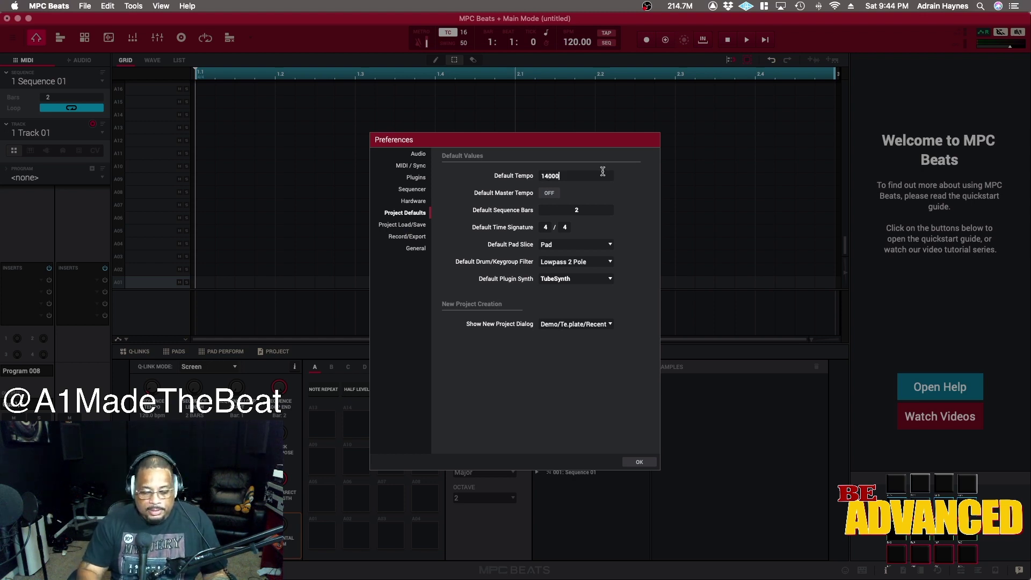
pyautogui.press('Return')
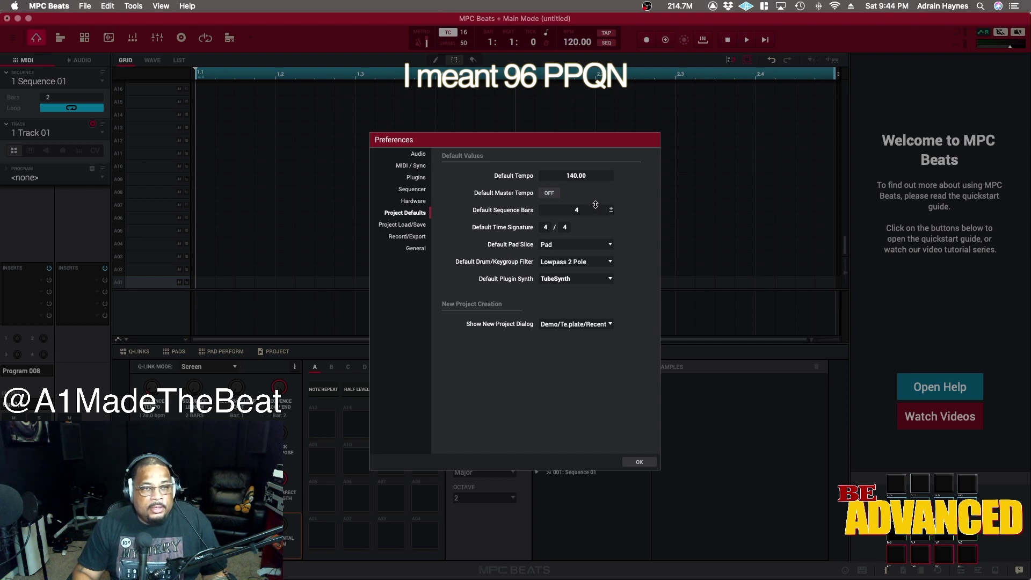
# - Set the default sequence bars to 8 and the default drum/keygroup filter to Lowpass 8 Pole
pyautogui.moveTo(597, 201); pyautogui.dragTo(601, 195)
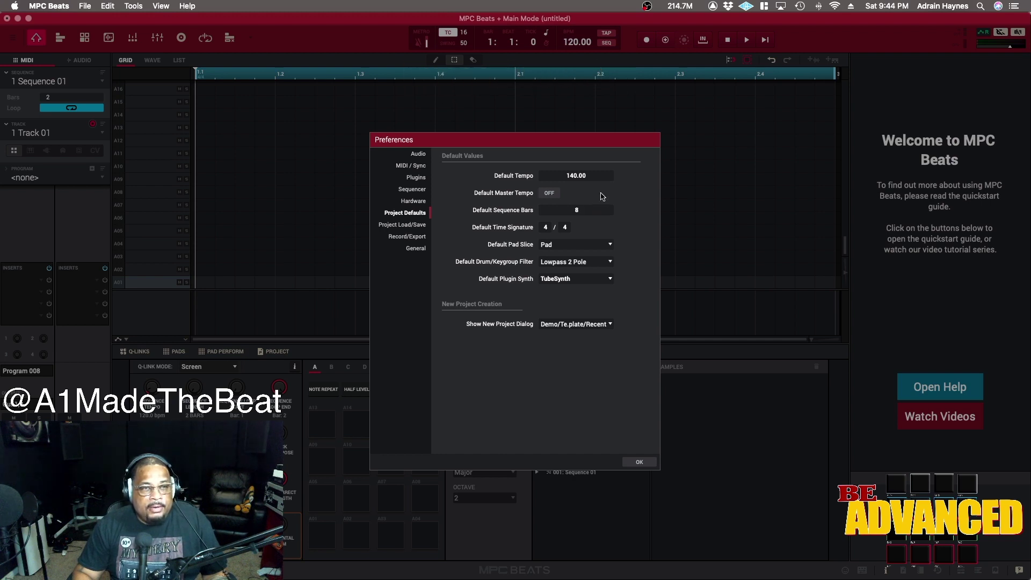
pyautogui.click(610, 262)
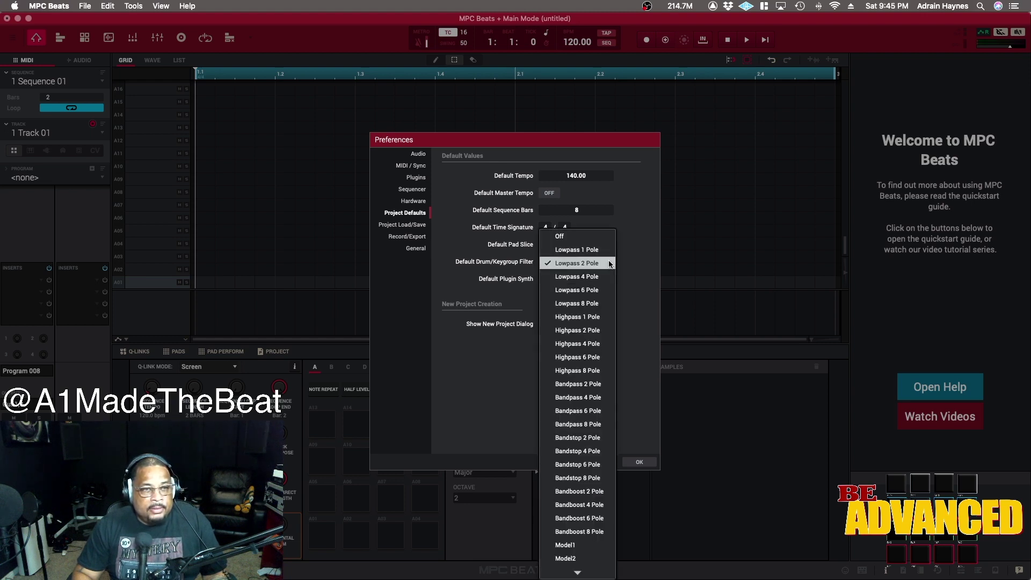
pyautogui.click(595, 304)
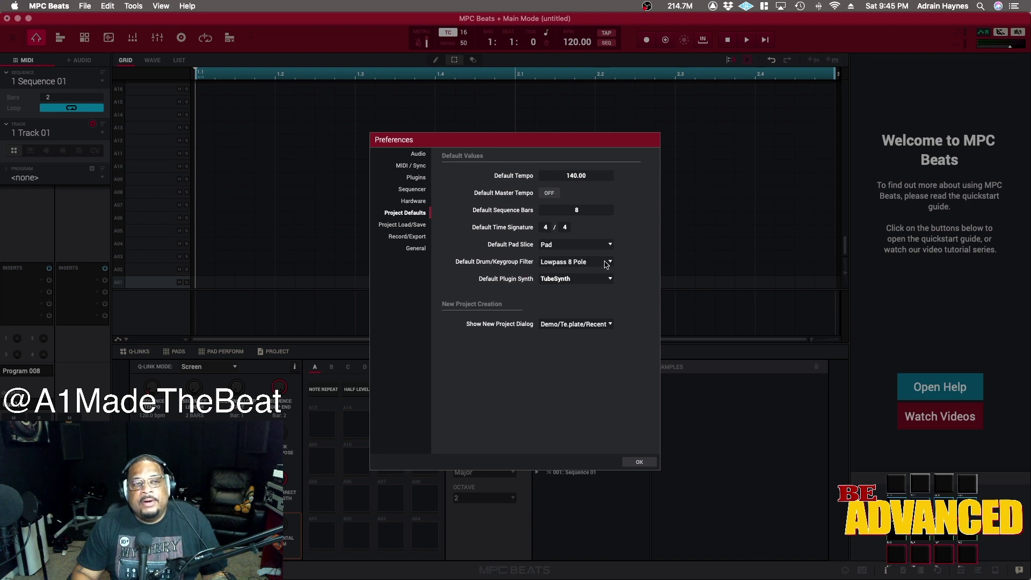
# - Set the default plugin synth to <none> and turn off the new project dialog
pyautogui.click(610, 280)
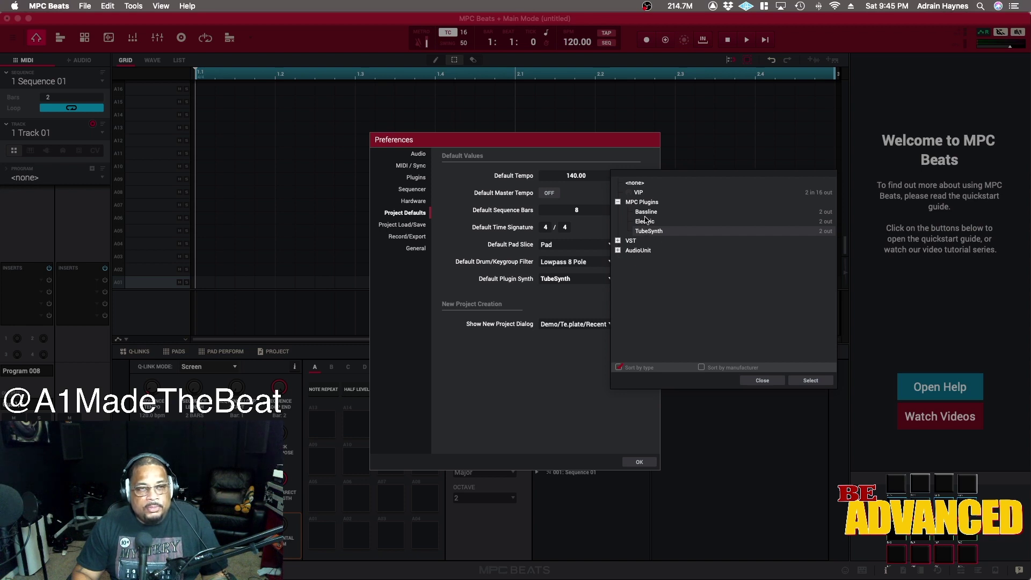
pyautogui.click(618, 203)
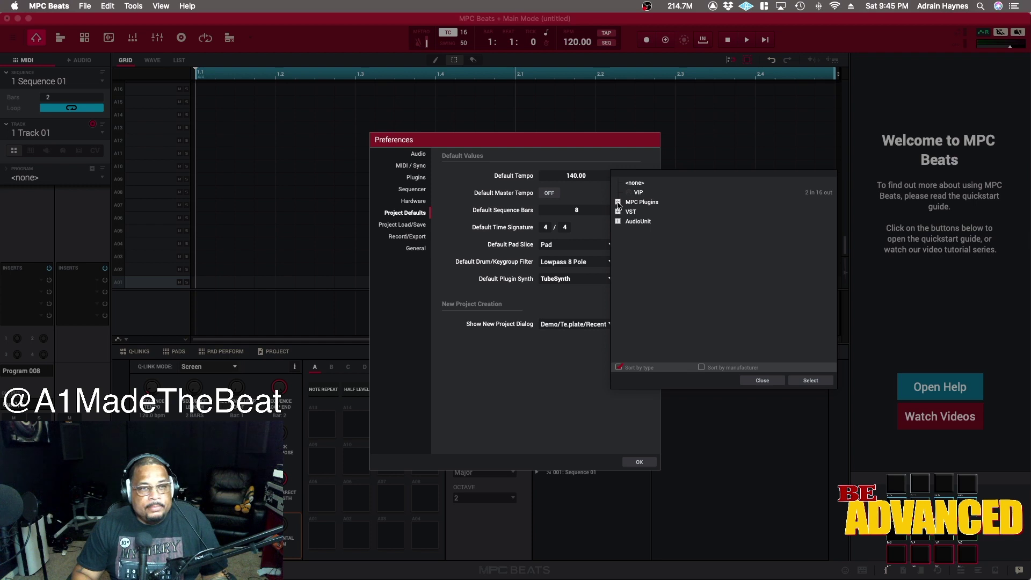
pyautogui.click(763, 381)
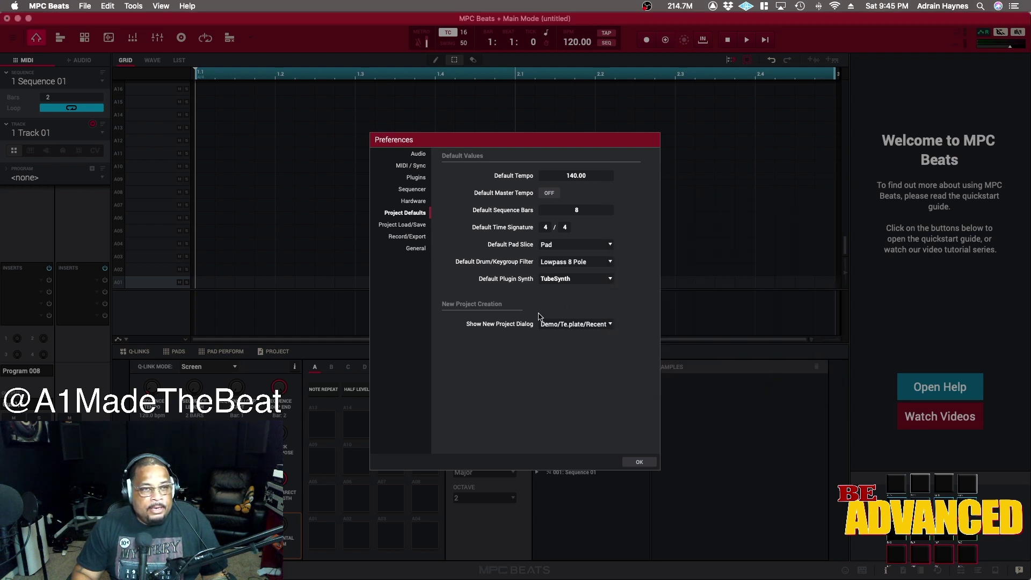
pyautogui.click(610, 278)
pyautogui.click(638, 177)
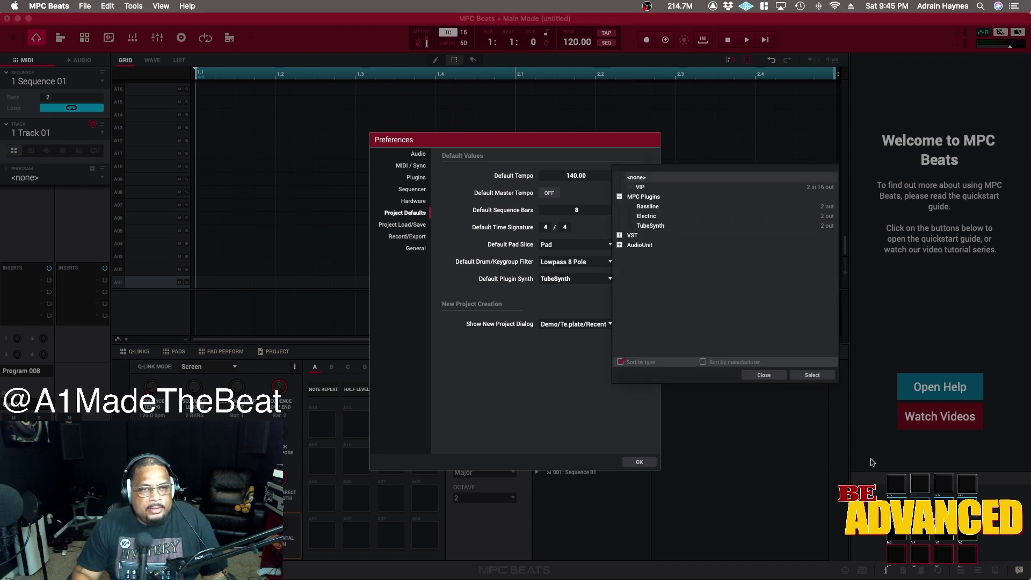
pyautogui.click(812, 374)
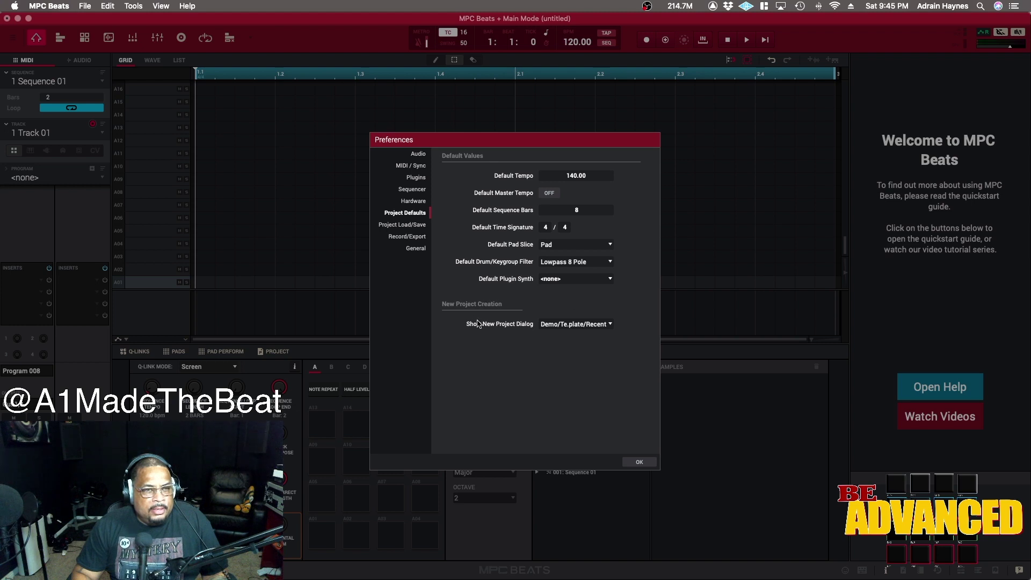
pyautogui.click(611, 324)
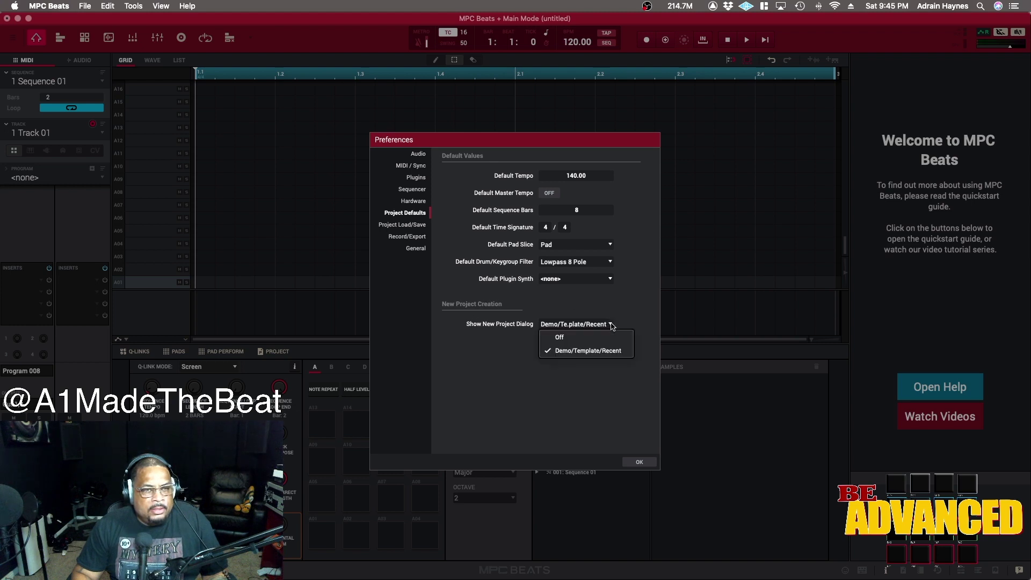
pyautogui.click(562, 338)
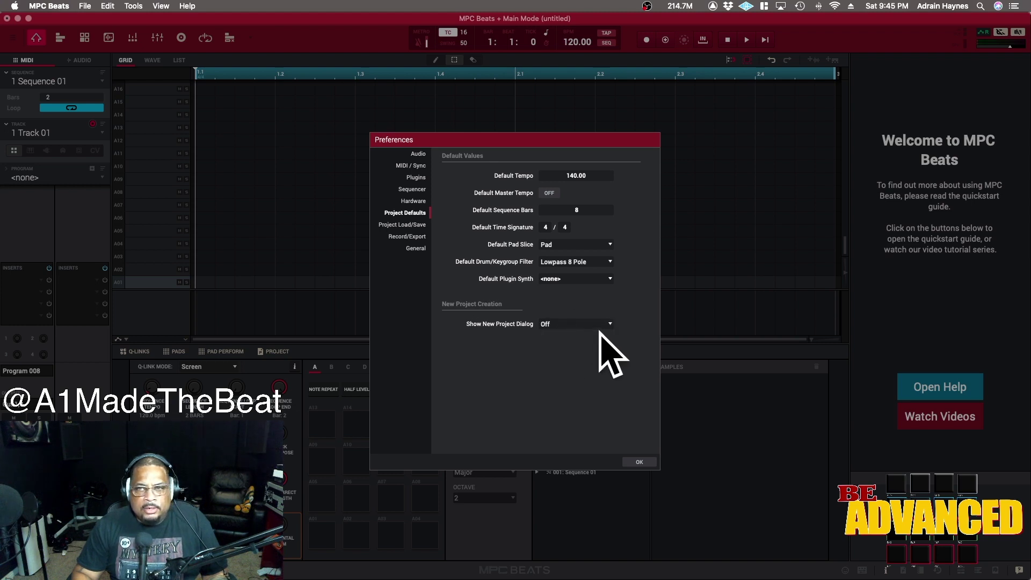
# - Keep the recording bit depth at 16 and set the bounce bit depth to 16 in the record and export preferences
pyautogui.click(416, 226)
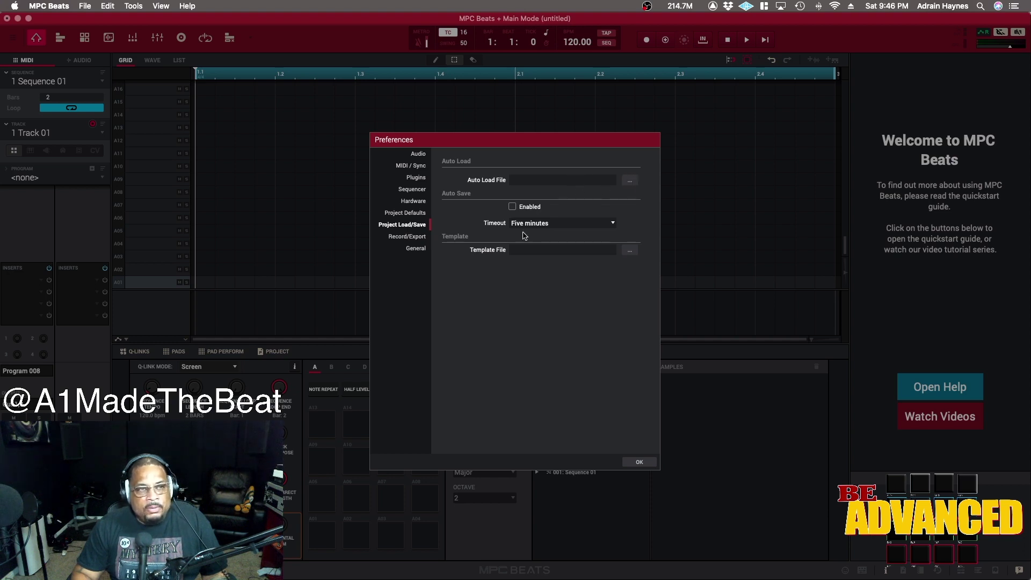
pyautogui.click(423, 238)
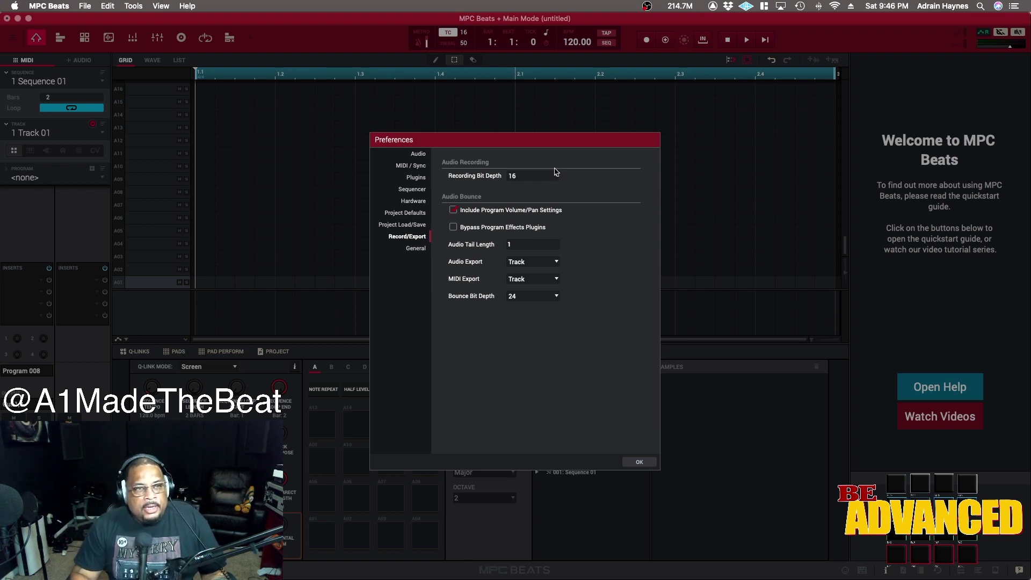
pyautogui.click(557, 176)
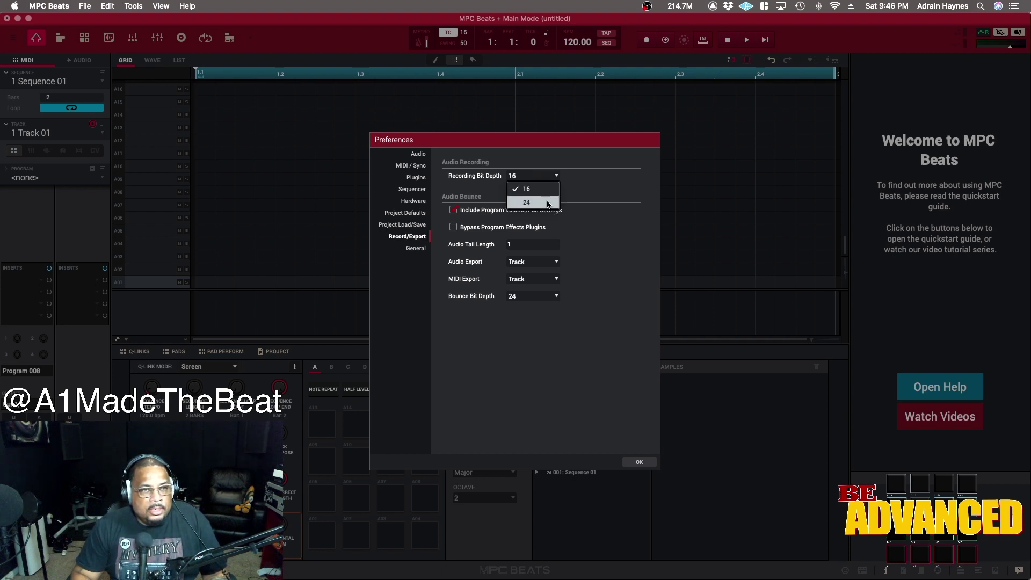
pyautogui.click(552, 192)
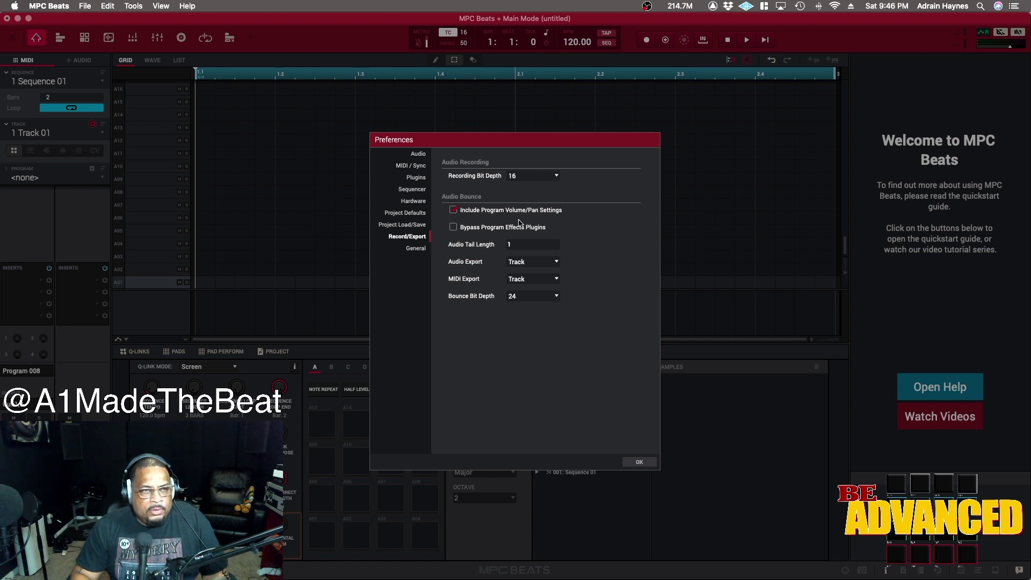
pyautogui.click(556, 298)
pyautogui.click(553, 309)
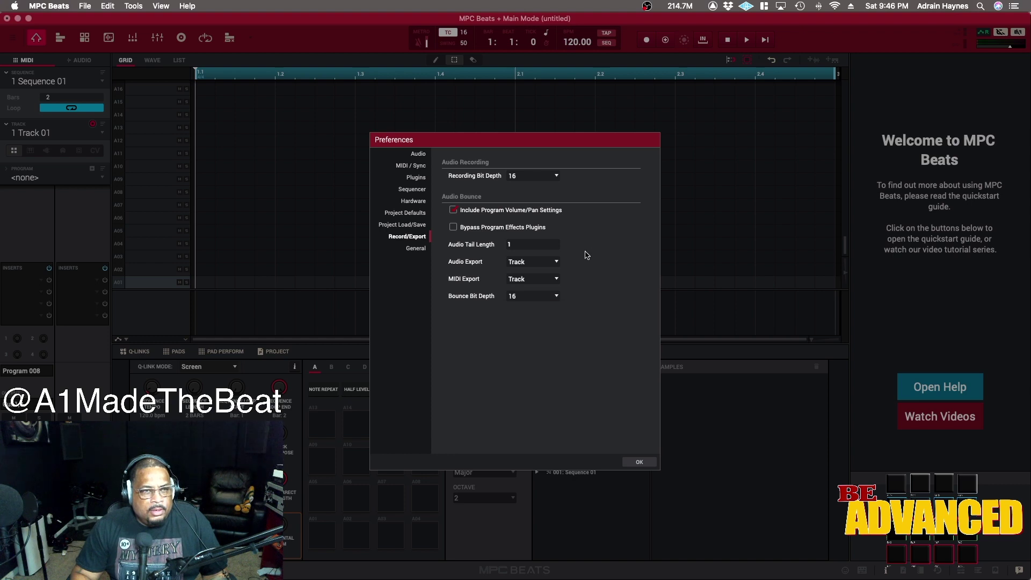
# - Review the general preferences from the tap tempo options down to the multi process threads setting
pyautogui.click(419, 250)
pyautogui.scroll(-1, 481, 201)
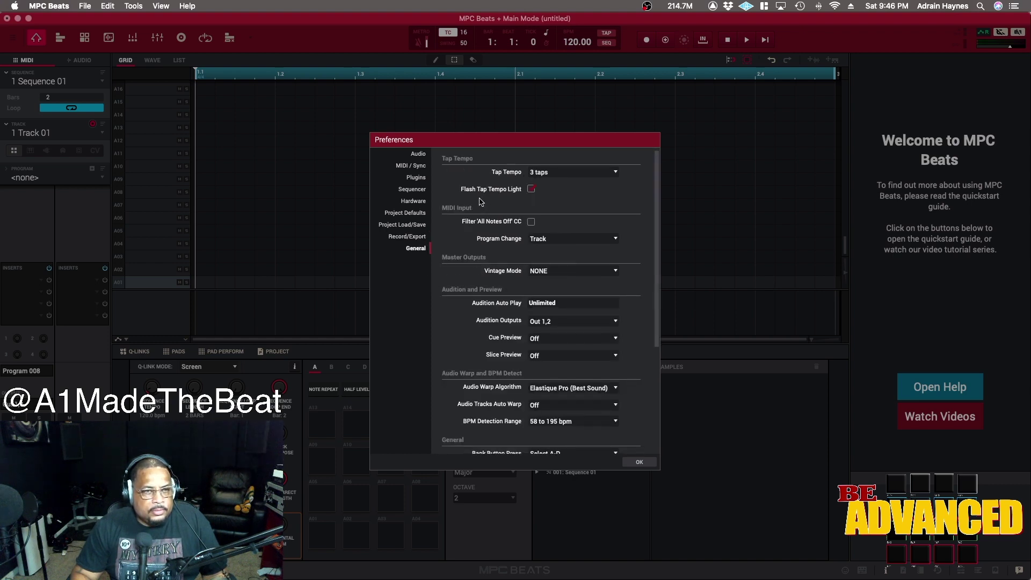
pyautogui.scroll(-5, 481, 201)
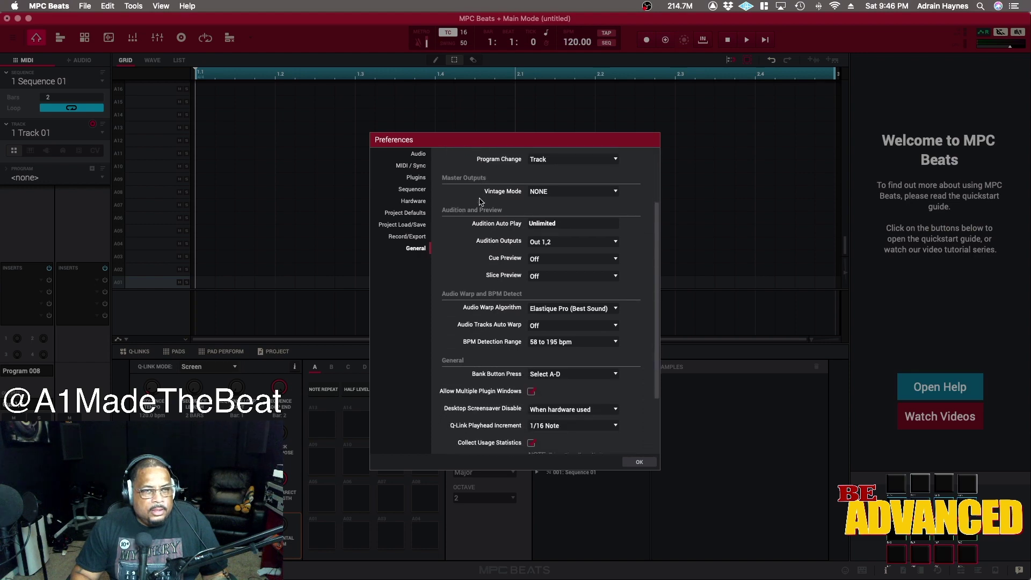
pyautogui.scroll(-2, 627, 352)
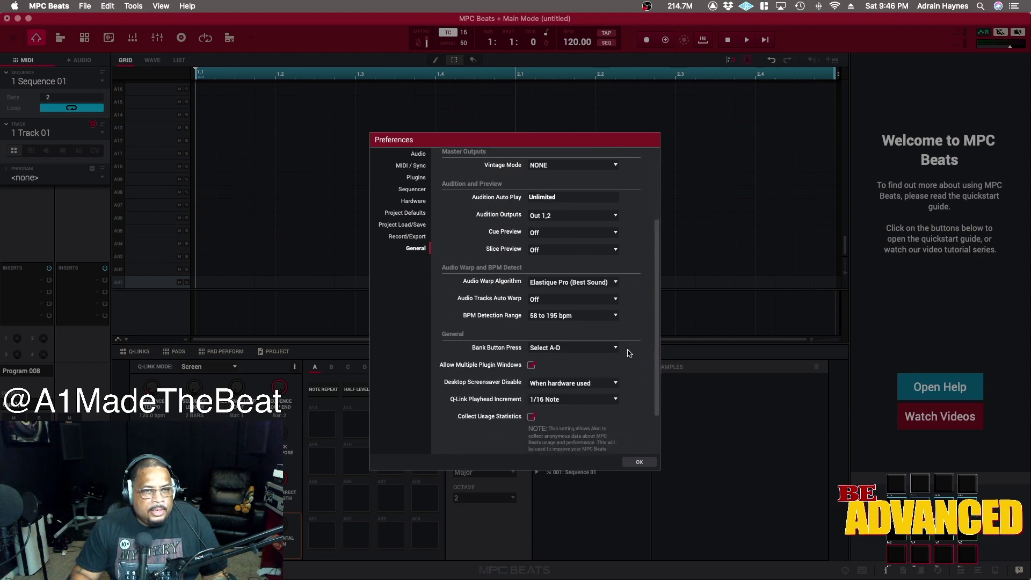
pyautogui.scroll(-2, 629, 353)
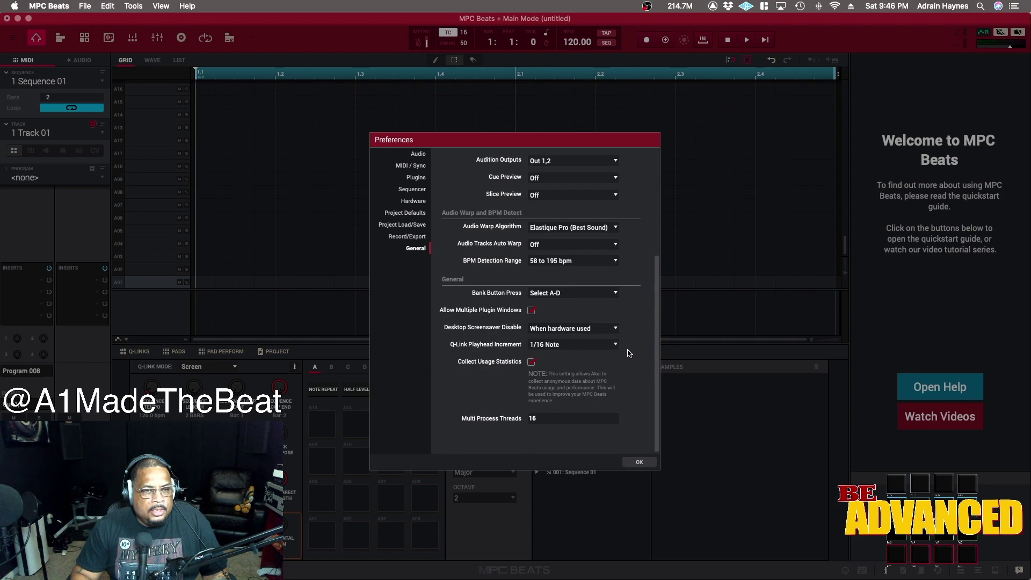
# - Set the multi process threads to 7 and accept the preferences
pyautogui.moveTo(556, 417); pyautogui.dragTo(566, 440)
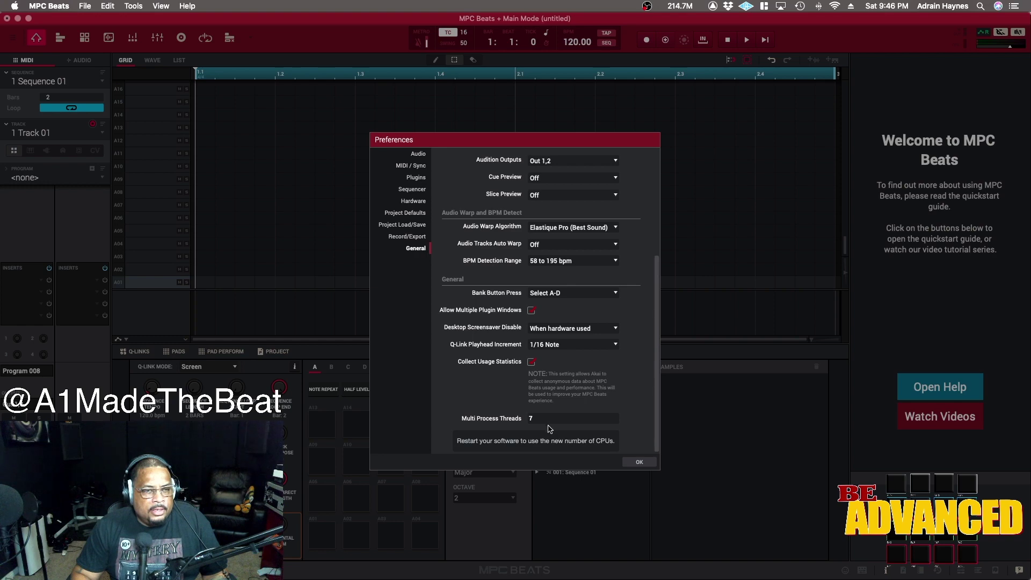
pyautogui.click(638, 463)
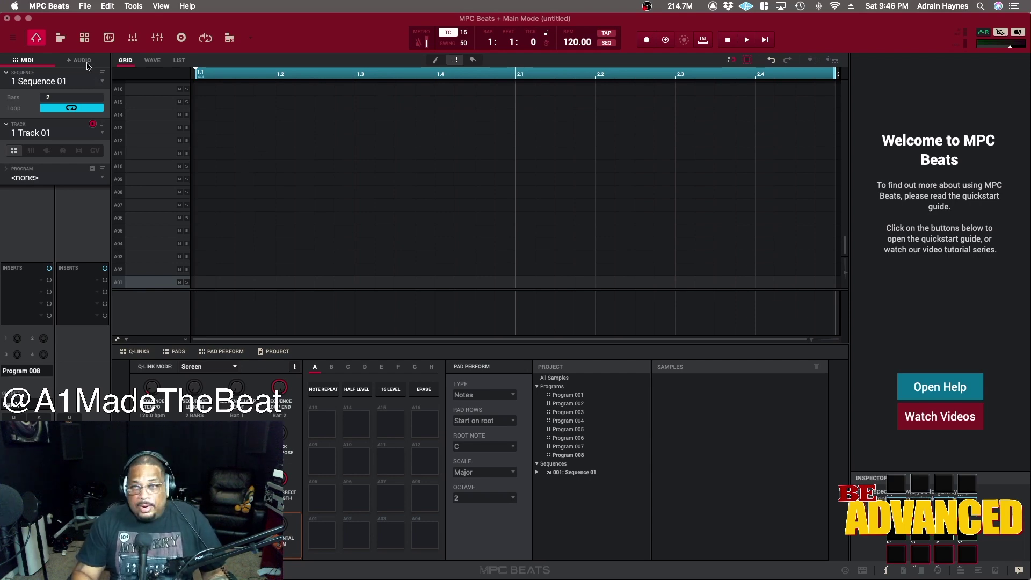
# - Open the Plugin Manager and look through the list of installed plugins
pyautogui.click(161, 6)
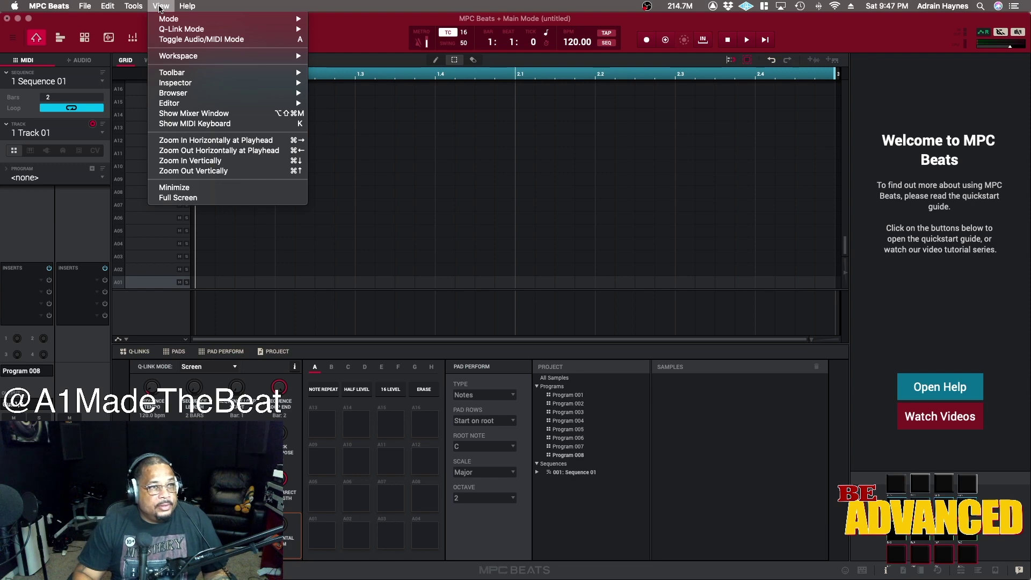
pyautogui.moveTo(133, 6)
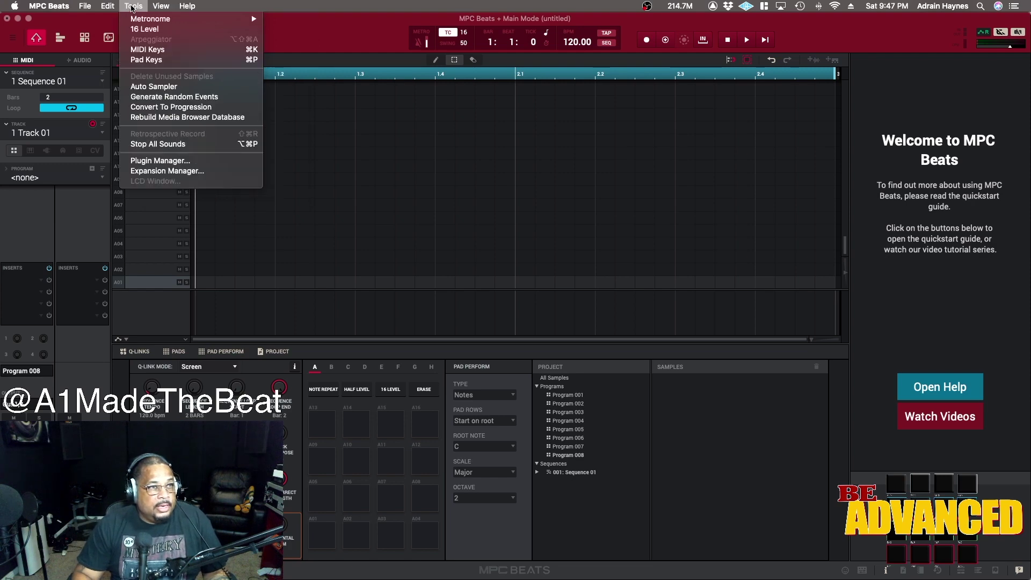
pyautogui.click(166, 161)
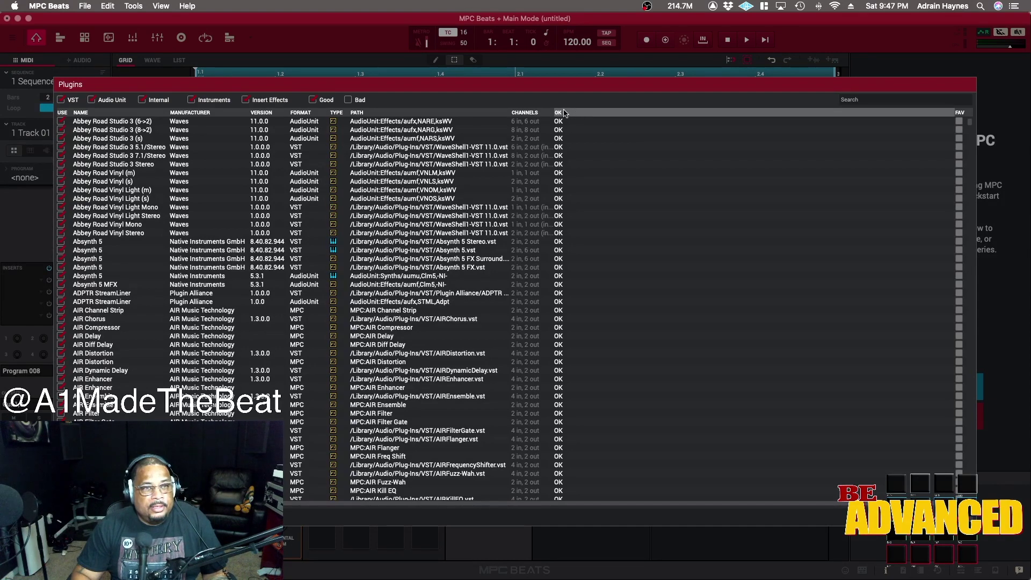
pyautogui.scroll(-5, 590, 209)
pyautogui.scroll(-6, 590, 210)
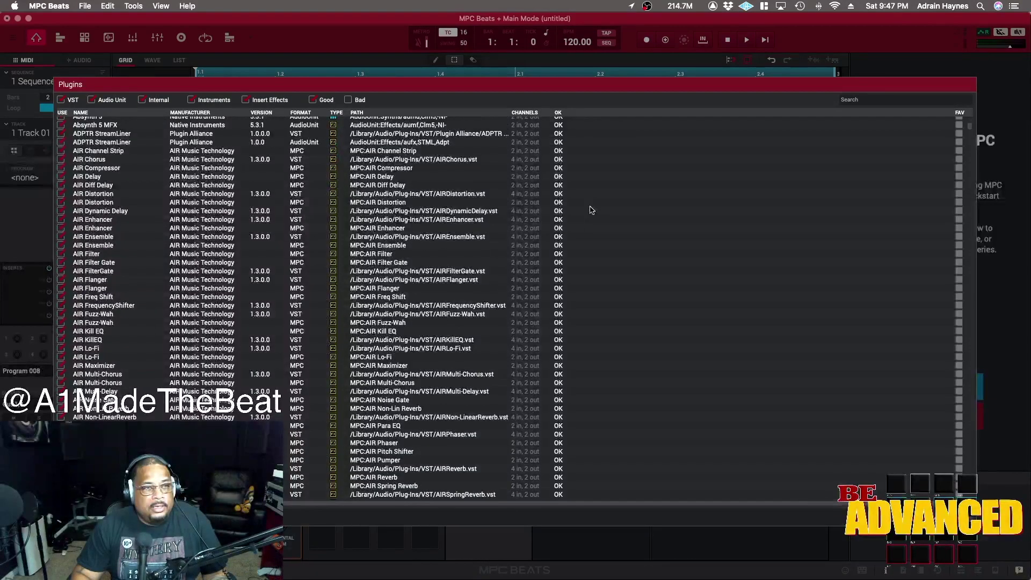
# - Show the bad plugins and sort the list by OK status to inspect the failed ones, then hide them again
pyautogui.click(348, 100)
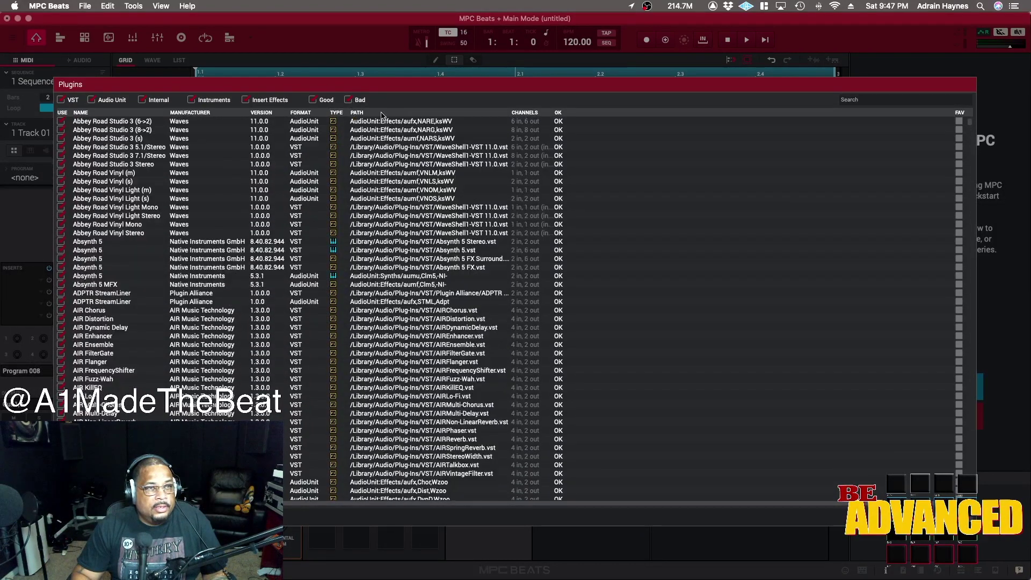
pyautogui.click(560, 113)
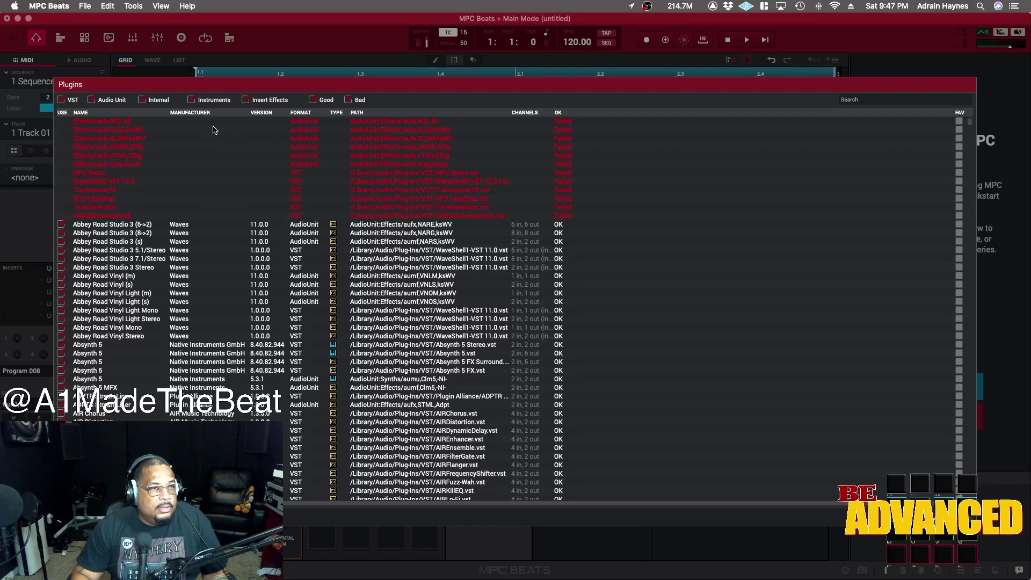
pyautogui.click(494, 216)
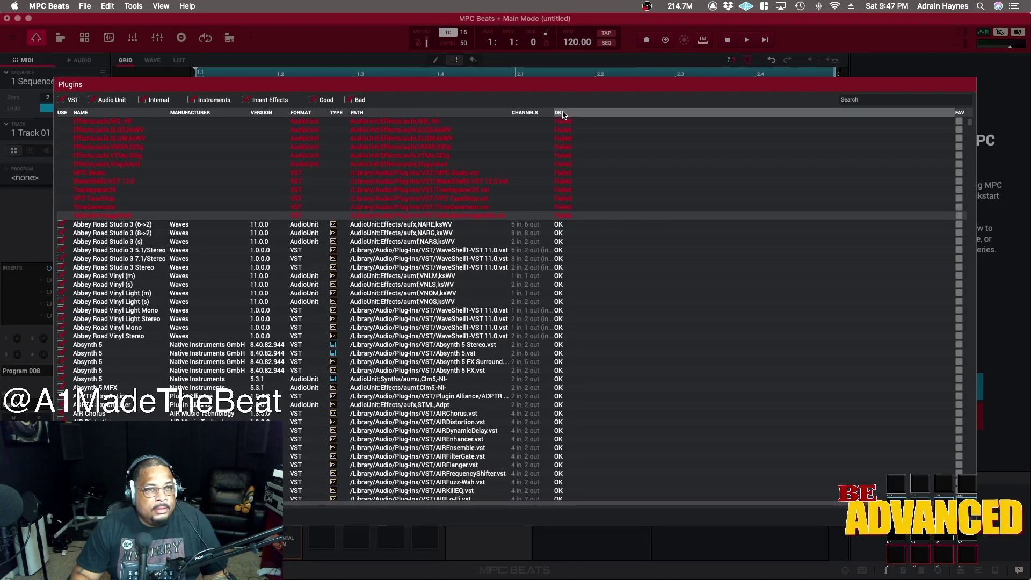
pyautogui.click(348, 100)
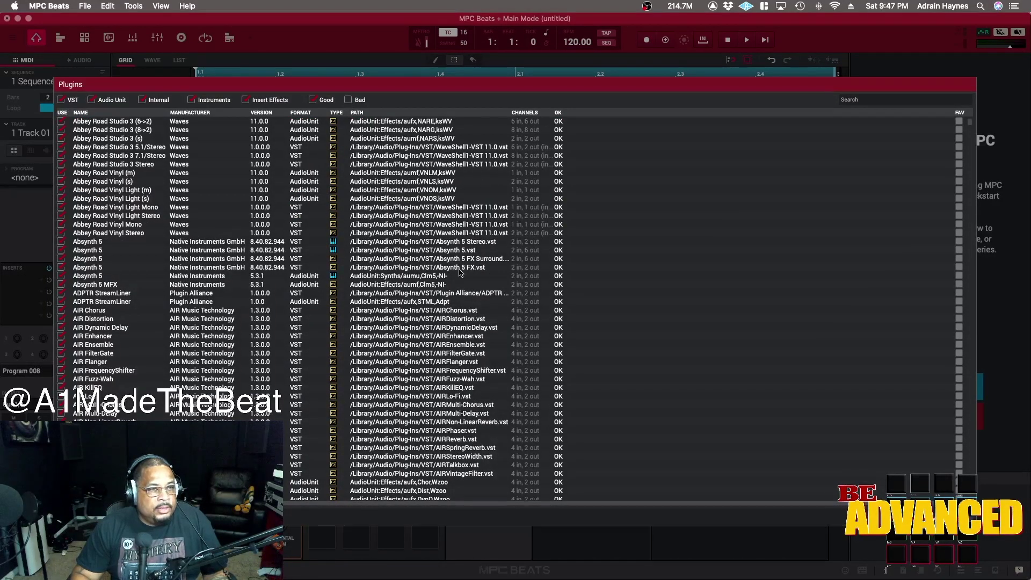
pyautogui.scroll(-3, 460, 273)
pyautogui.scroll(3, 460, 272)
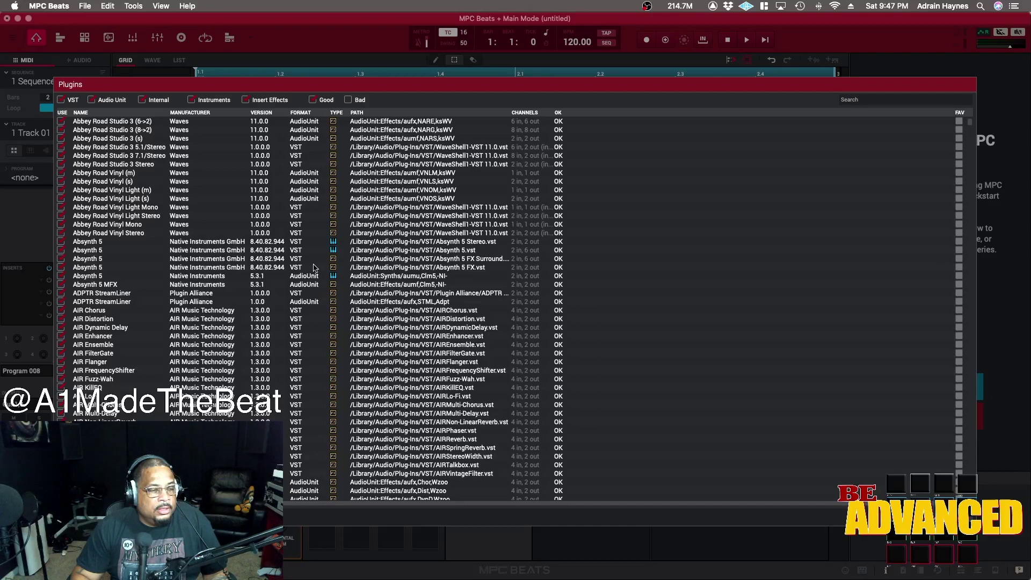
# - Sort the plugins by manufacturer and disable all accusonus plugins, from ERA 4 De-Clipper through ERA-D, in both VST and AudioUnit formats
pyautogui.click(202, 113)
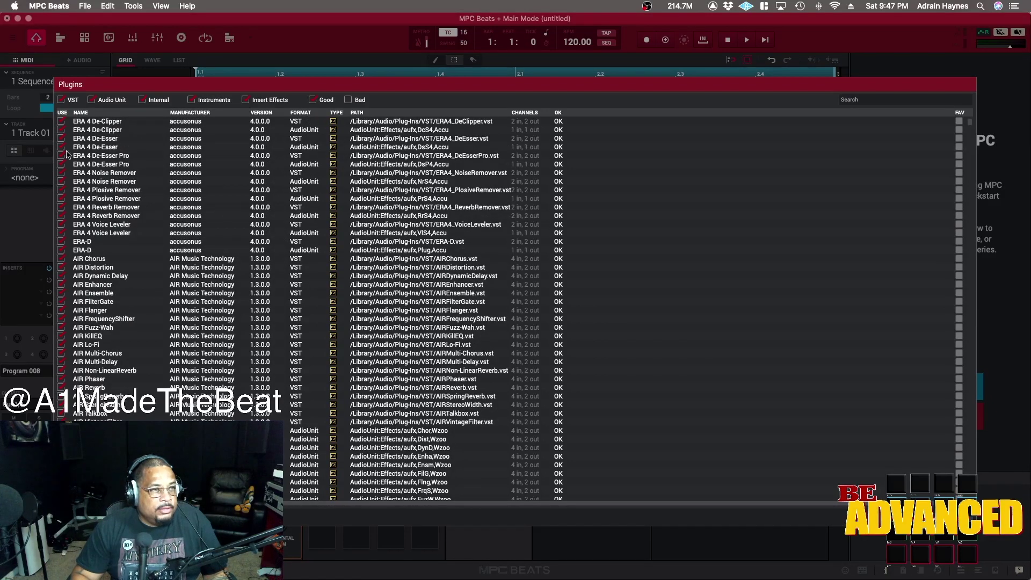
pyautogui.click(61, 121)
pyautogui.click(61, 129)
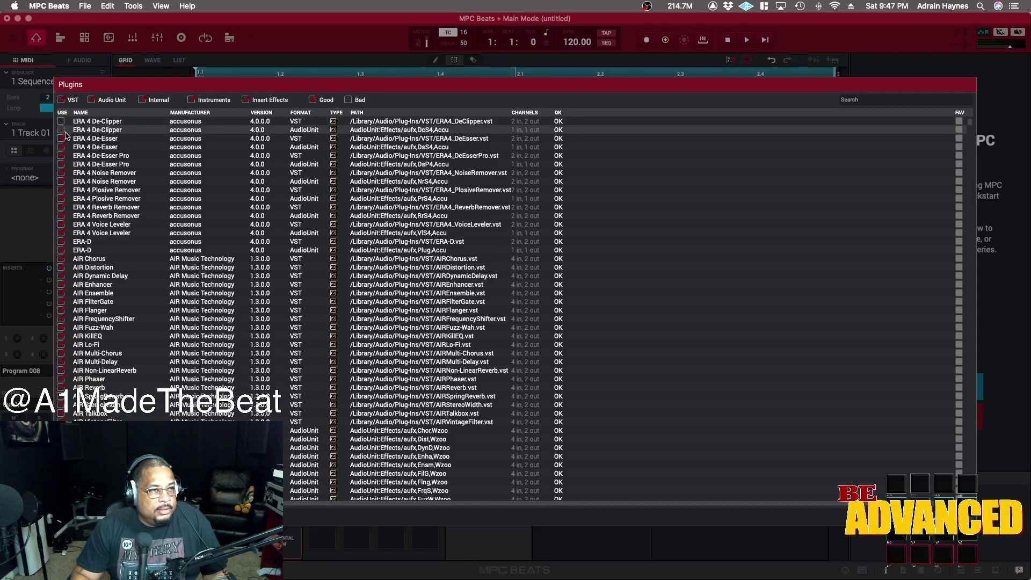
pyautogui.click(62, 138)
pyautogui.click(61, 147)
pyautogui.click(62, 155)
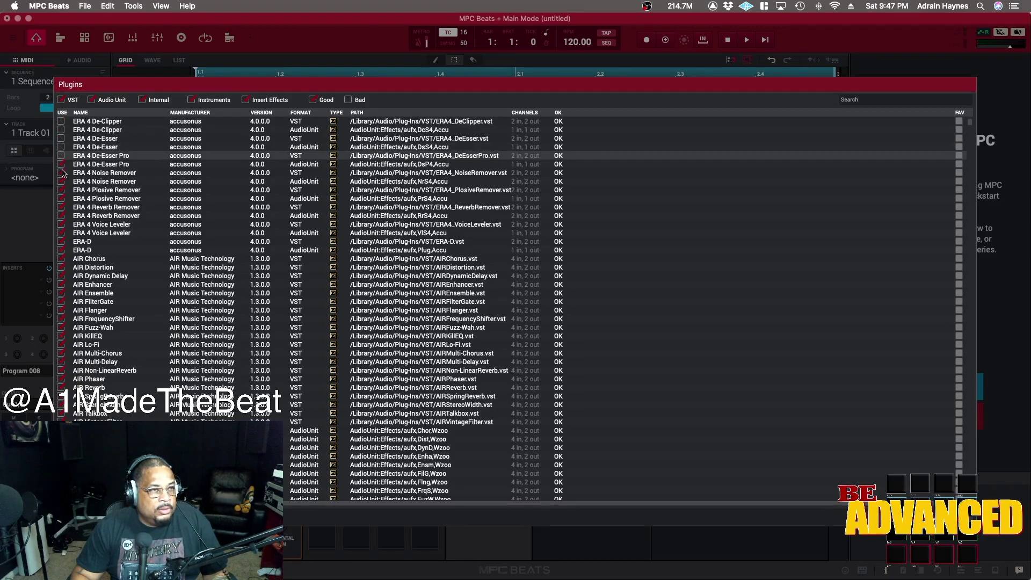
pyautogui.click(61, 173)
pyautogui.click(78, 231)
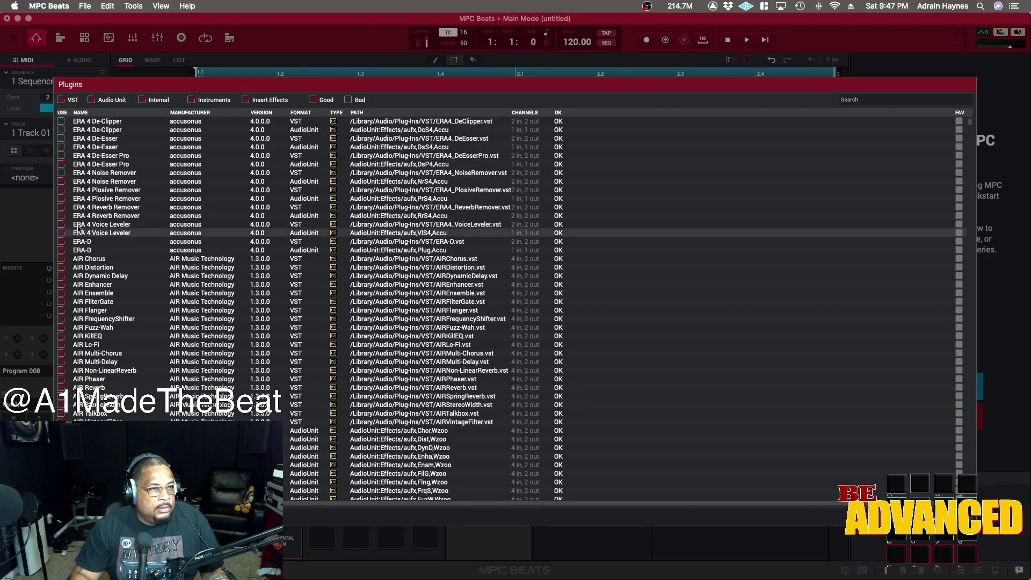
pyautogui.click(61, 164)
pyautogui.click(61, 182)
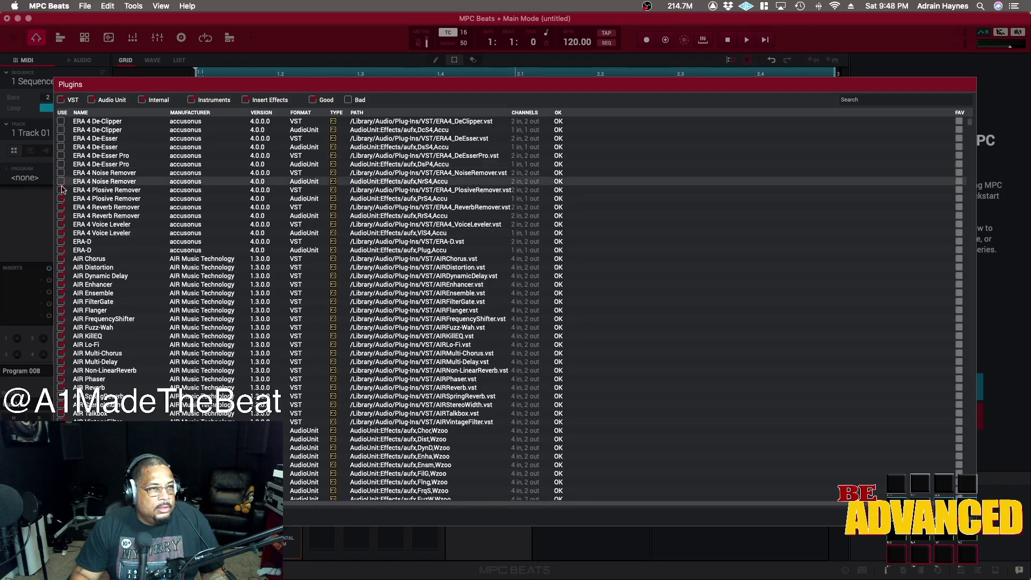
pyautogui.click(61, 190)
pyautogui.click(61, 199)
pyautogui.click(61, 208)
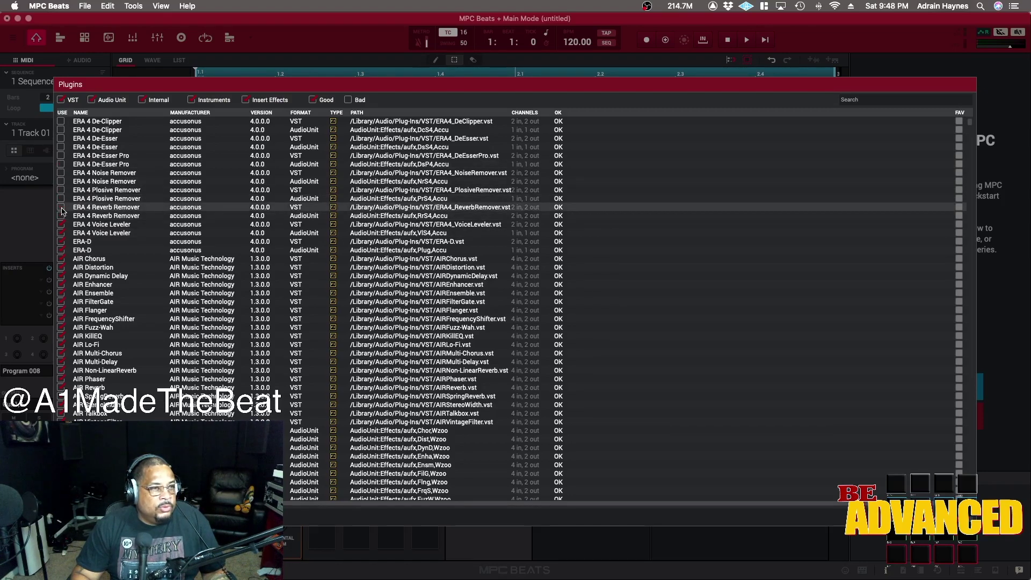
pyautogui.click(61, 225)
pyautogui.click(61, 233)
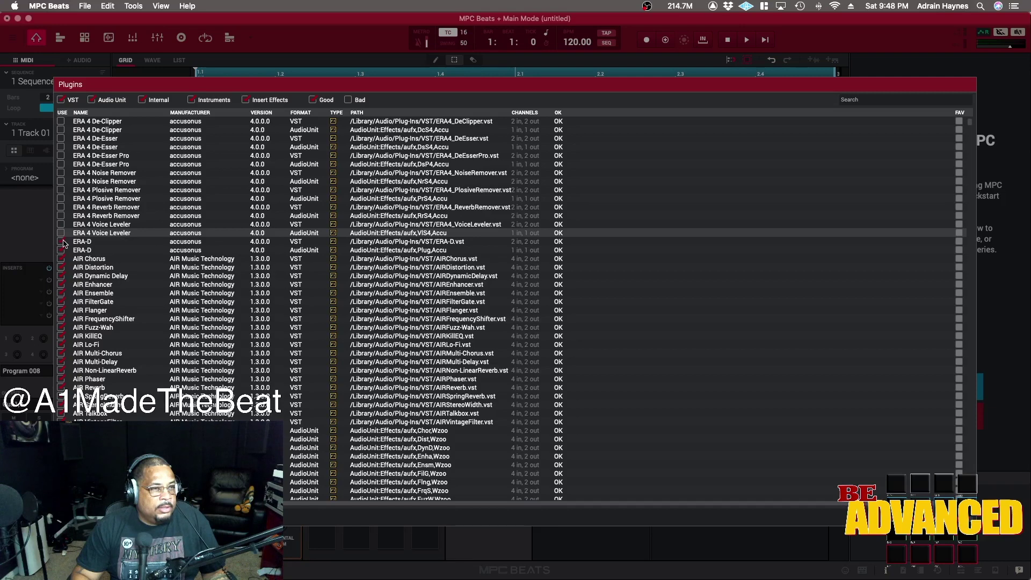
pyautogui.click(61, 241)
pyautogui.click(61, 250)
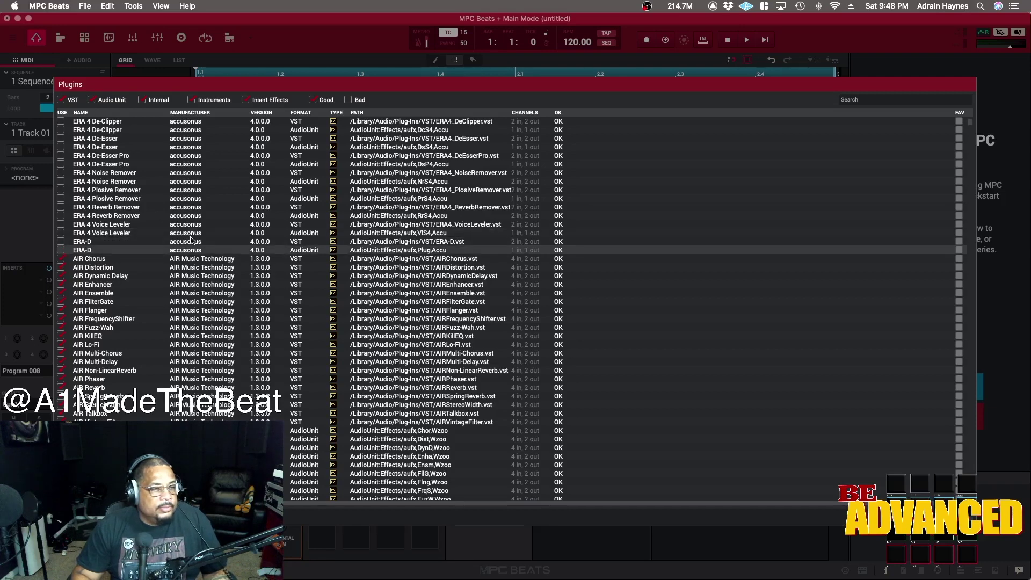
# - Mark the Akai Professional HP Filter and LP Filter plugins as favorites
pyautogui.scroll(-8, 191, 240)
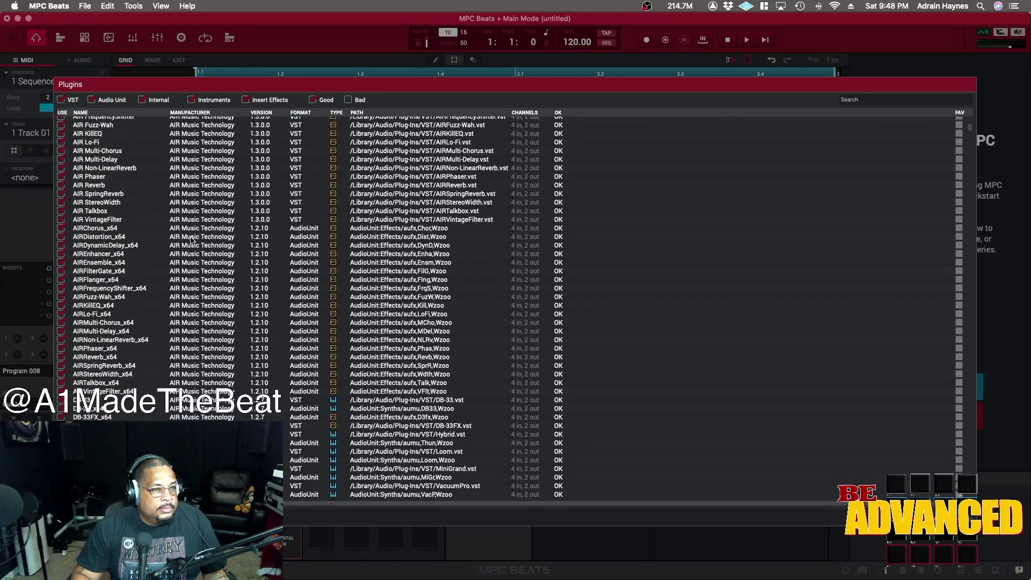
pyautogui.scroll(-12, 192, 240)
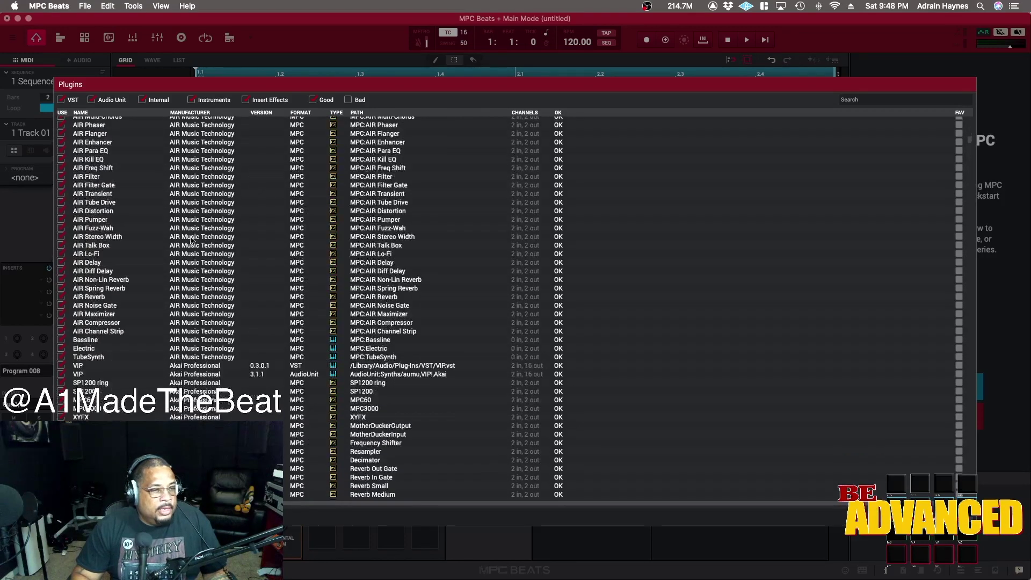
pyautogui.scroll(-3, 192, 241)
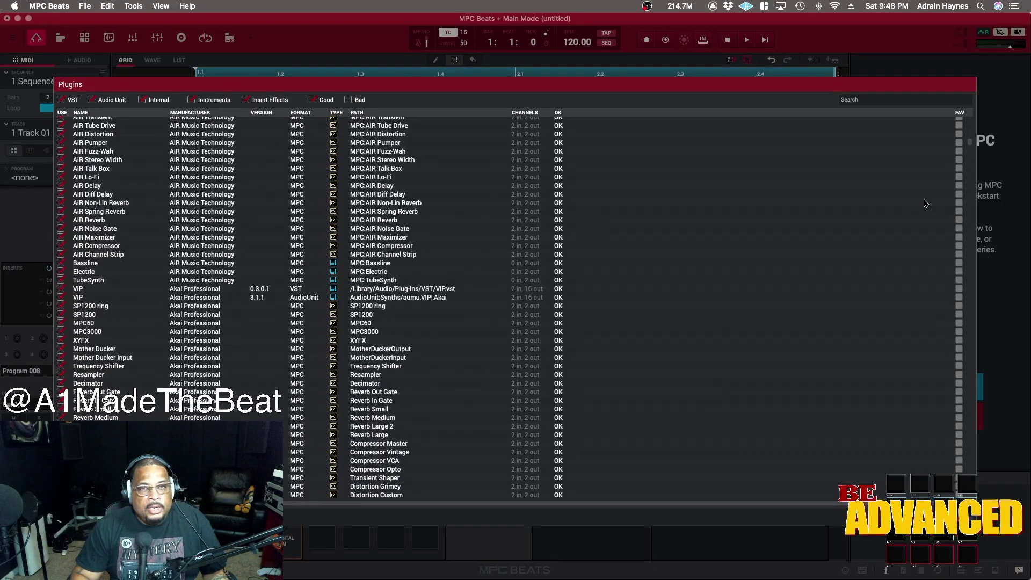
pyautogui.scroll(-3, 906, 198)
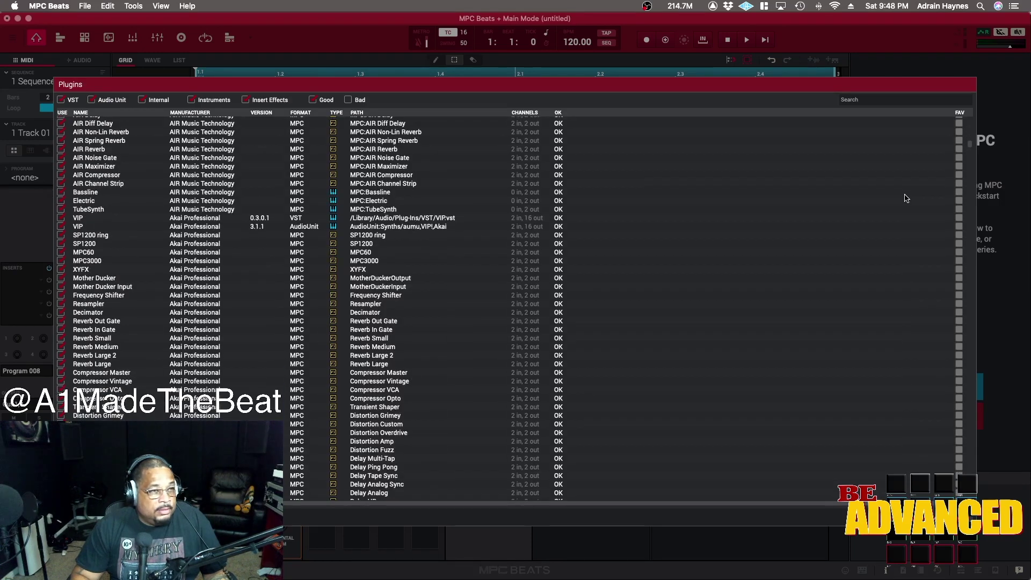
pyautogui.scroll(-8, 906, 198)
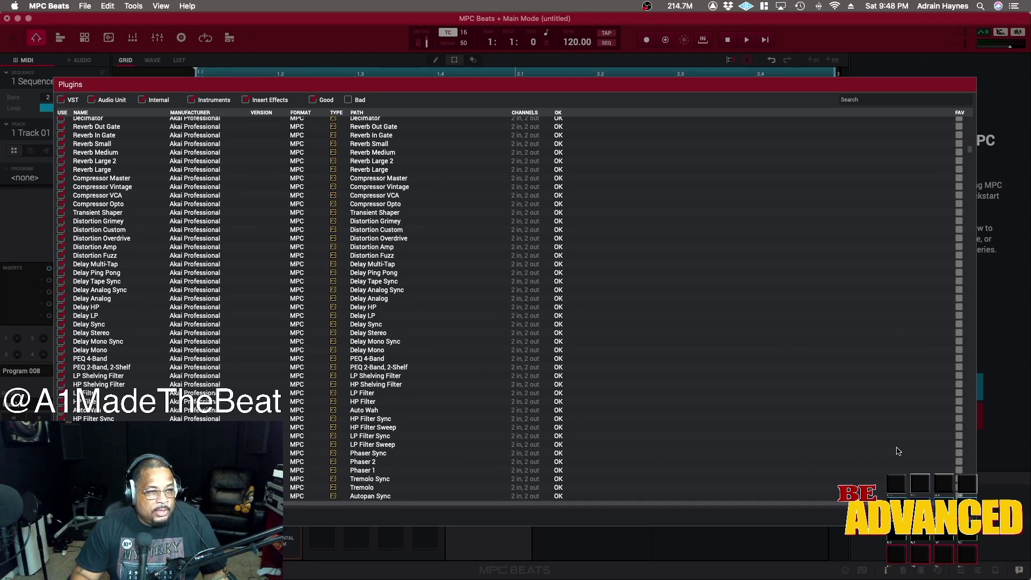
pyautogui.click(960, 445)
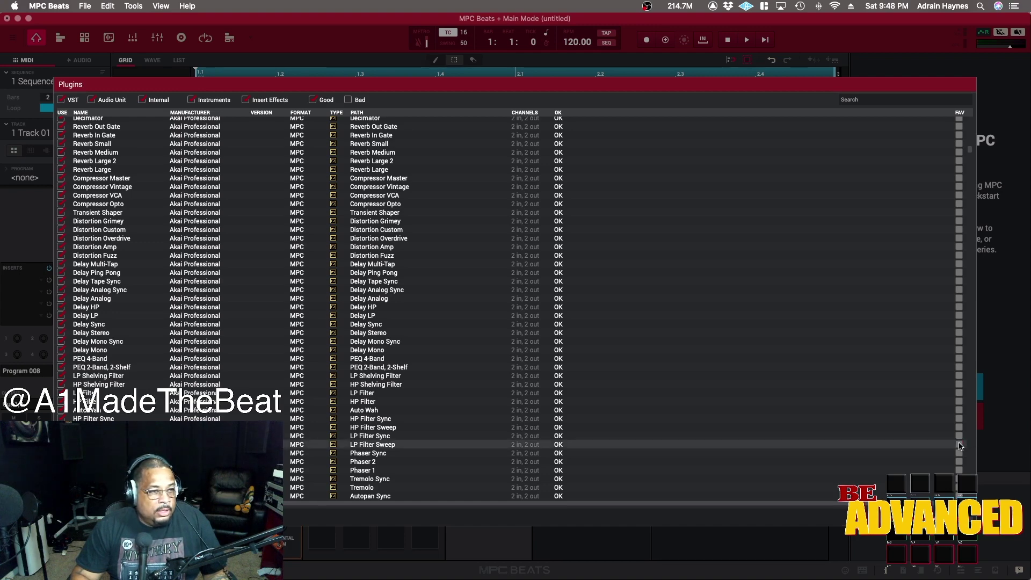
pyautogui.click(959, 402)
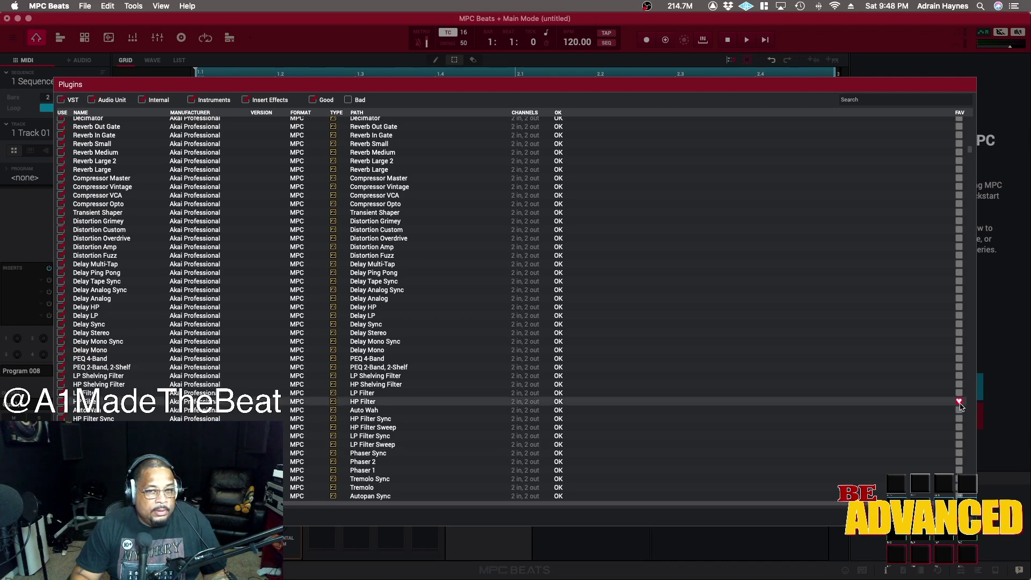
pyautogui.click(960, 393)
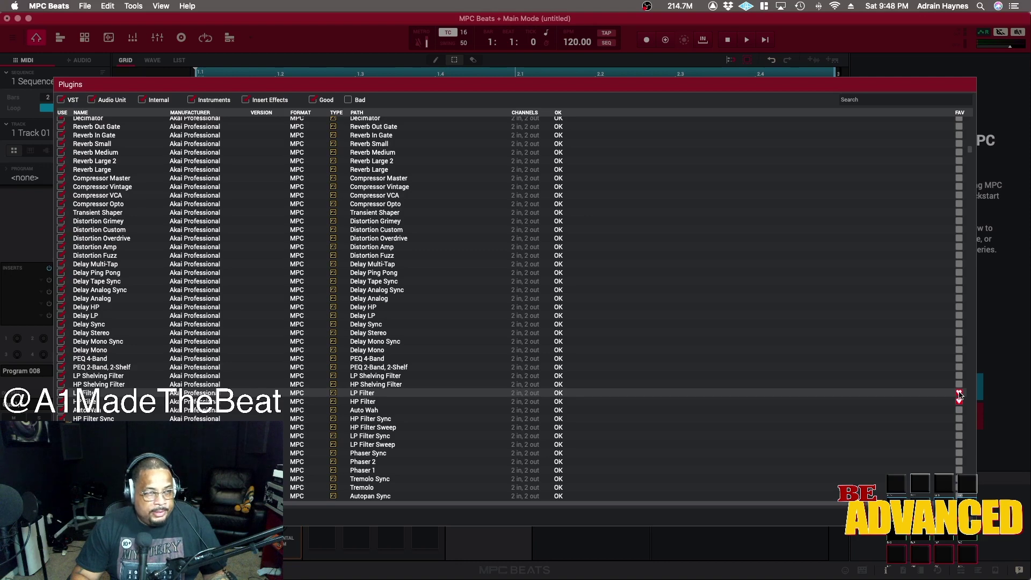
# - Mark the AudioUnit version of Valhalla DSP's ValhallaVintageVerb as a favorite
pyautogui.scroll(-5, 798, 374)
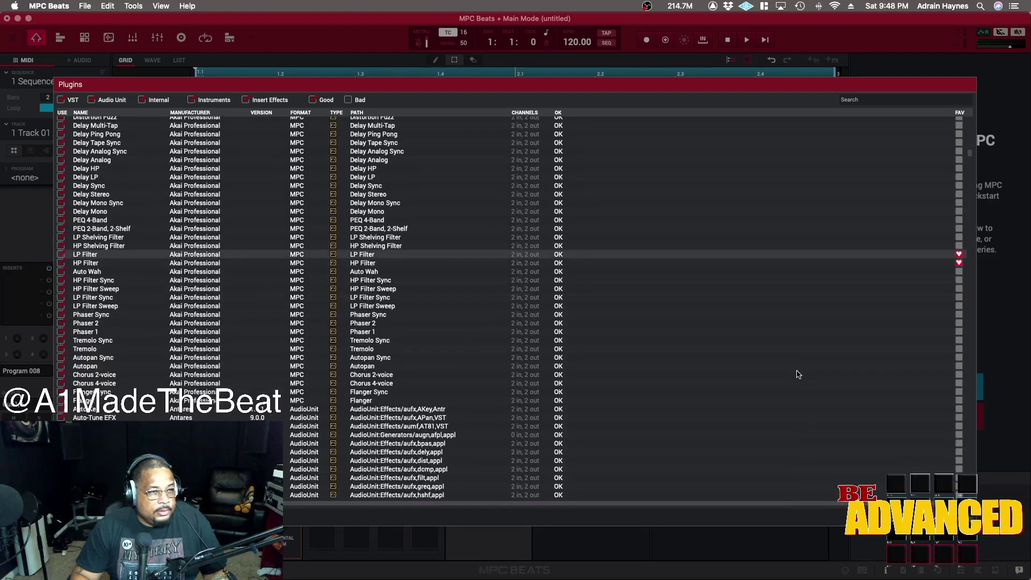
pyautogui.scroll(-12, 798, 374)
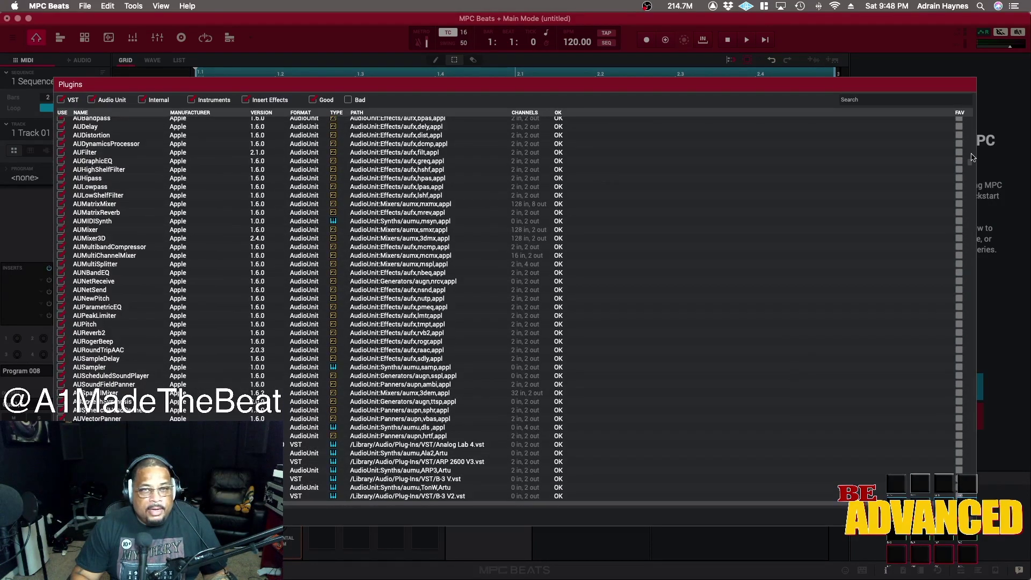
pyautogui.scroll(-20, 972, 161)
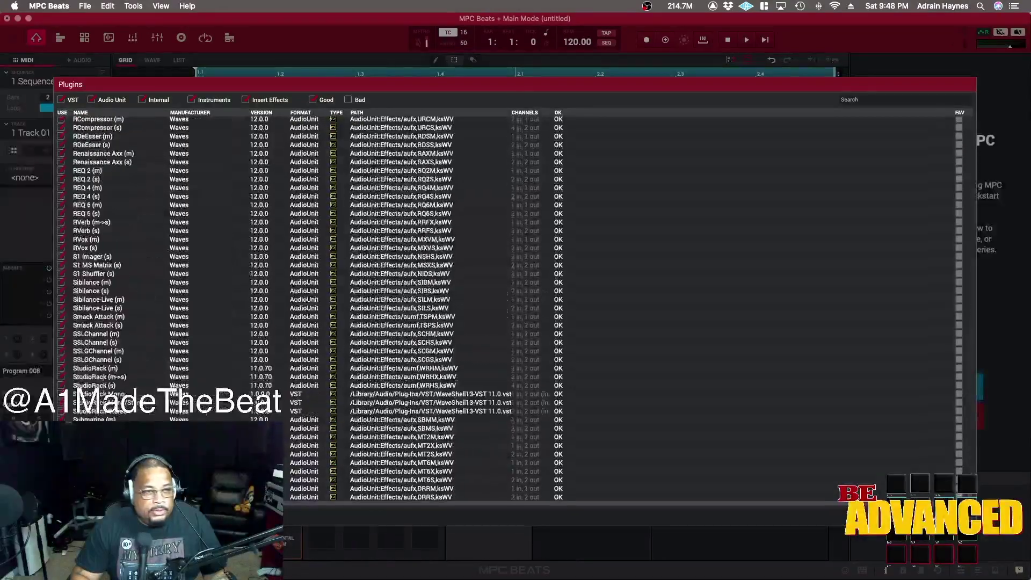
pyautogui.scroll(-15, 516, 306)
pyautogui.scroll(20, 978, 477)
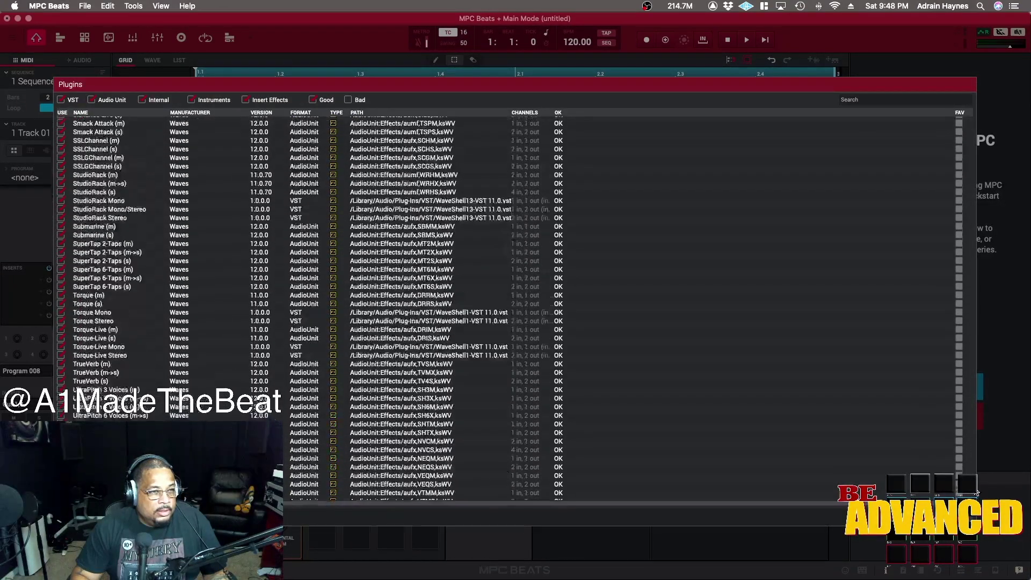
pyautogui.scroll(-20, 978, 476)
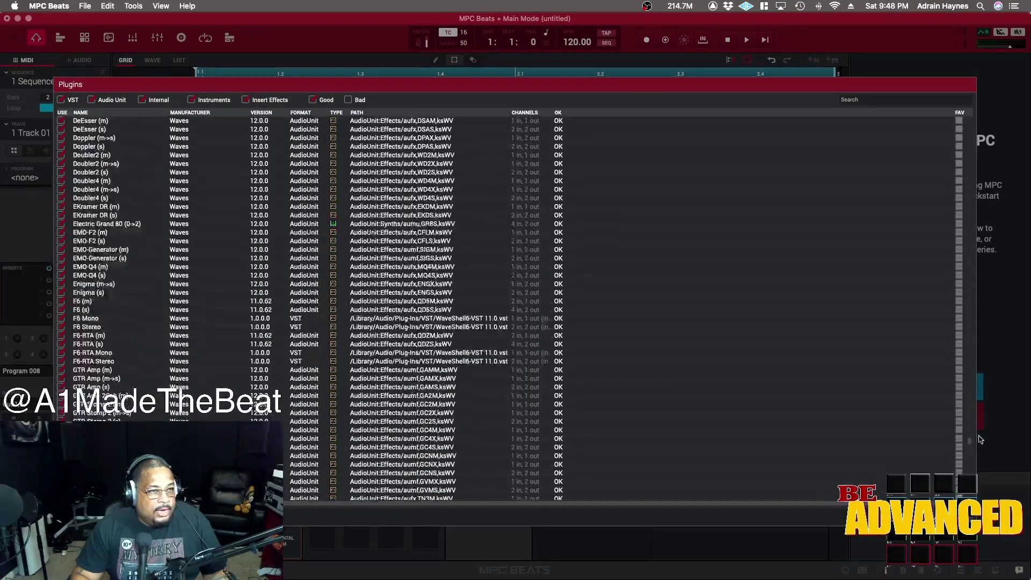
pyautogui.moveTo(985, 400); pyautogui.dragTo(992, 427)
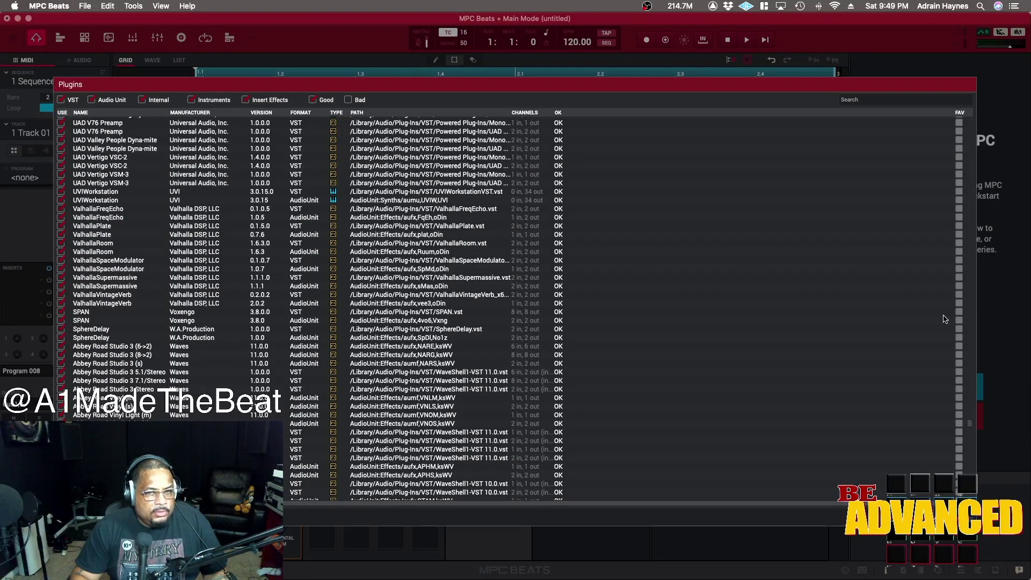
pyautogui.click(960, 311)
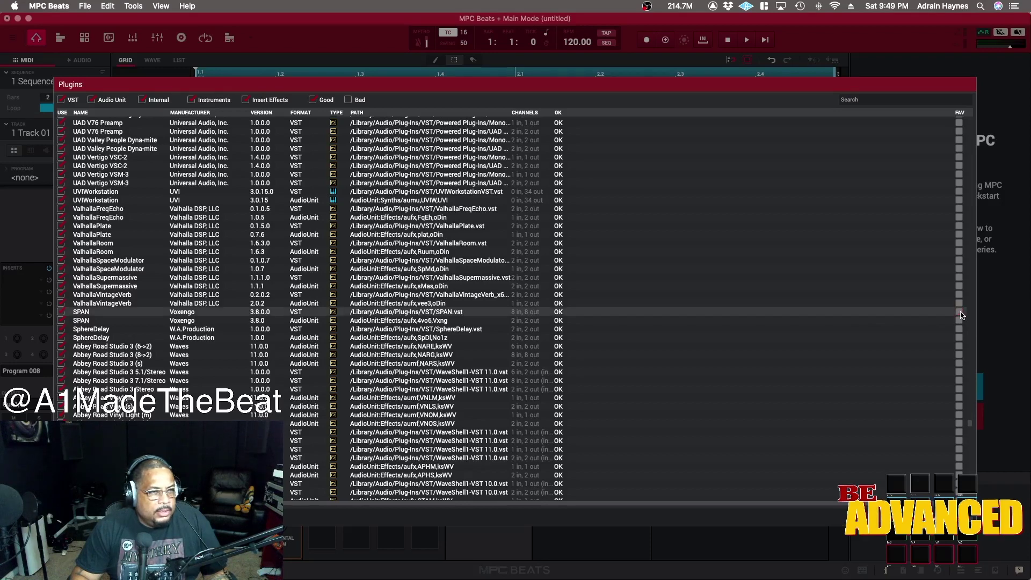
pyautogui.click(960, 303)
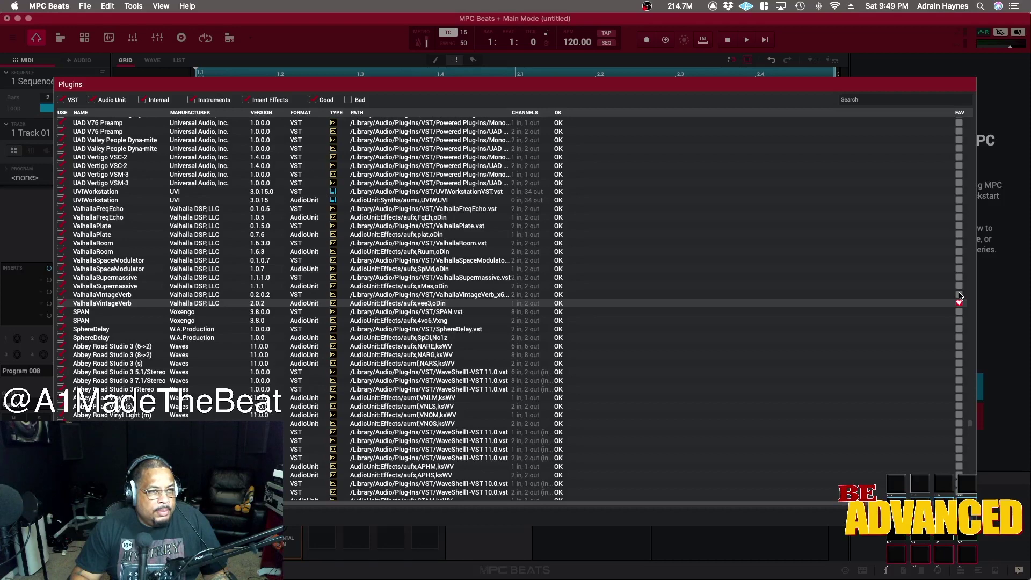
# - Mark the VST version of ValhallaVintageVerb and both formats of ValhallaRoom and ValhallaPlate as favorites
pyautogui.click(960, 295)
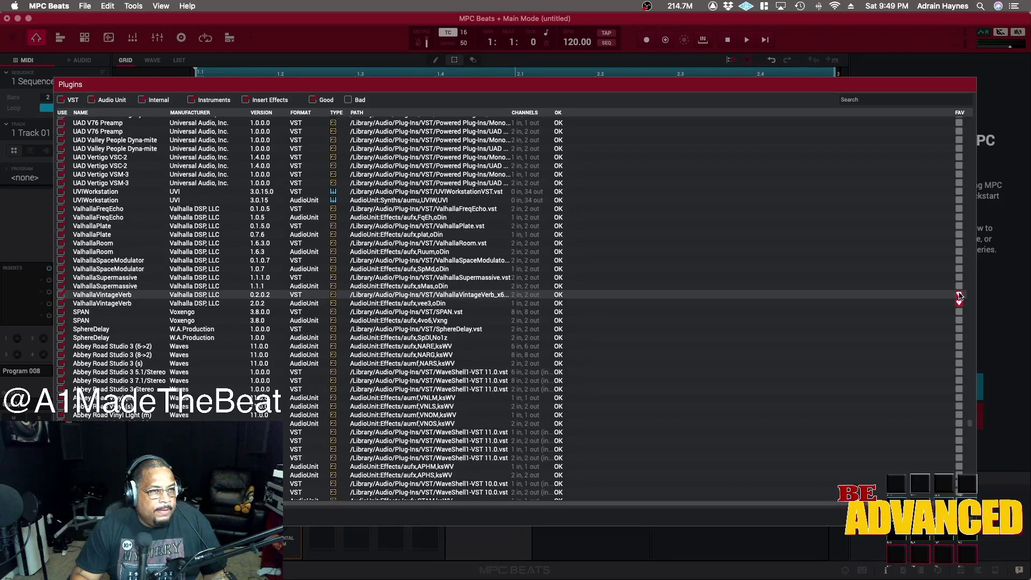
pyautogui.click(960, 261)
pyautogui.click(960, 252)
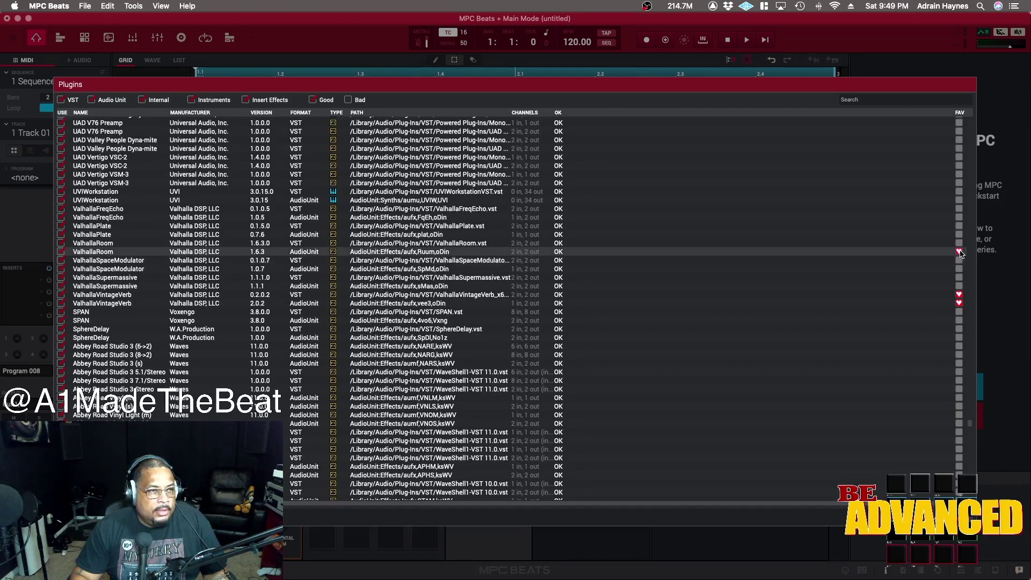
pyautogui.click(959, 243)
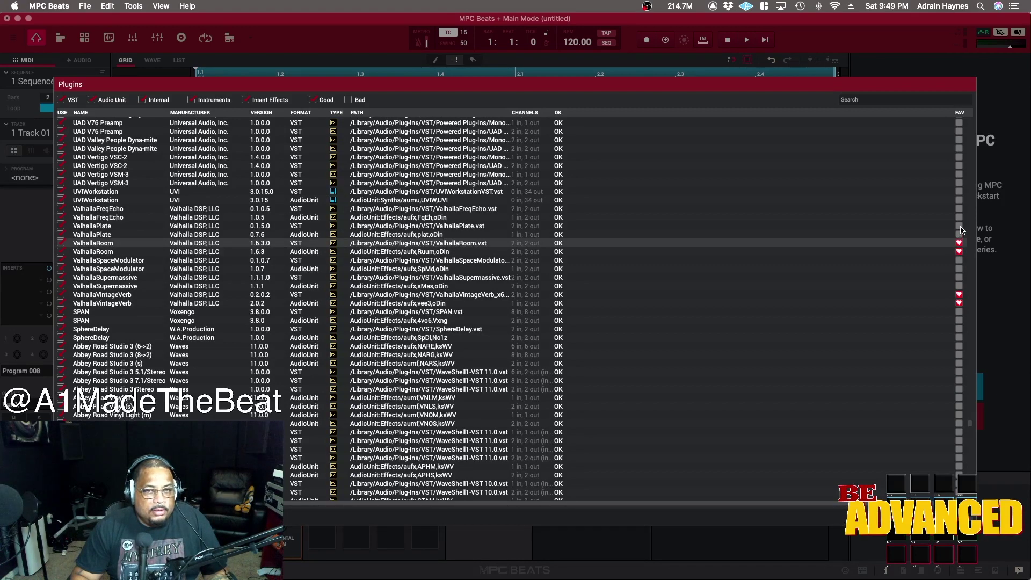
pyautogui.click(960, 235)
pyautogui.click(960, 226)
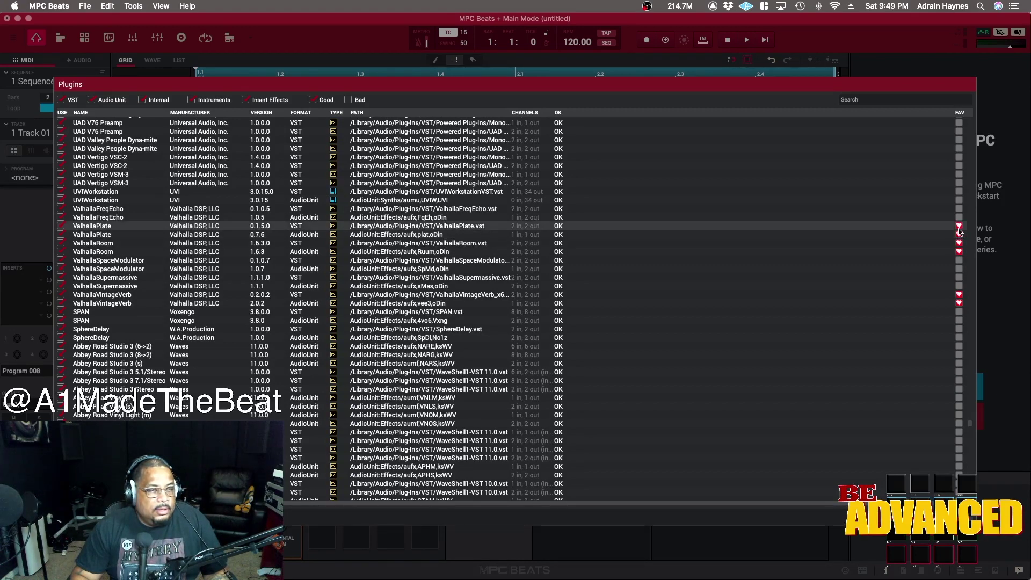
# - Mark Slate Digital's Virtual Mix Rack as a favorite and close the plugin manager
pyautogui.scroll(10, 910, 219)
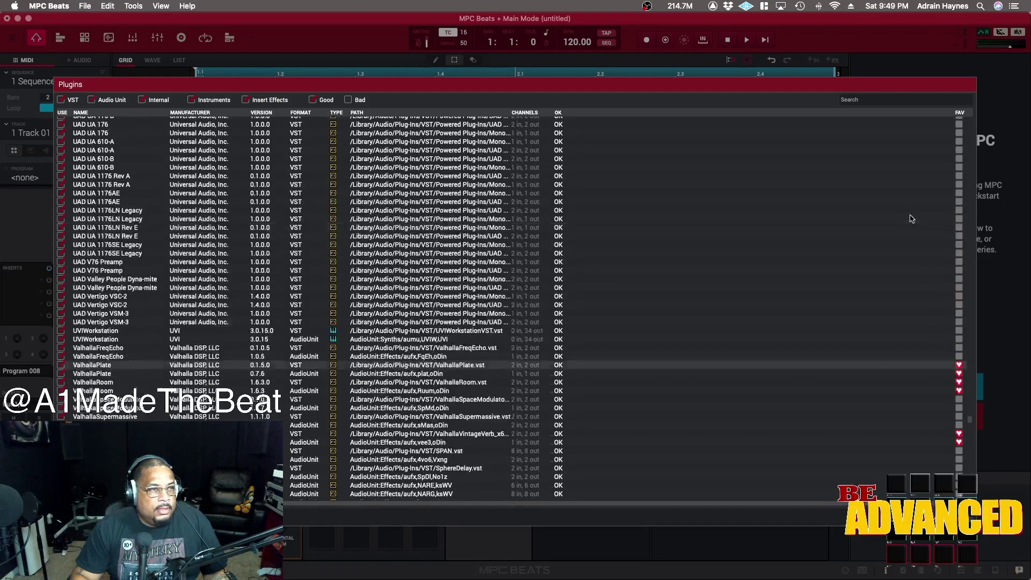
pyautogui.scroll(15, 951, 330)
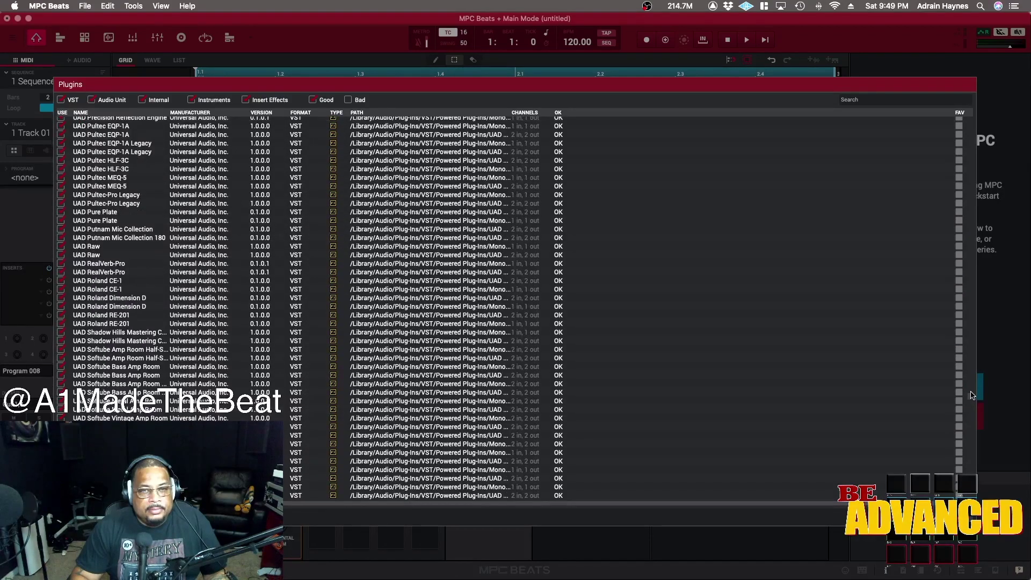
pyautogui.scroll(5, 970, 392)
pyautogui.scroll(20, 970, 391)
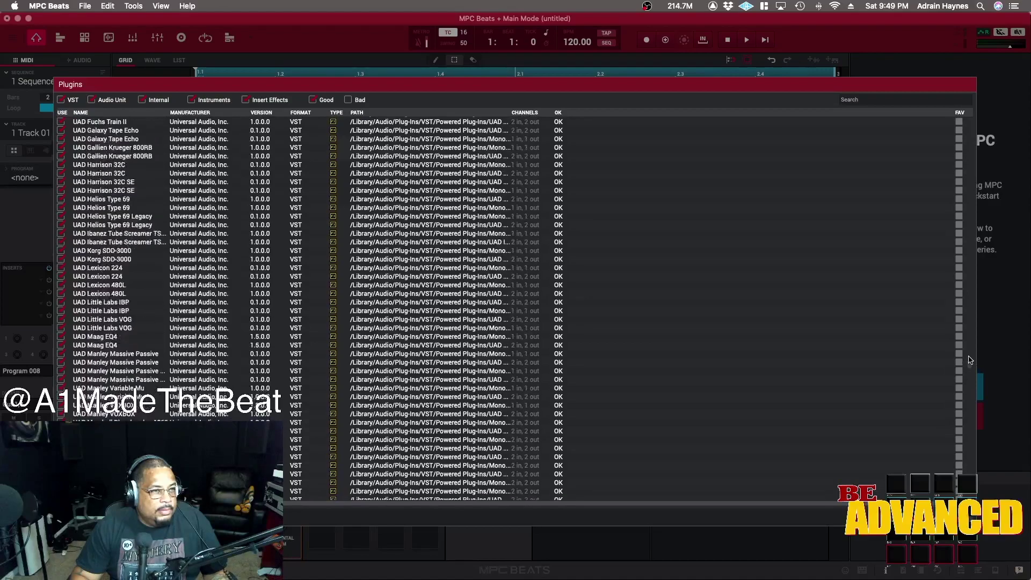
pyautogui.scroll(20, 970, 350)
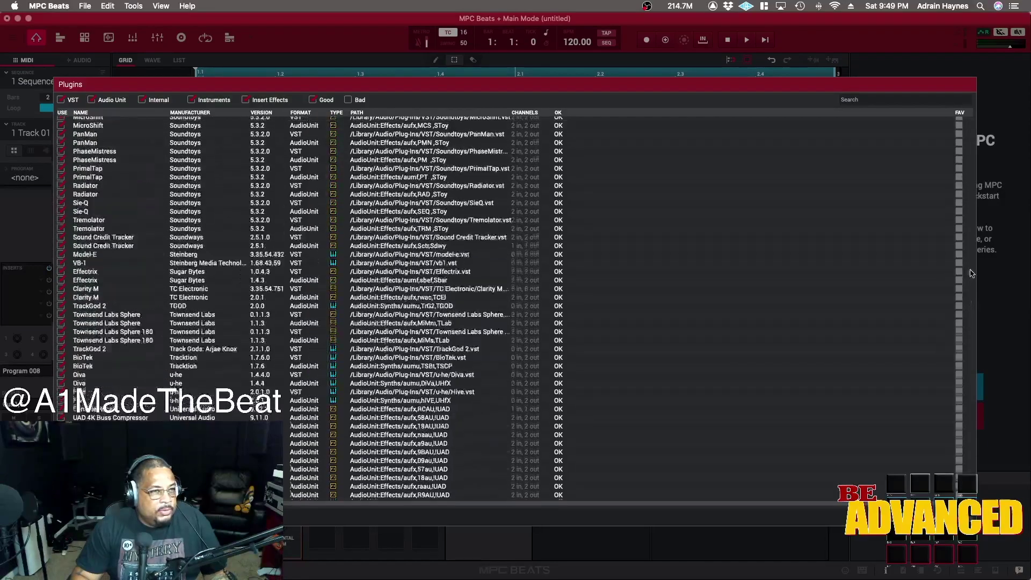
pyautogui.scroll(20, 972, 267)
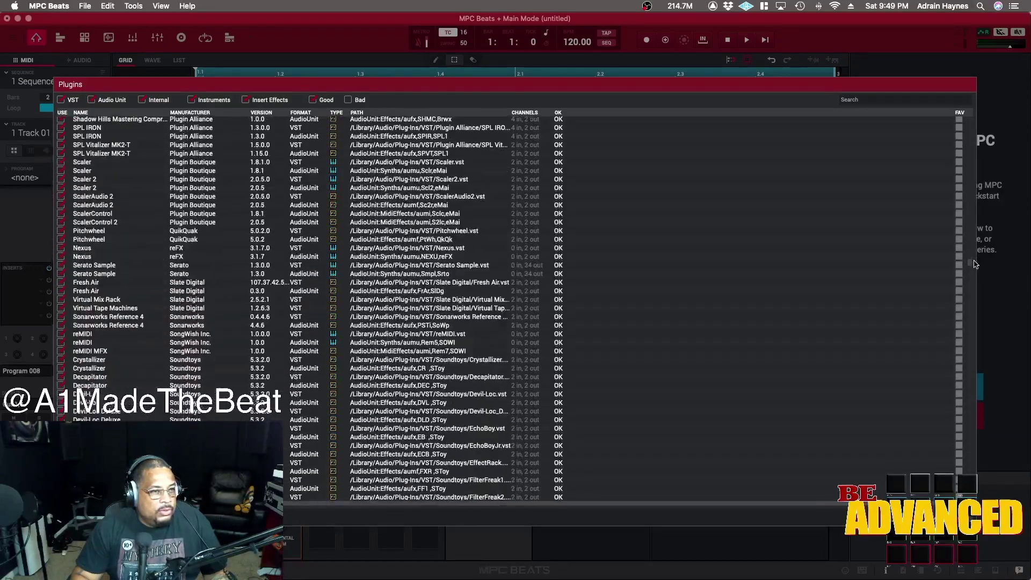
pyautogui.scroll(2, 975, 264)
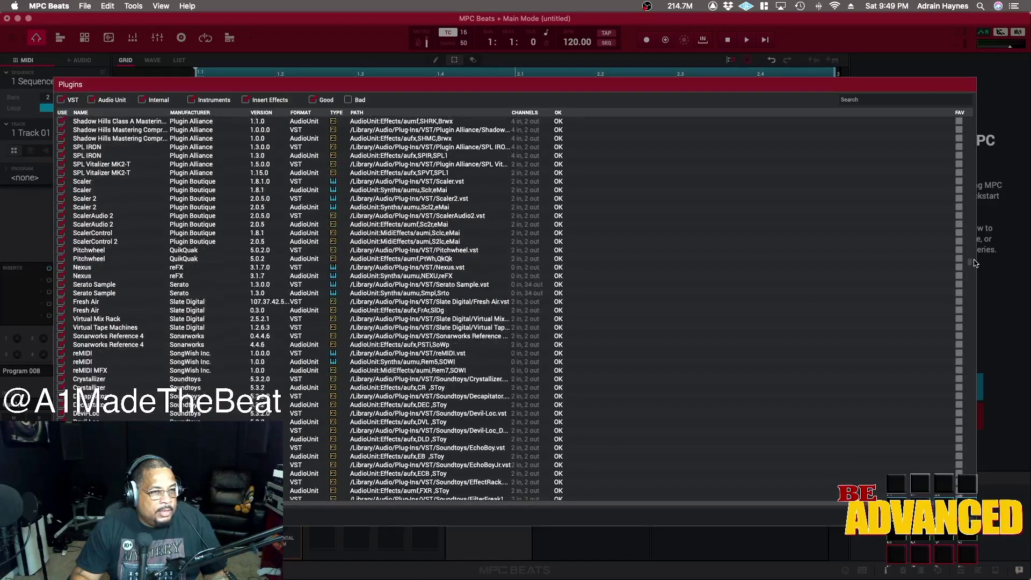
pyautogui.click(959, 319)
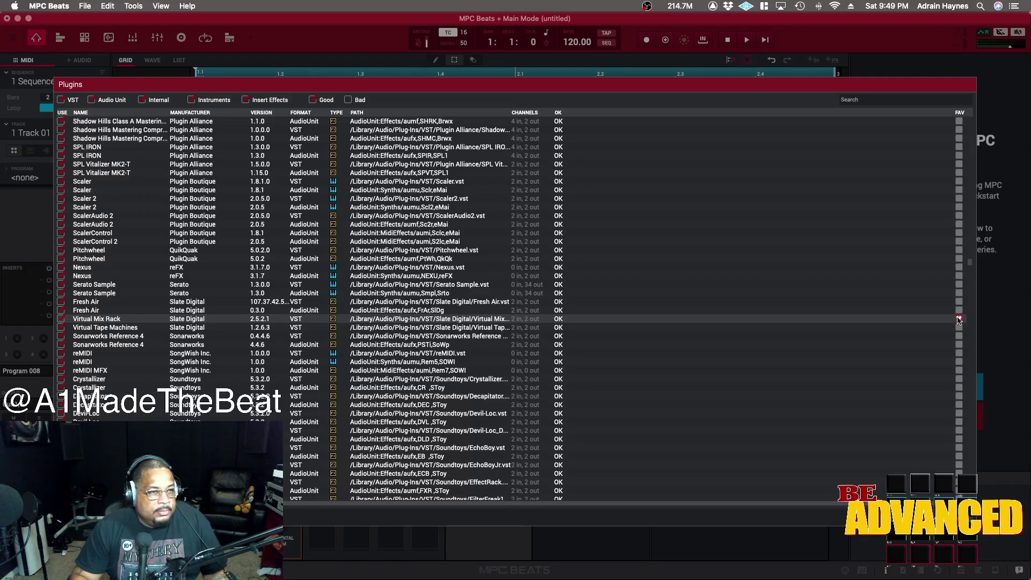
pyautogui.click(959, 319)
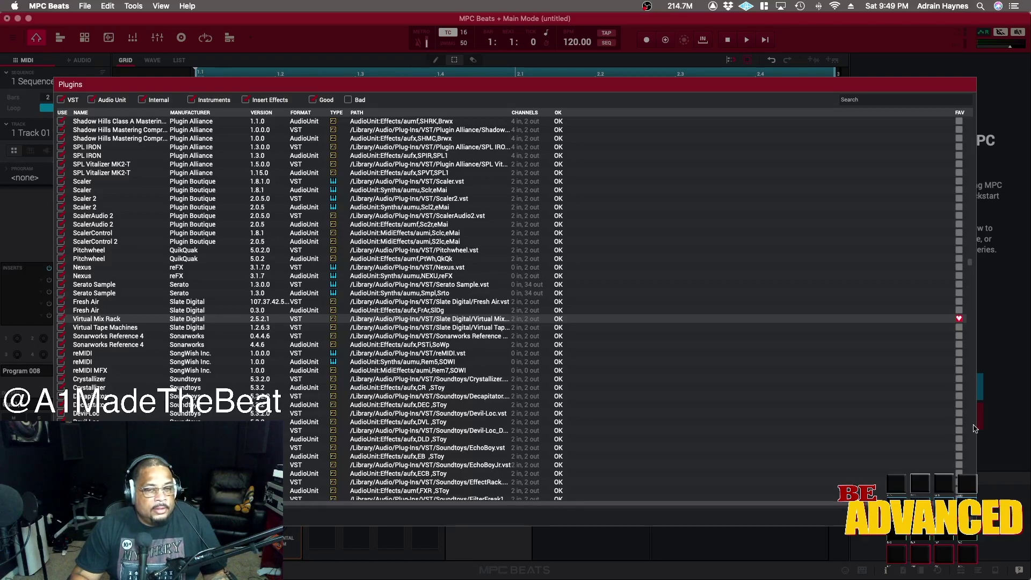
pyautogui.press('Escape')
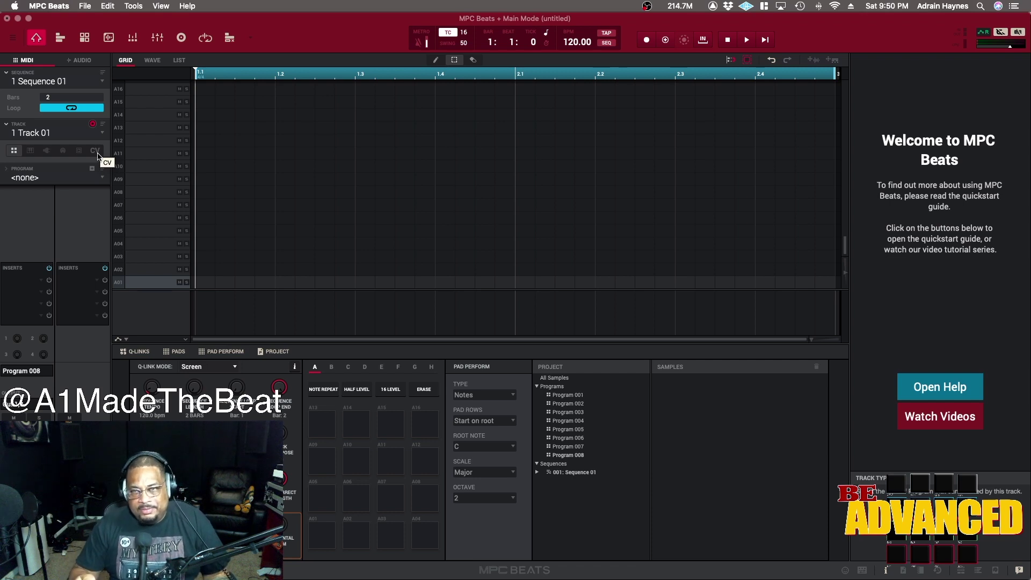
# - Change Track 01 to a plugin track and browse the AudioUnit instruments available for its program
pyautogui.click(46, 152)
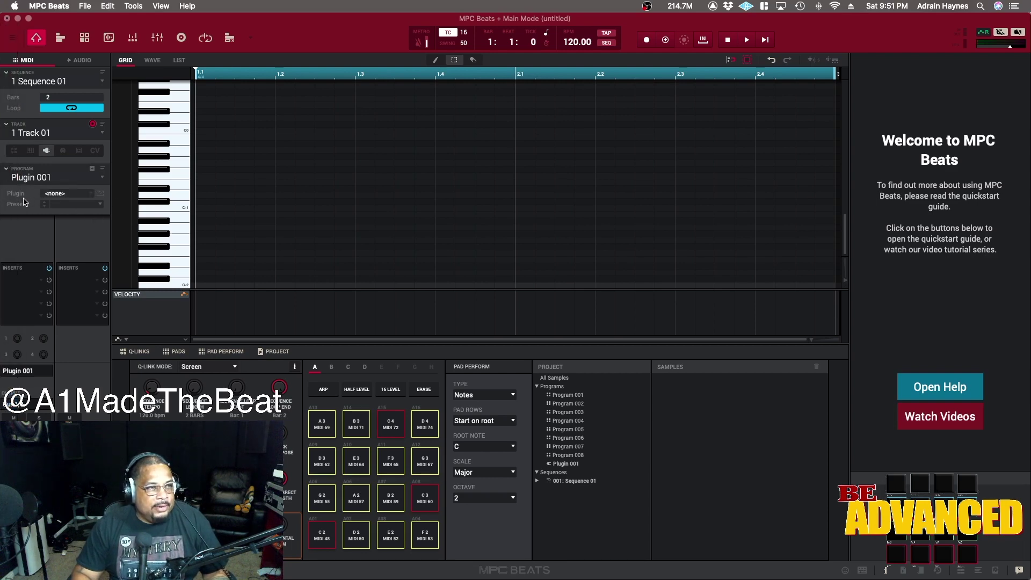
pyautogui.click(92, 194)
pyautogui.click(98, 147)
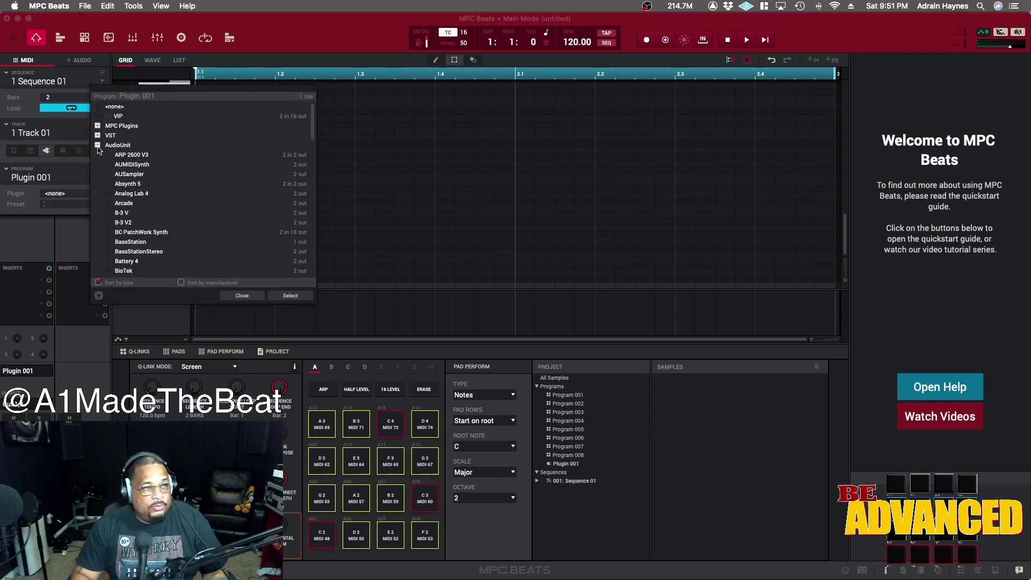
pyautogui.scroll(-5, 147, 204)
pyautogui.scroll(-5, 148, 204)
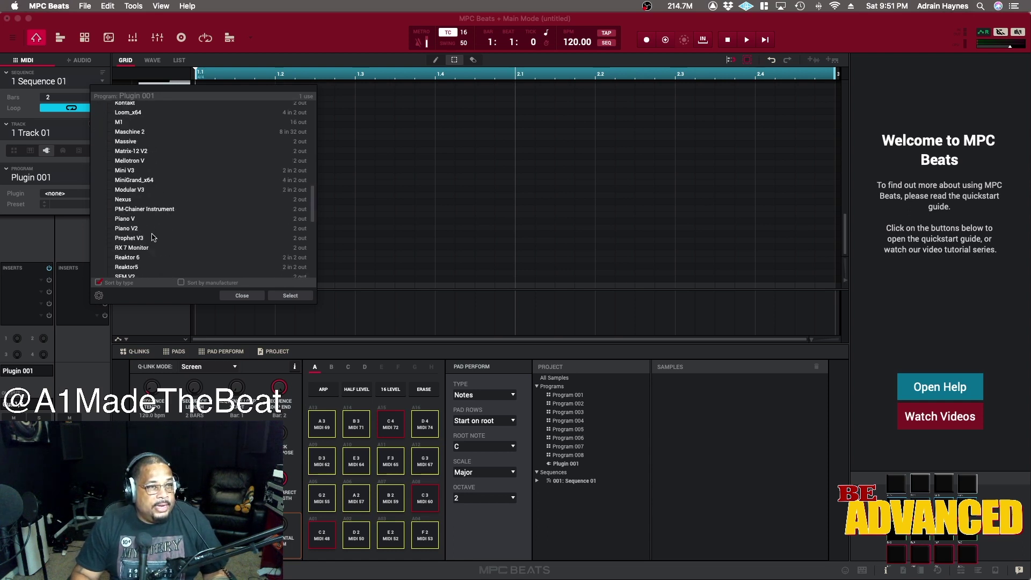
pyautogui.scroll(-5, 154, 237)
pyautogui.scroll(-3, 154, 237)
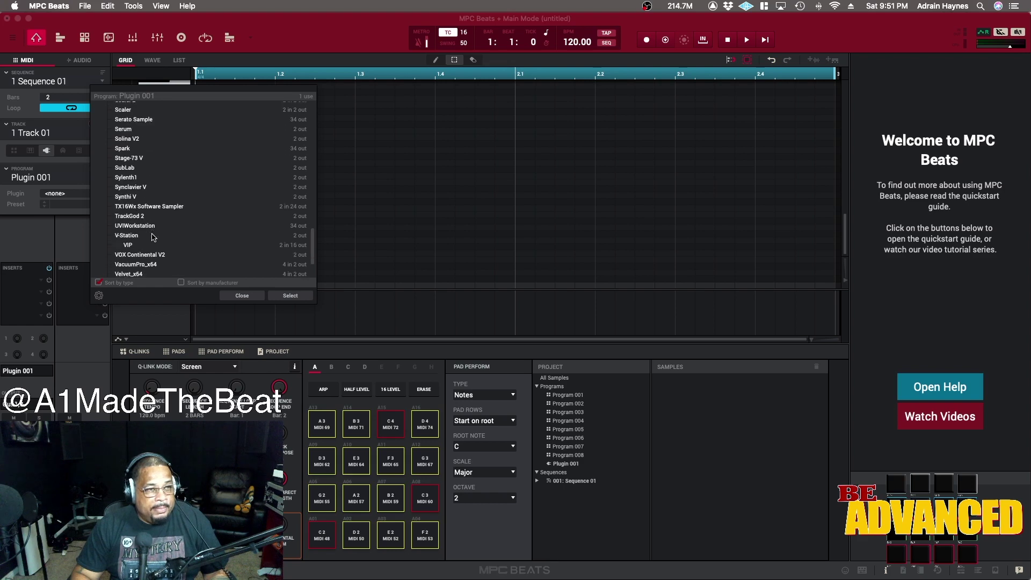
pyautogui.scroll(2, 155, 237)
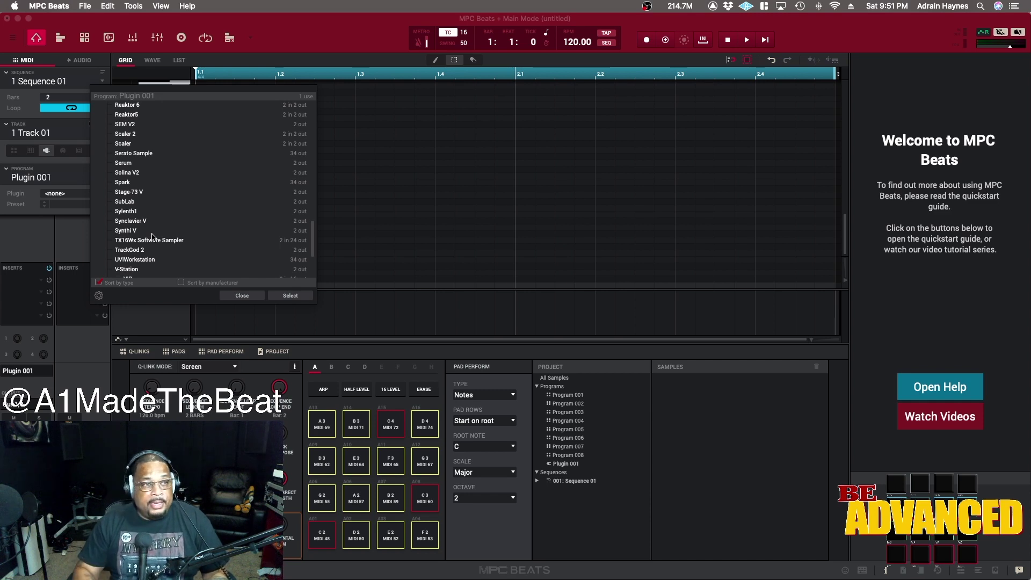
# - Sort the plugin chooser by manufacturer as well and load Output's Arcade AudioUnit on Track 01
pyautogui.click(181, 282)
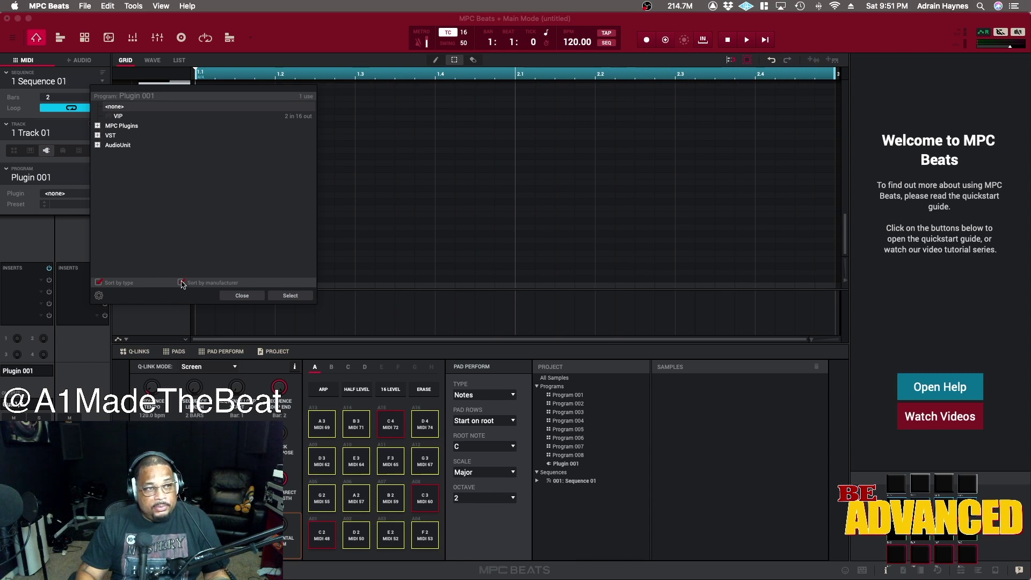
pyautogui.click(98, 145)
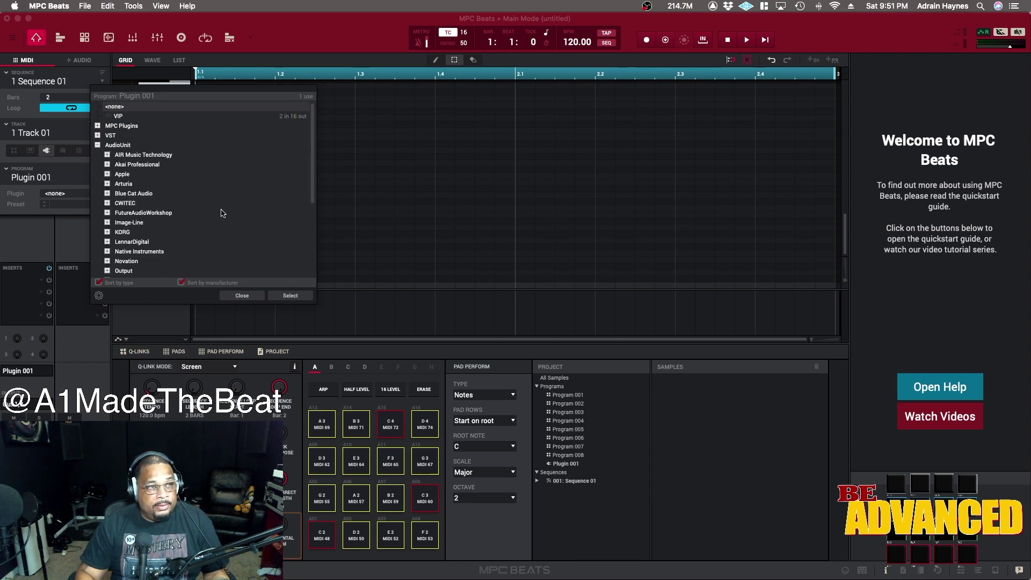
pyautogui.scroll(-1, 188, 240)
pyautogui.scroll(-5, 187, 240)
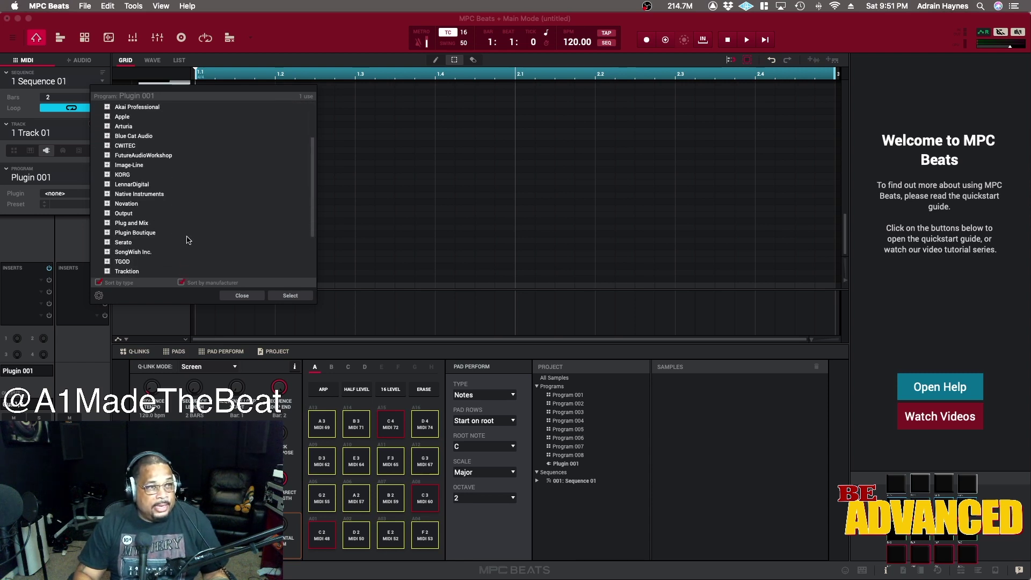
pyautogui.click(108, 214)
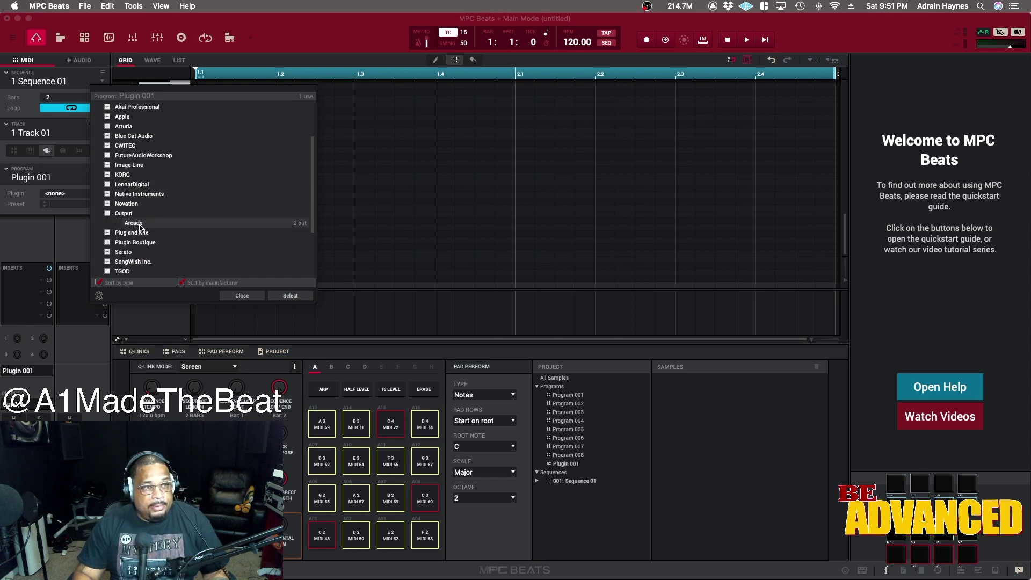
pyautogui.click(298, 295)
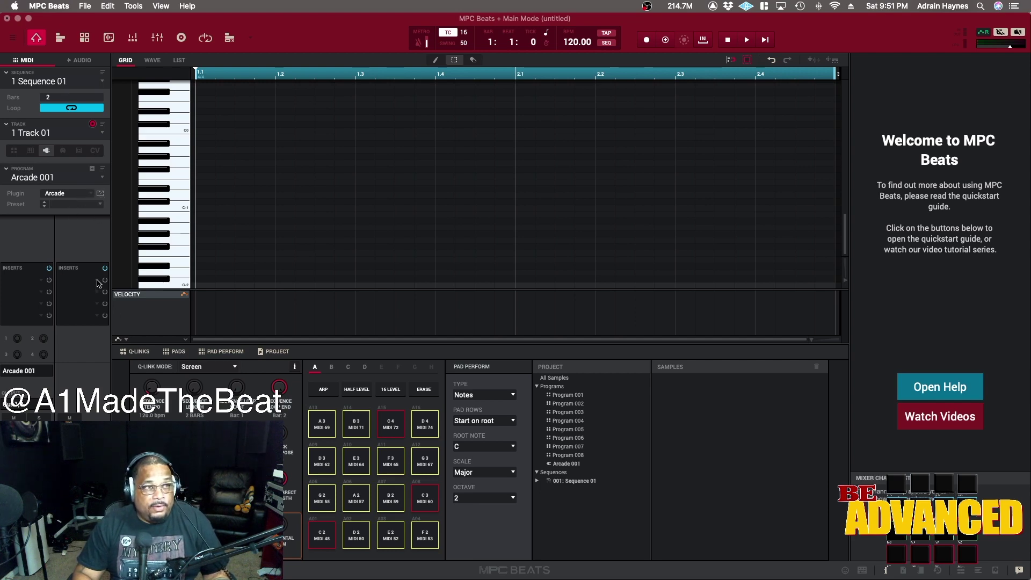
# - Open the channel mixer, show the submix channels for a look, and hide them again
pyautogui.click(157, 37)
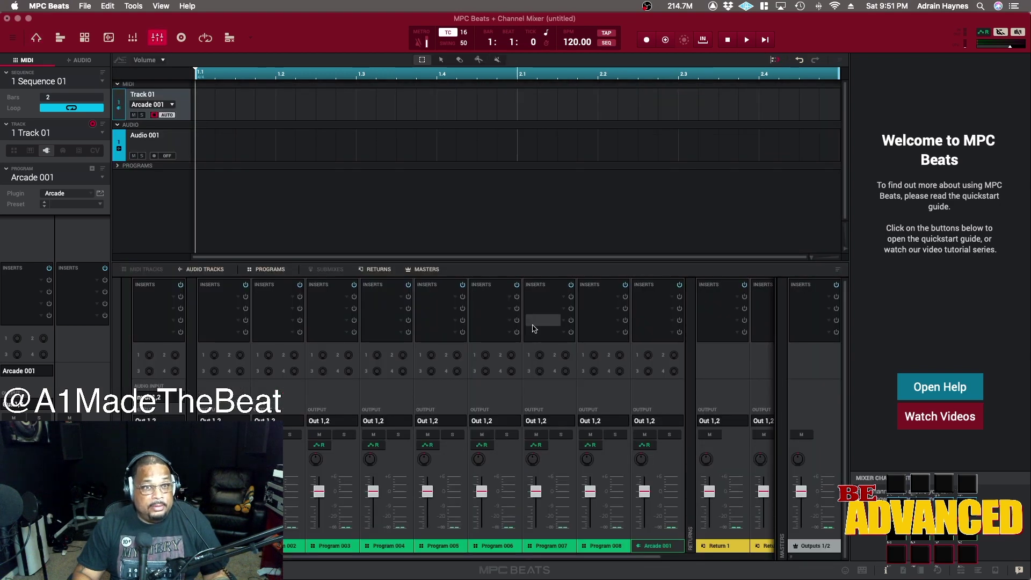
pyautogui.click(325, 269)
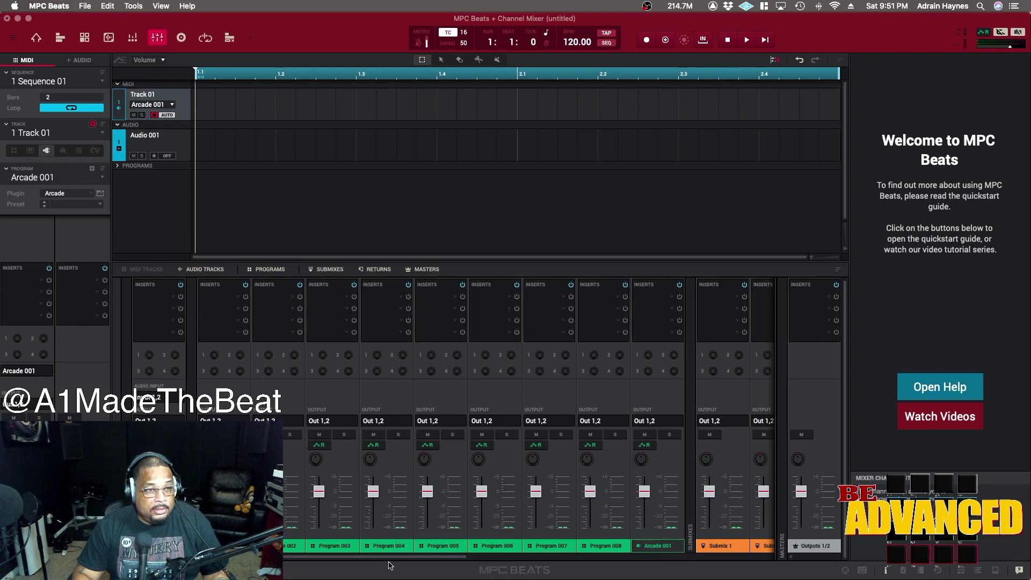
pyautogui.moveTo(395, 559)
pyautogui.mouseDown()
pyautogui.moveTo(759, 555)
pyautogui.moveTo(410, 559)
pyautogui.mouseUp()
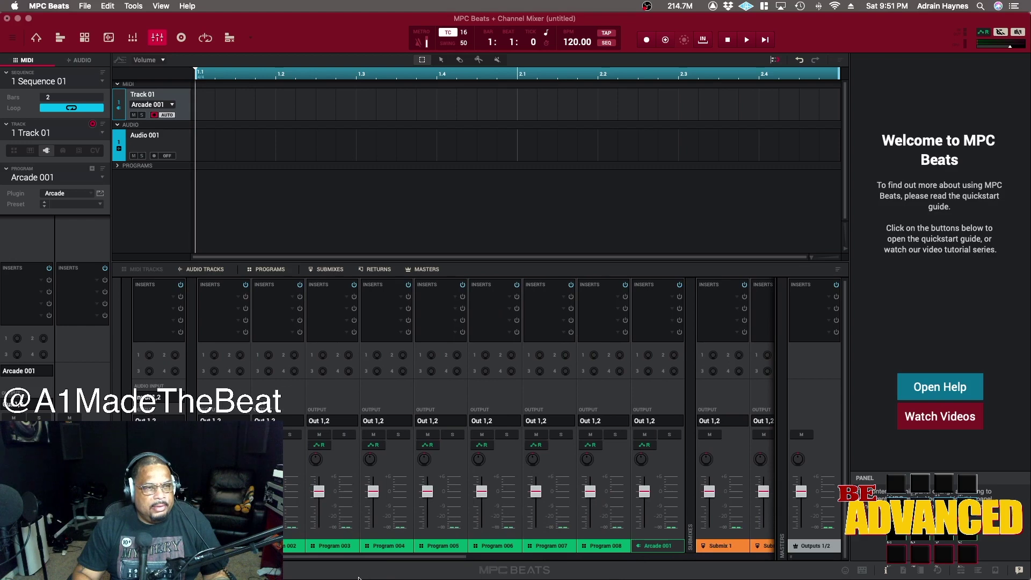
pyautogui.click(339, 269)
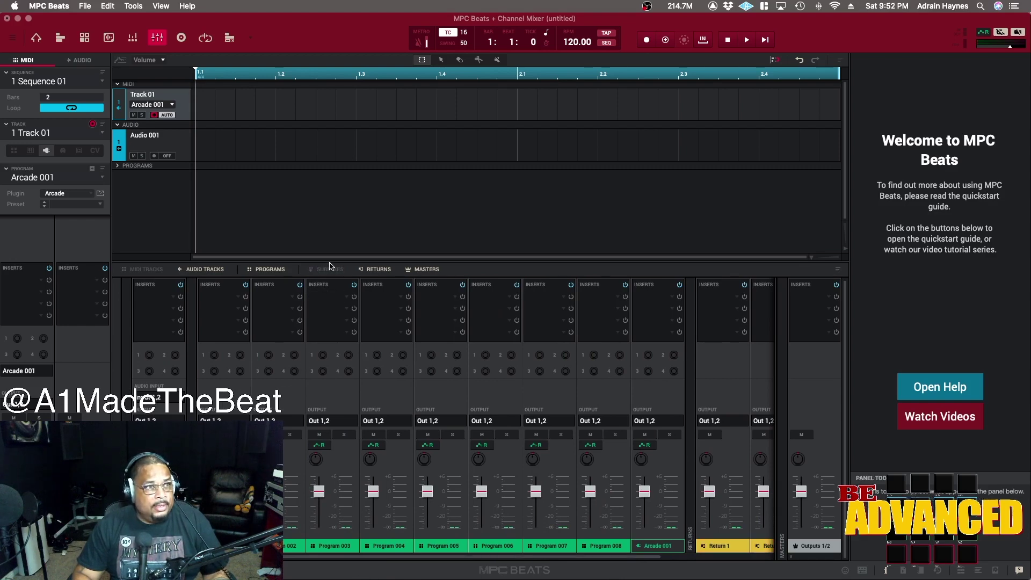
# - Add a second audio track, try to add a third one, and dismiss the track limit message
pyautogui.click(83, 60)
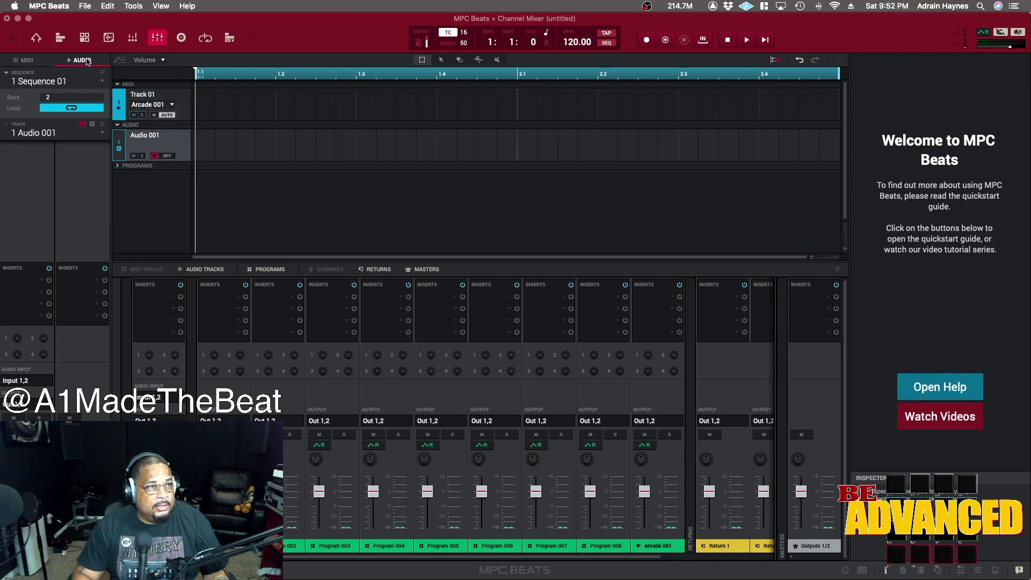
pyautogui.click(92, 125)
pyautogui.click(92, 125)
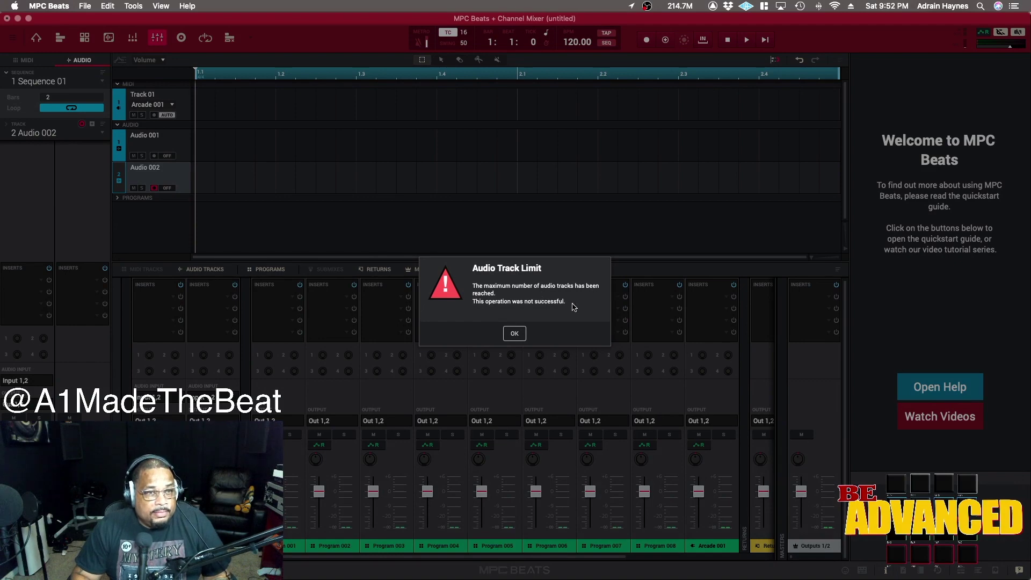
pyautogui.click(515, 334)
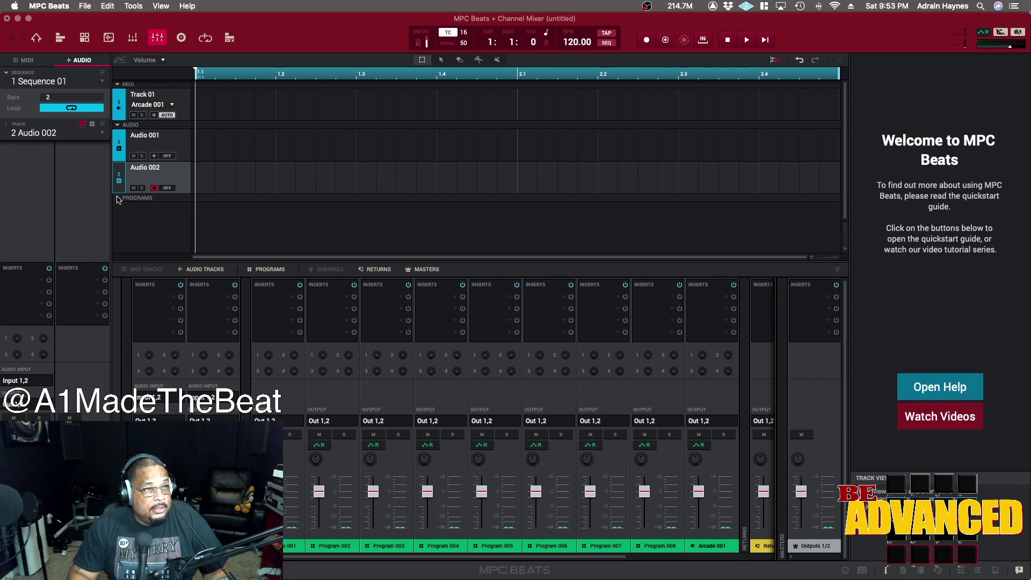
# - Add a new plugin program on MIDI Track 01 and load Arturia's Analog Lab 4 AudioUnit into it
pyautogui.click(27, 61)
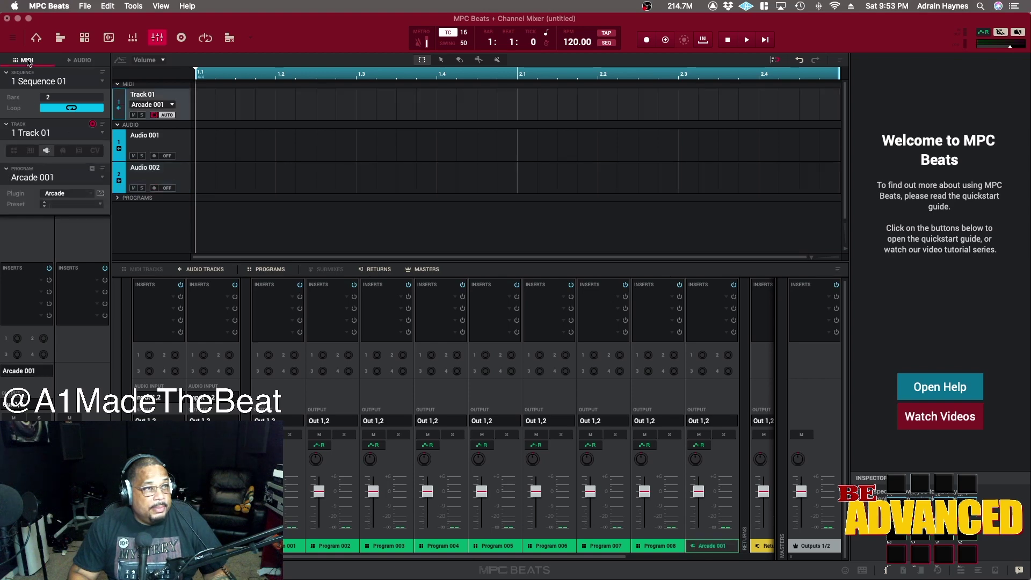
pyautogui.click(92, 170)
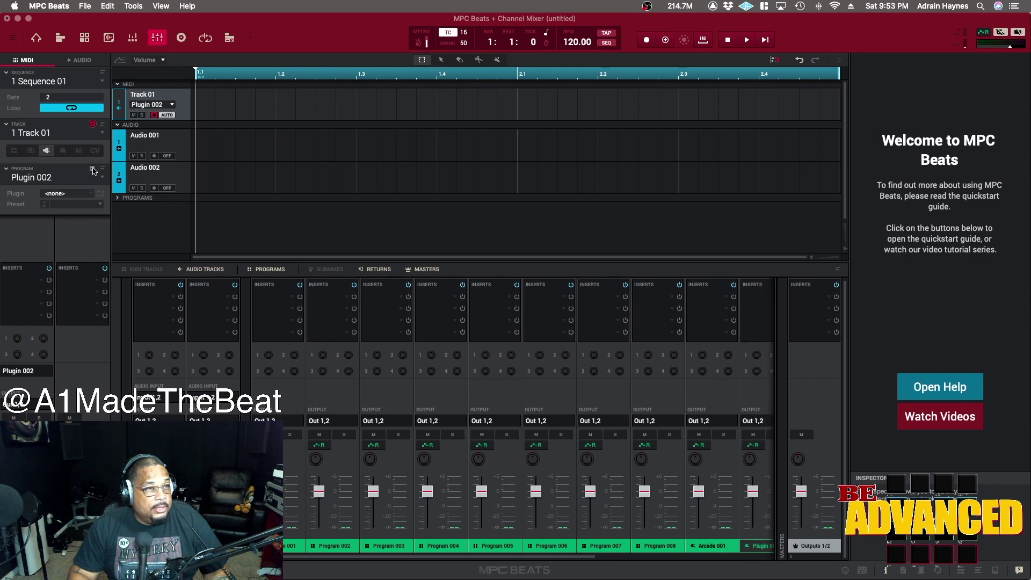
pyautogui.click(91, 195)
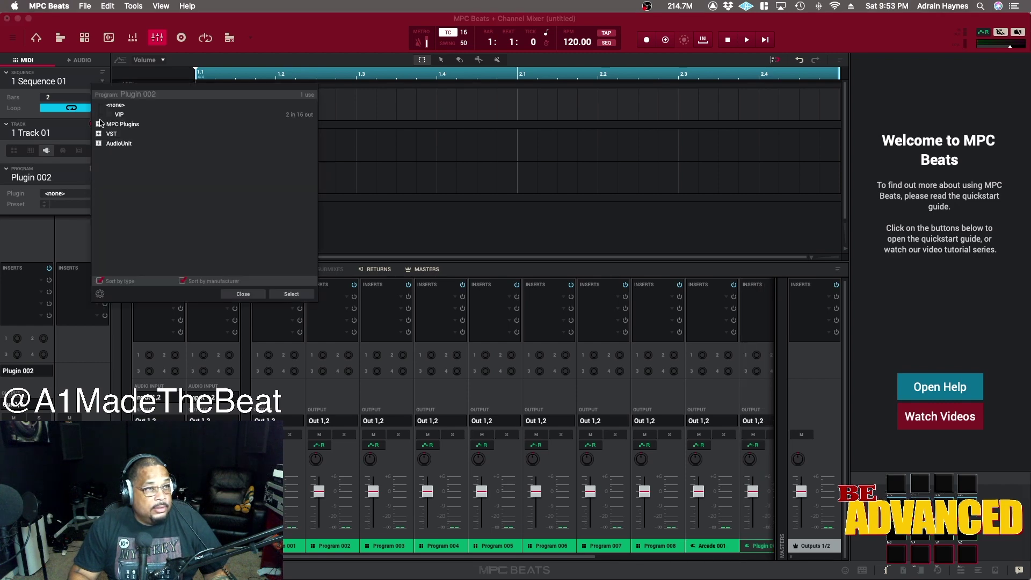
pyautogui.click(98, 143)
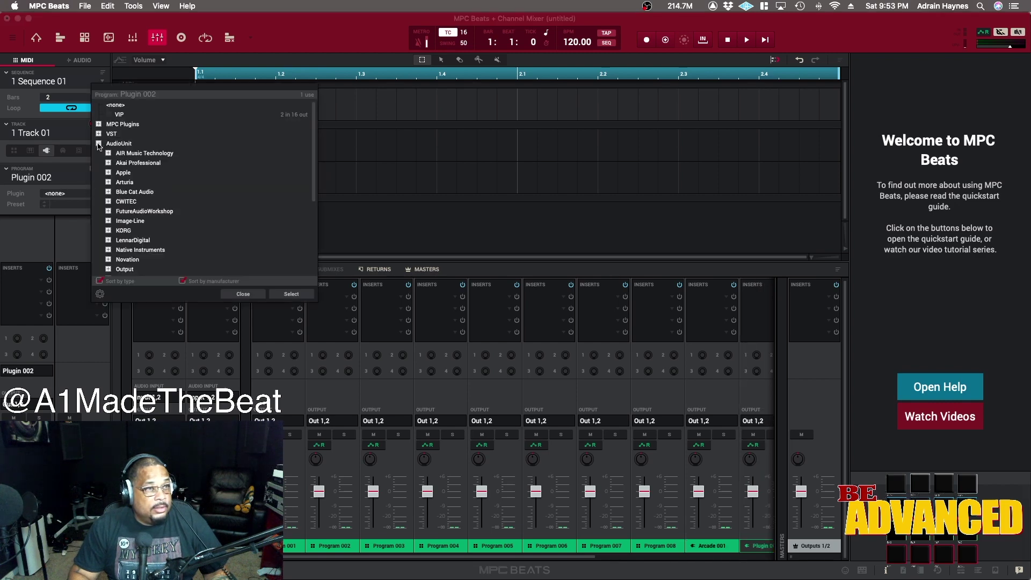
pyautogui.click(108, 182)
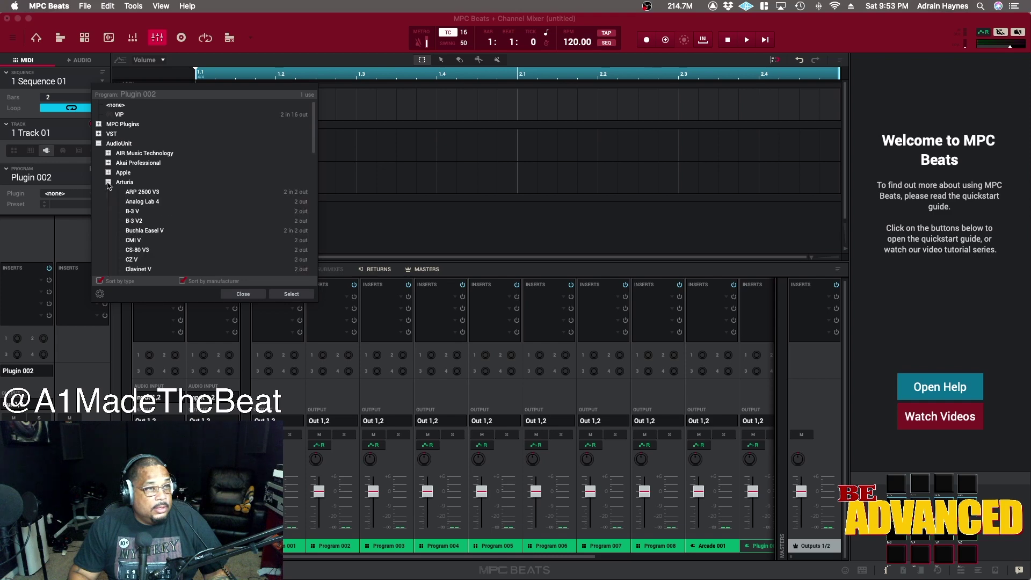
pyautogui.doubleClick(140, 202)
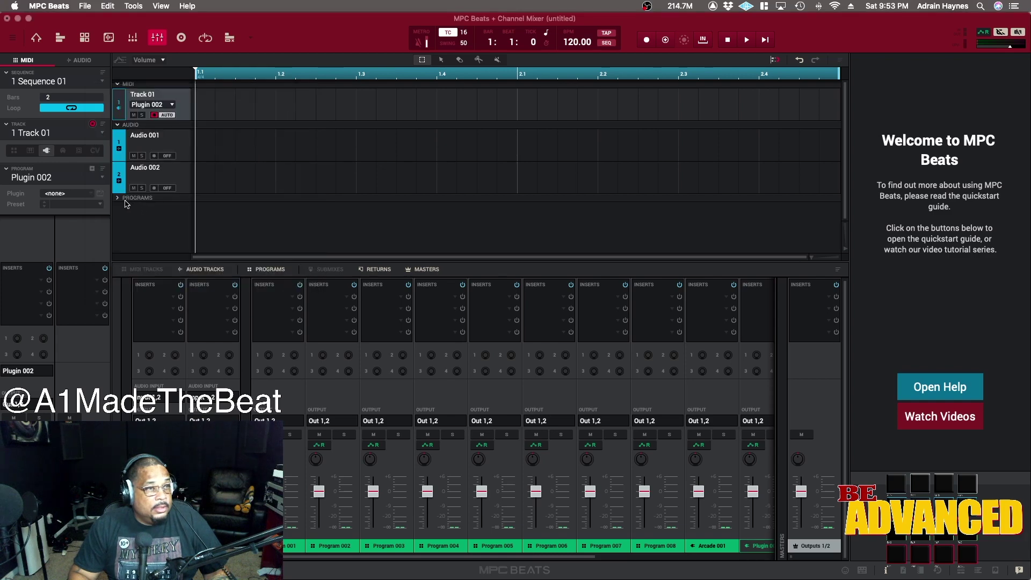
# - Add another plugin program on Track 01 and load LennarDigital's Sylenth1 AudioUnit into it
pyautogui.click(92, 169)
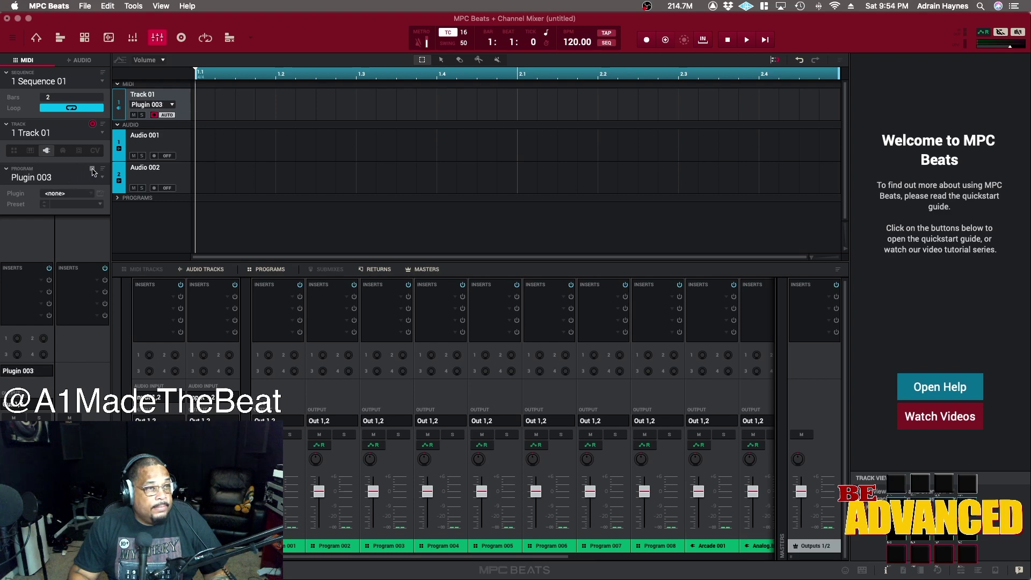
pyautogui.click(90, 194)
pyautogui.click(97, 142)
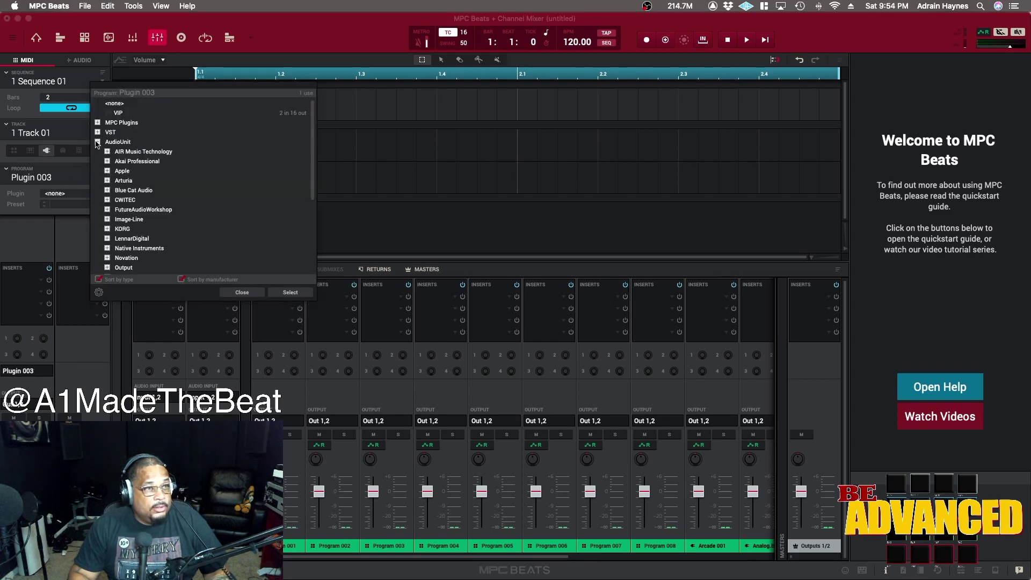
pyautogui.click(108, 229)
pyautogui.click(108, 249)
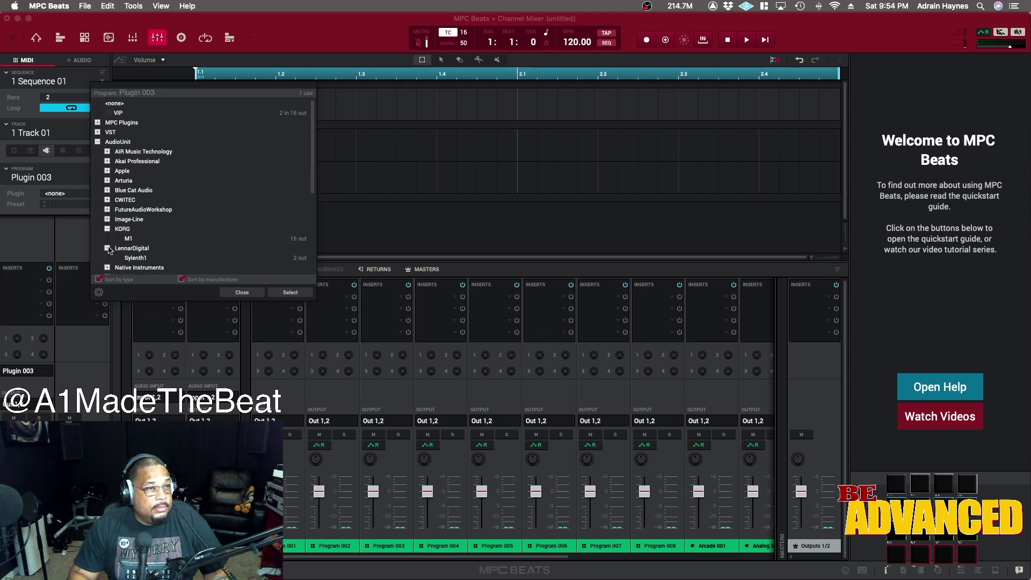
pyautogui.doubleClick(134, 258)
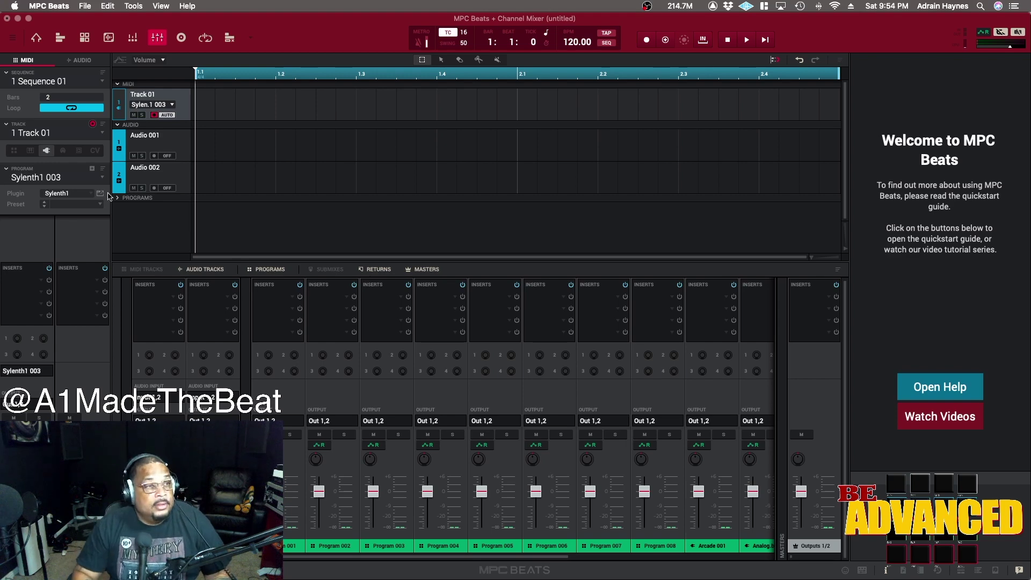
# - Add one more plugin program on Track 01 and load the Serato Sample AudioUnit into it
pyautogui.click(92, 168)
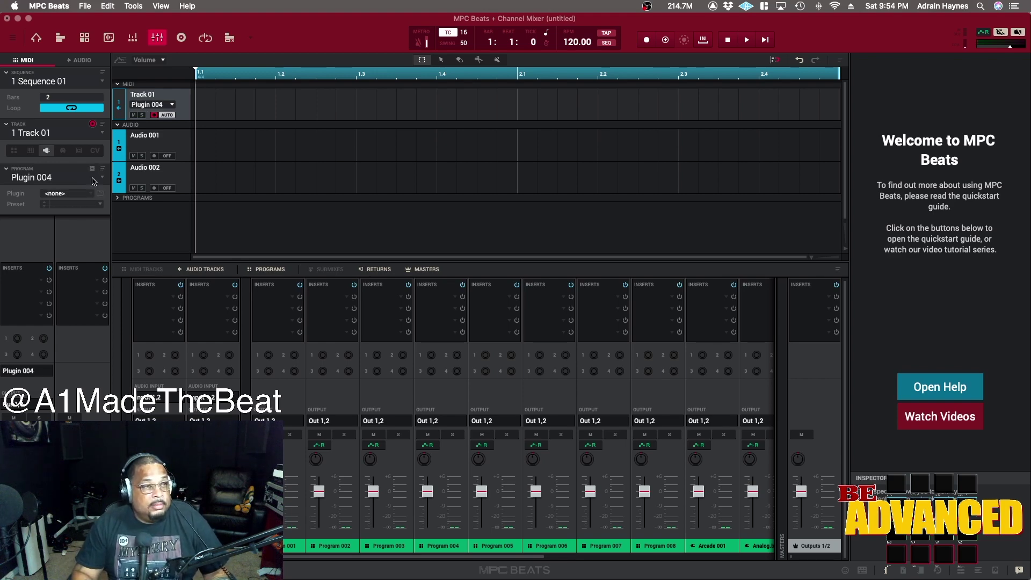
pyautogui.click(92, 194)
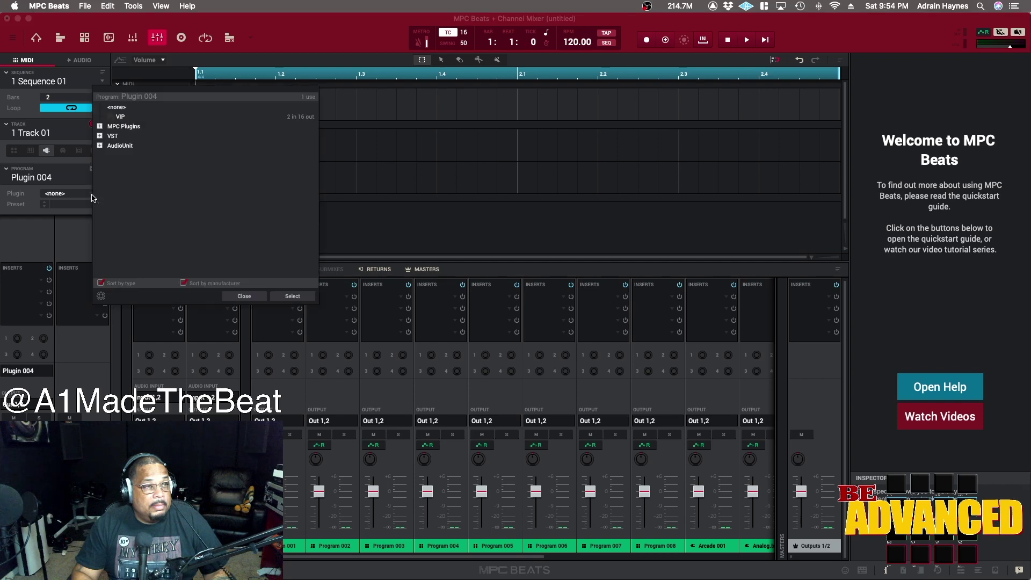
pyautogui.click(101, 145)
pyautogui.scroll(-5, 123, 237)
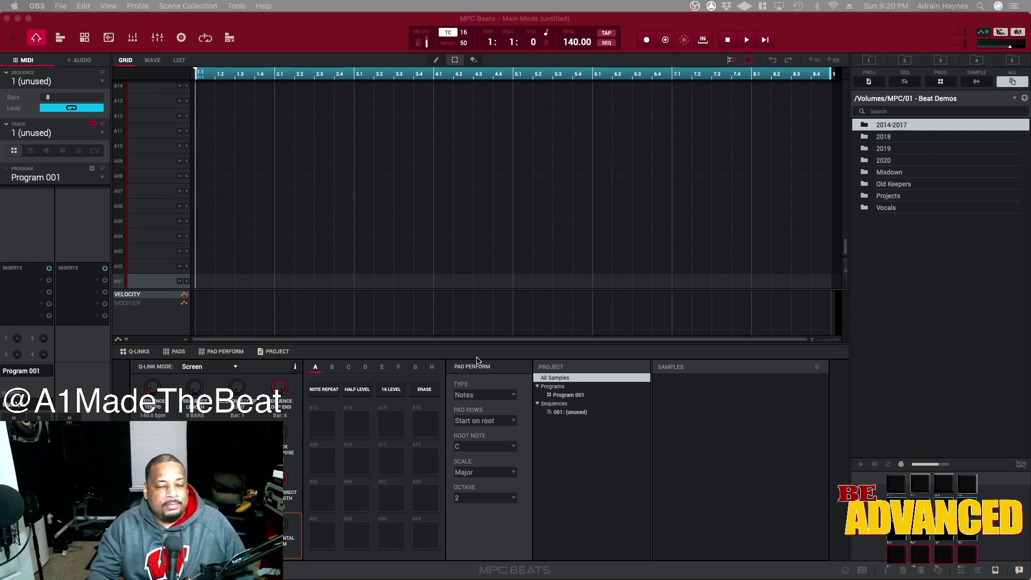
# - Check the program list and the MIDI track list in the untitled 140 BPM project, and dismiss the message notification
pyautogui.click(102, 180)
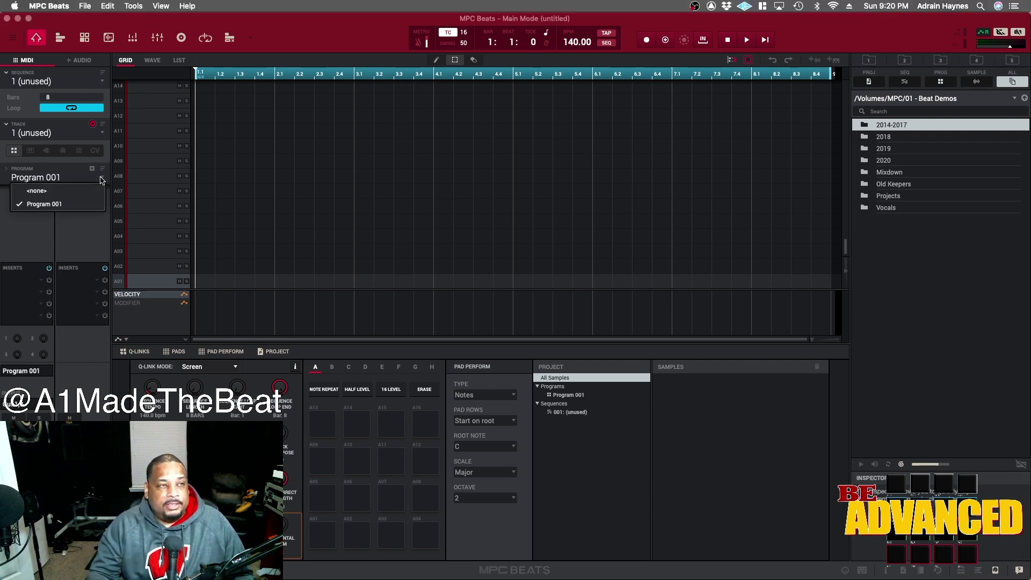
pyautogui.click(102, 180)
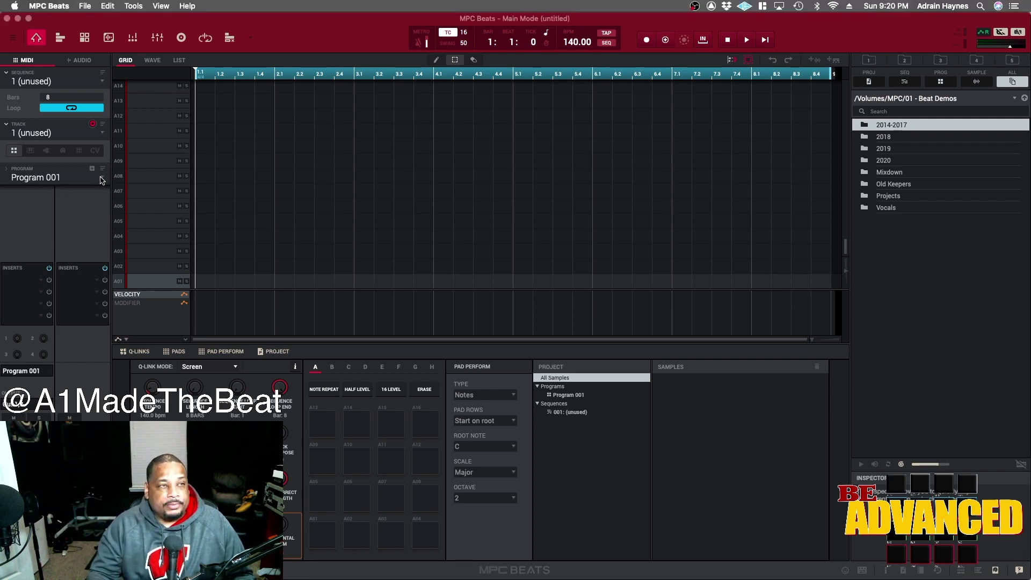
pyautogui.click(103, 135)
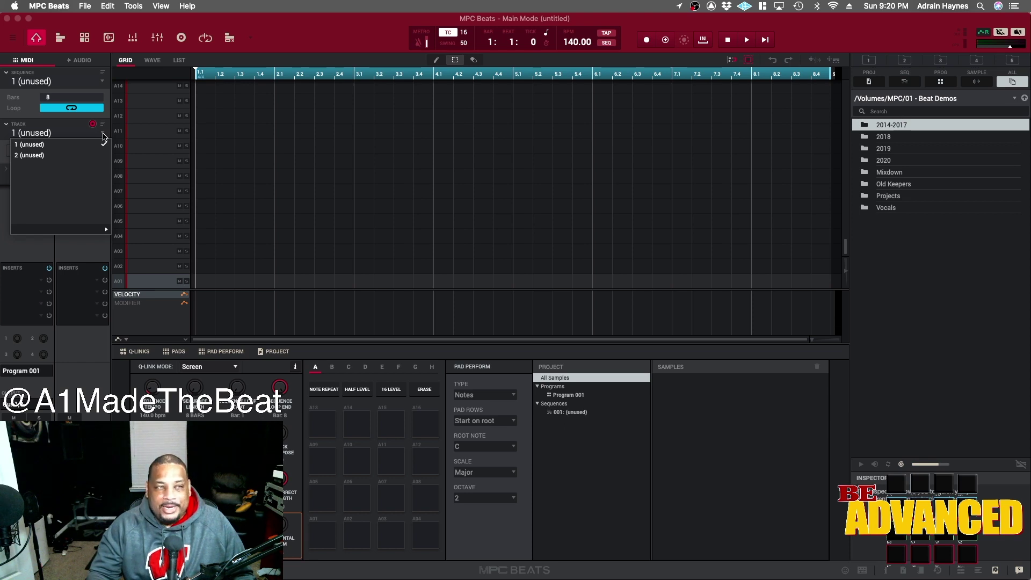
pyautogui.moveTo(107, 232)
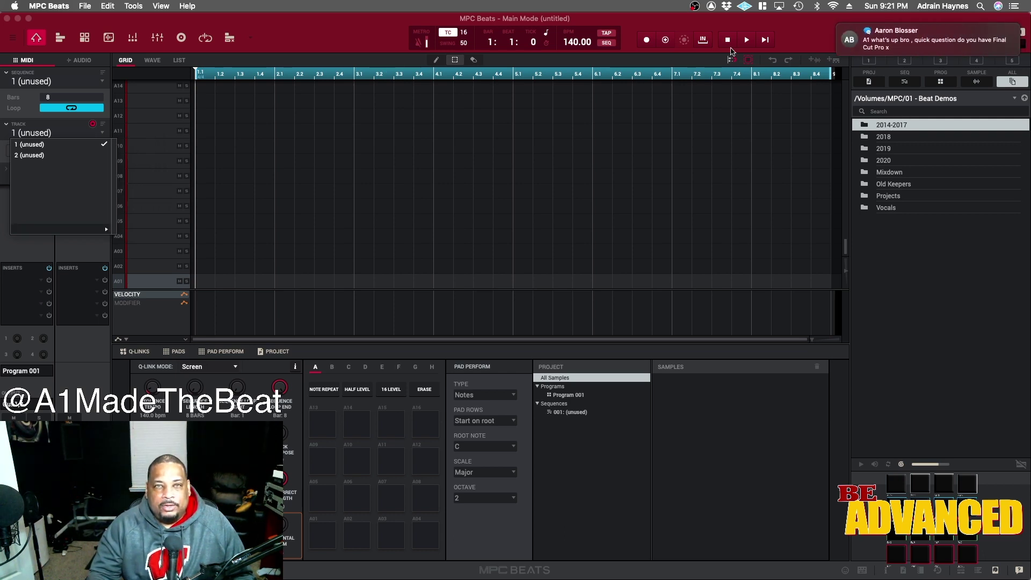
pyautogui.click(798, 22)
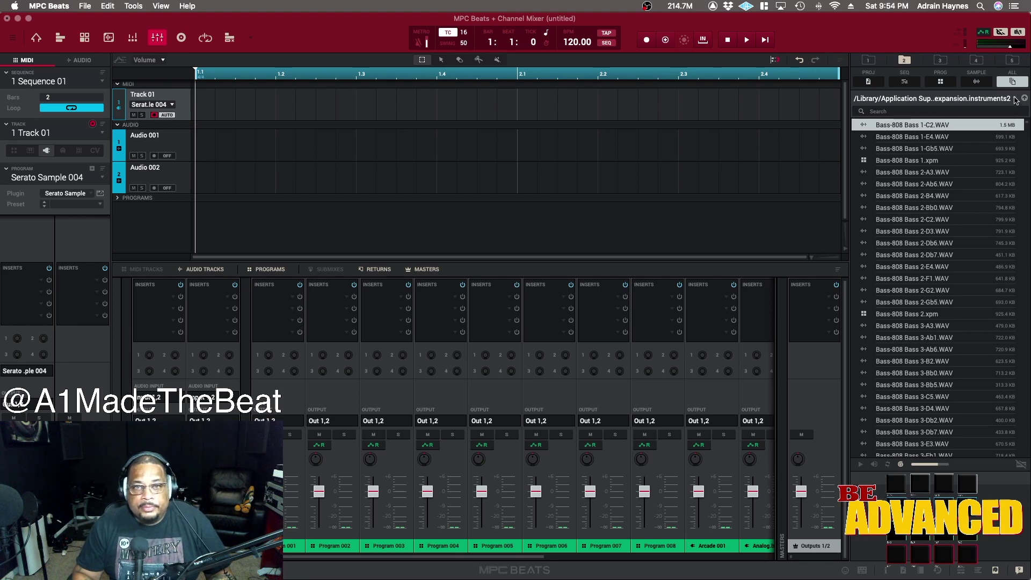
# - Browse to the 01 - Beat Demos folder on the MPC drive and store it as file browser shortcut 1
pyautogui.click(1015, 101)
pyautogui.scroll(-5, 972, 349)
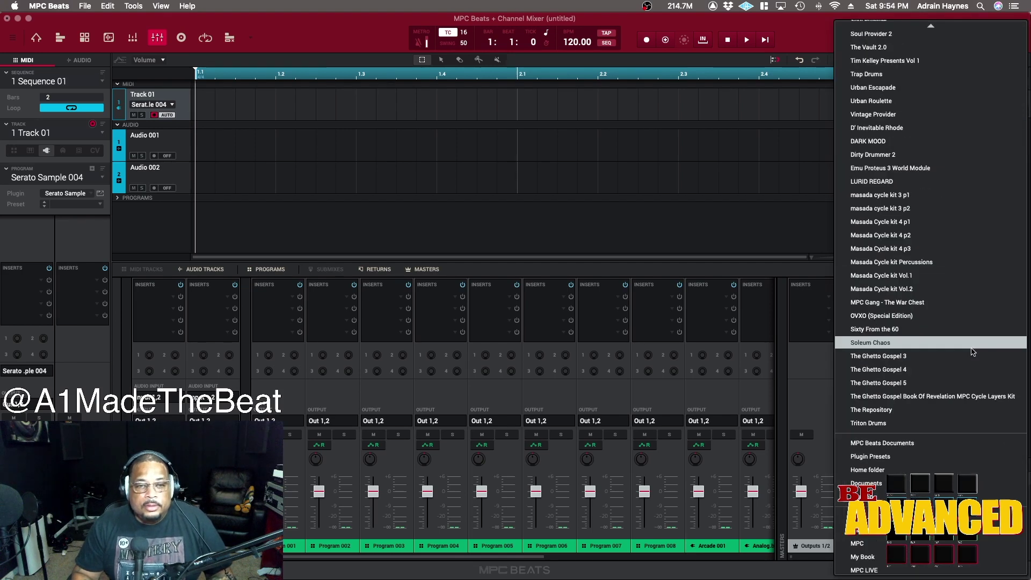
pyautogui.click(871, 545)
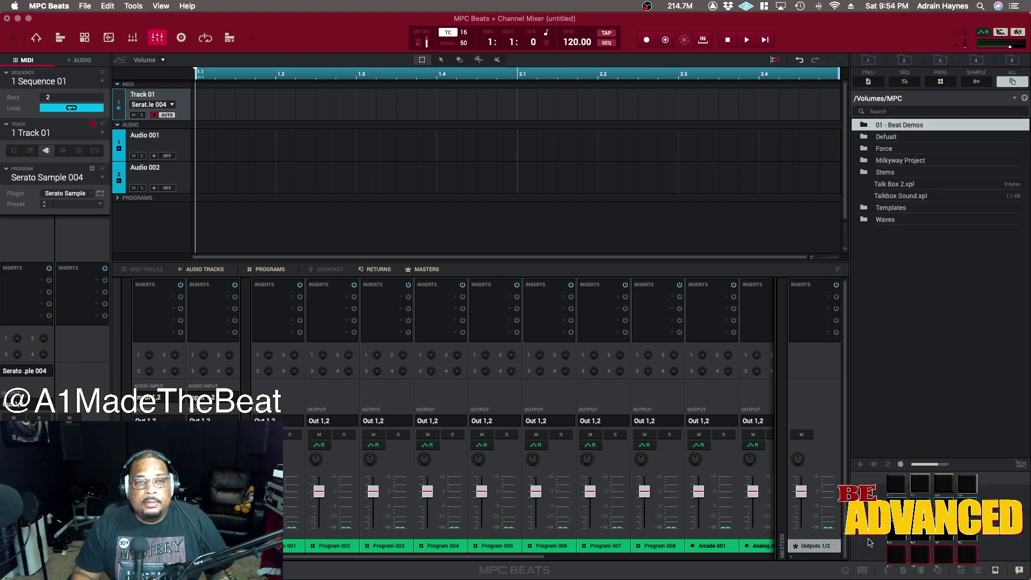
pyautogui.doubleClick(889, 125)
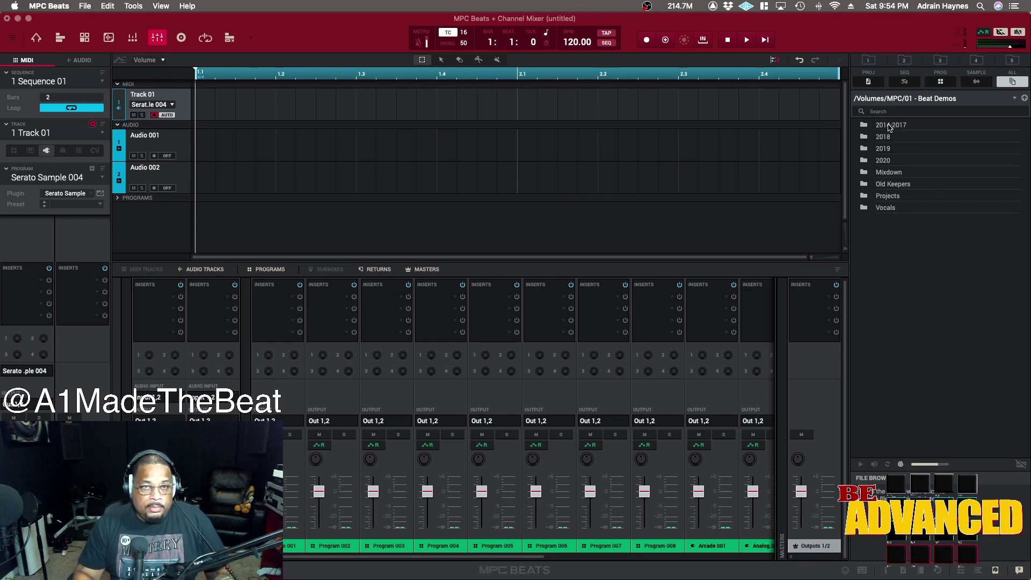
pyautogui.click(870, 60)
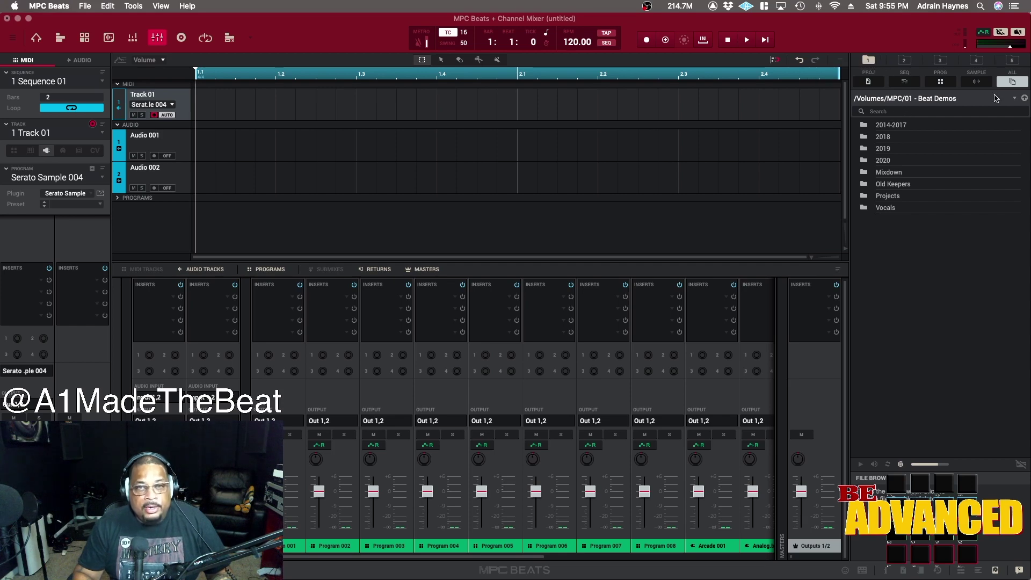
# - Open the Drums folder on the MPC LIVE 1 drive and store it as file browser shortcut 2
pyautogui.click(908, 63)
pyautogui.click(1015, 98)
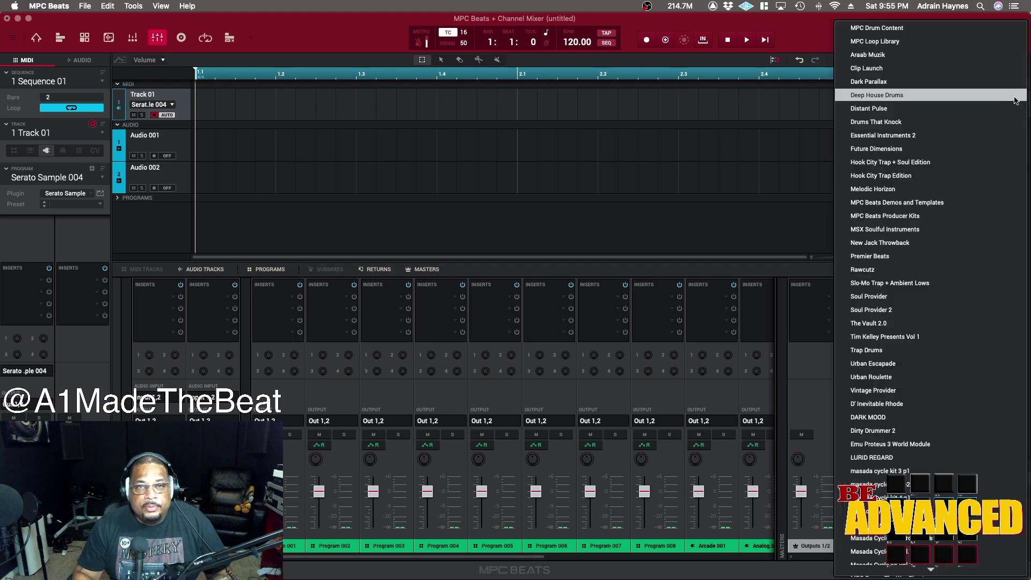
pyautogui.scroll(-5, 981, 310)
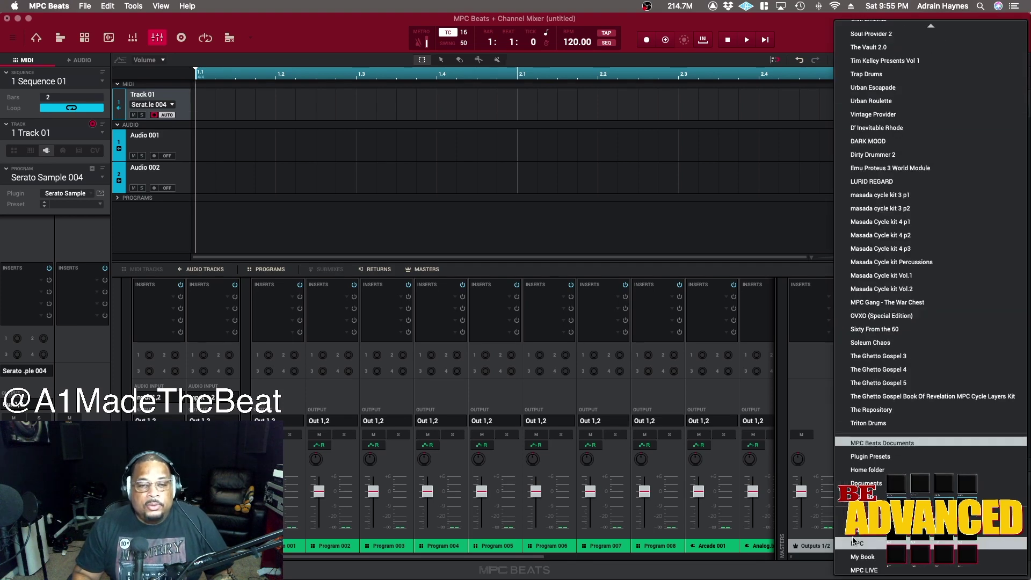
pyautogui.click(865, 570)
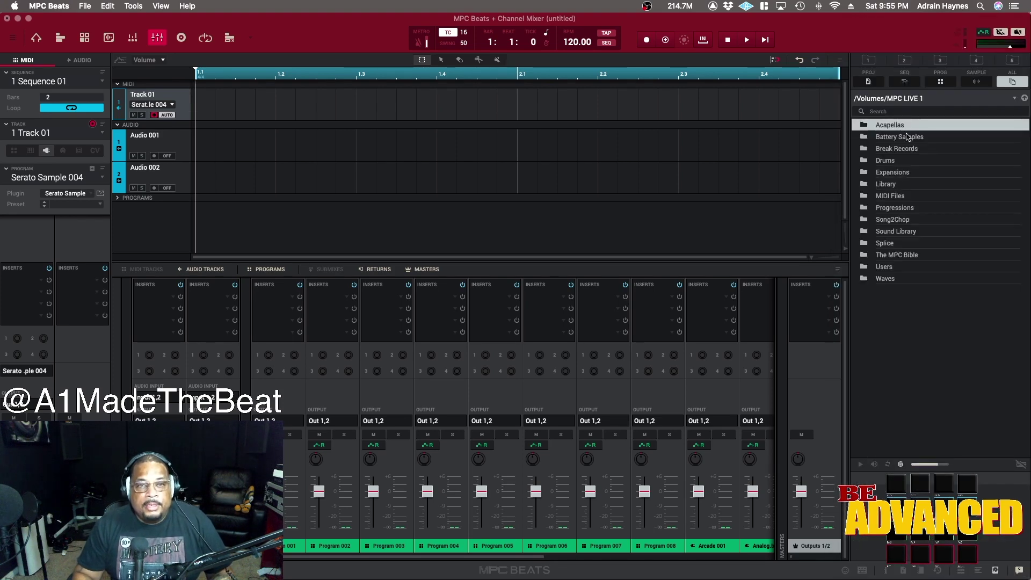
pyautogui.doubleClick(894, 161)
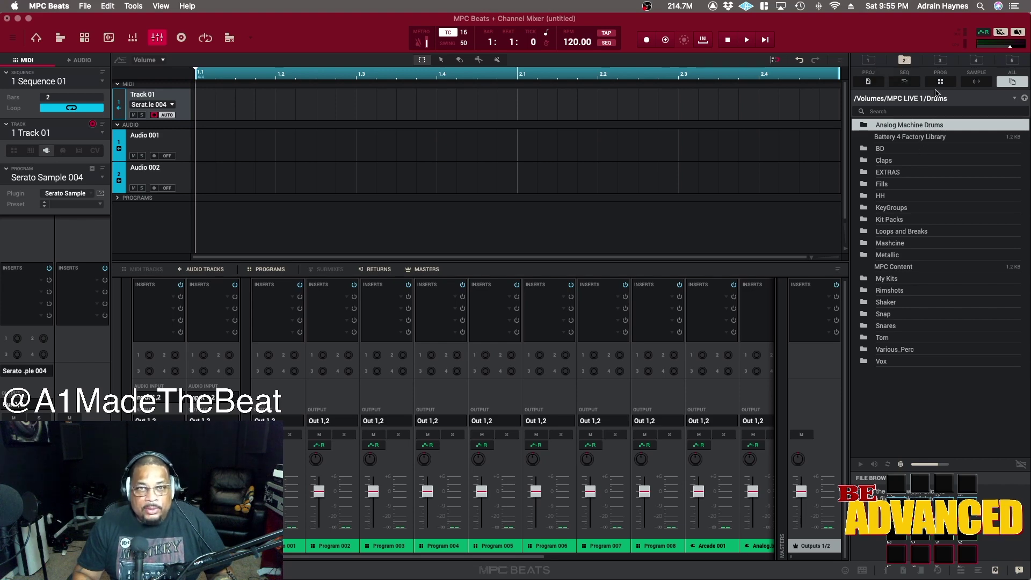
# - Open the Sound Library folder on the MPC LIVE 1 drive and store it as file browser shortcut 3
pyautogui.click(940, 61)
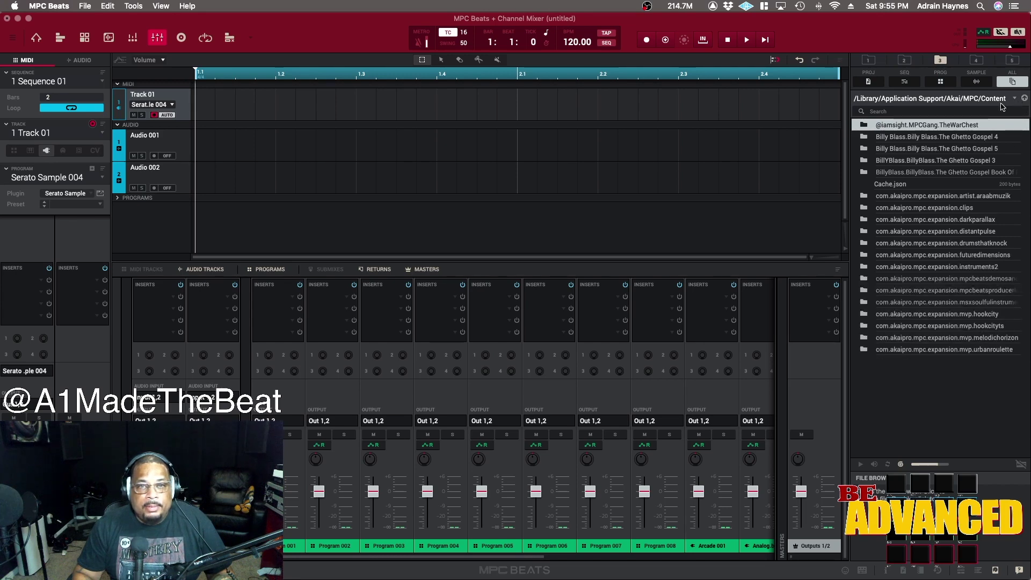
pyautogui.click(1014, 101)
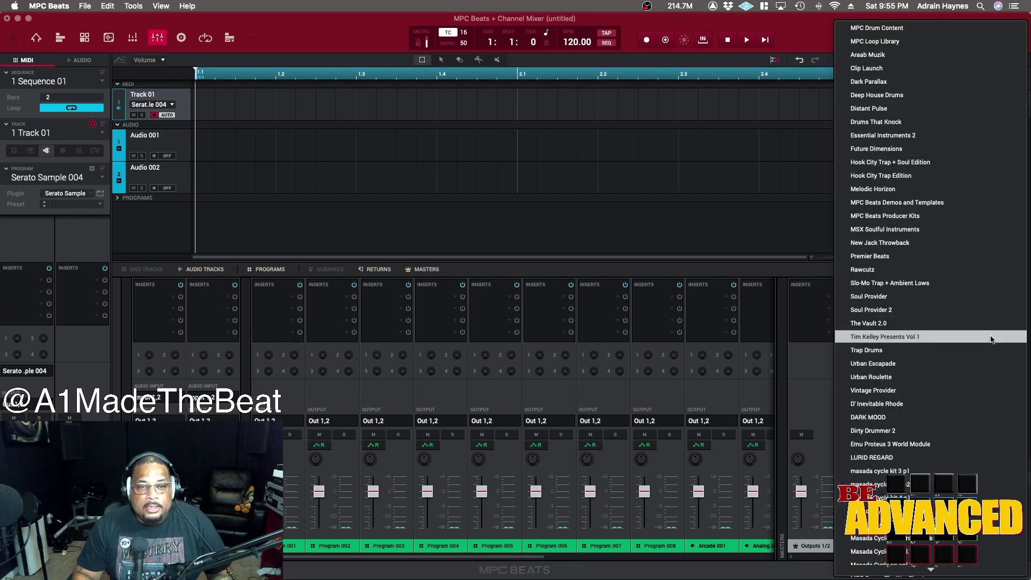
pyautogui.scroll(-5, 990, 338)
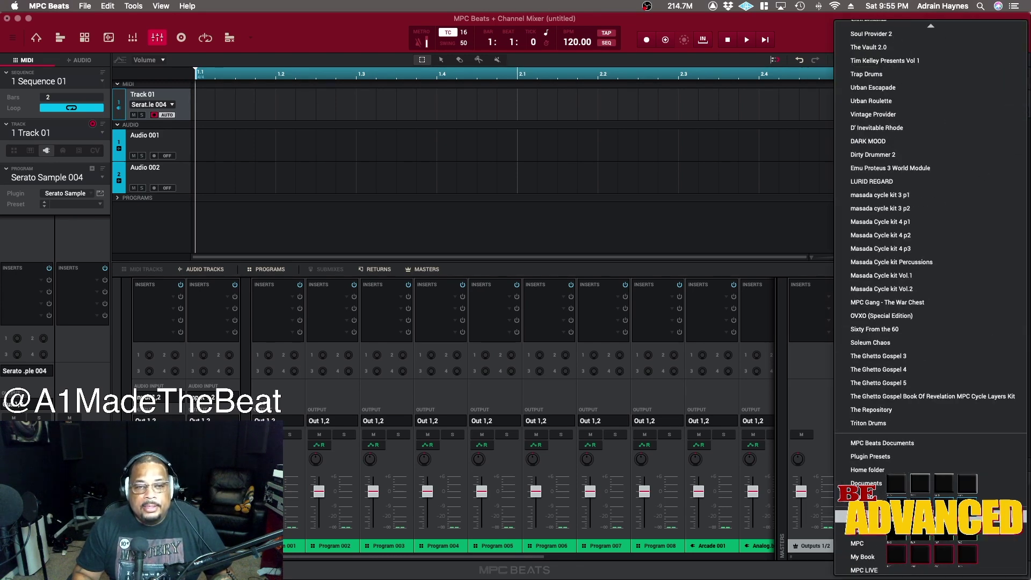
pyautogui.click(864, 571)
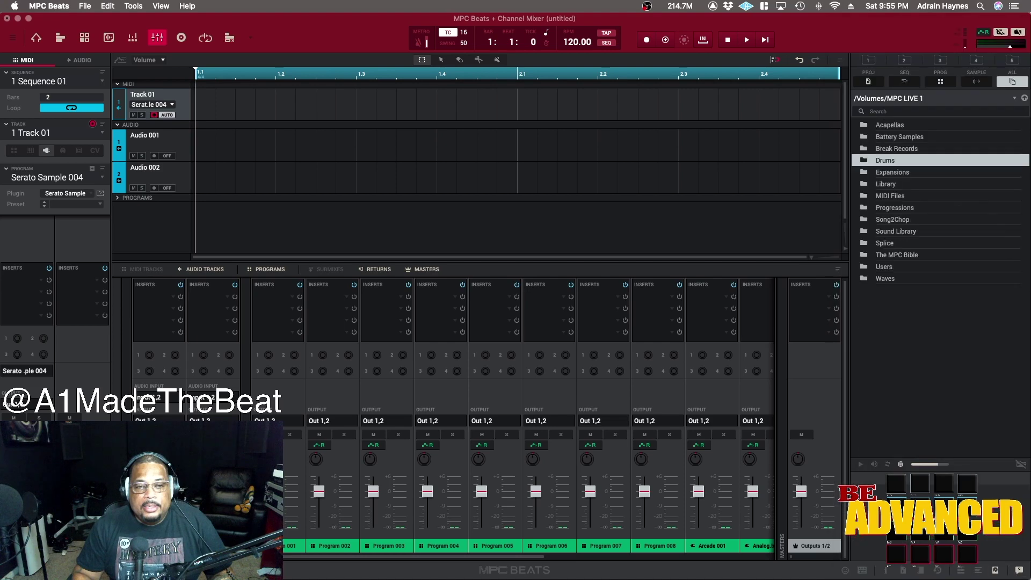
pyautogui.doubleClick(899, 232)
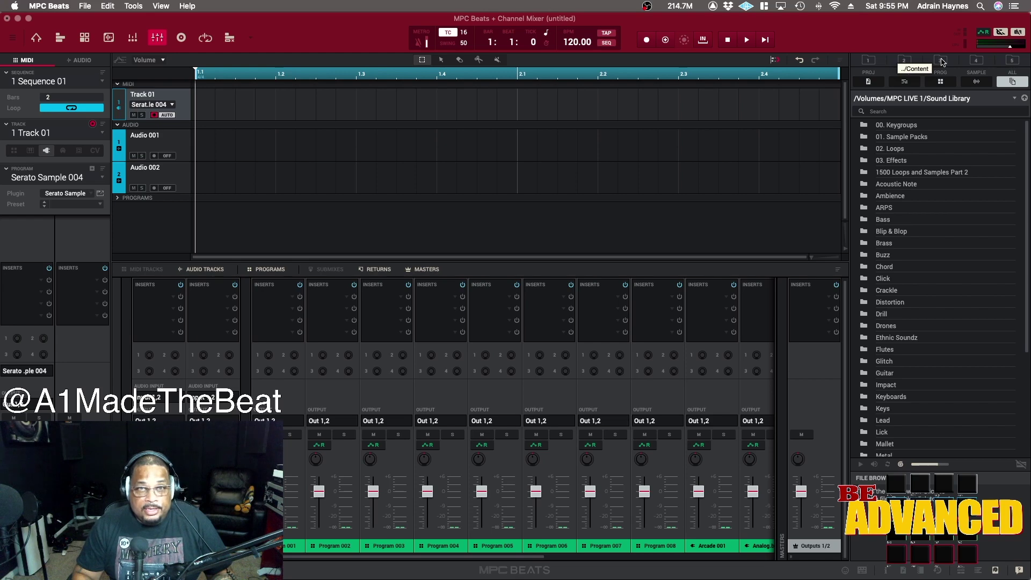
# - Check file browser shortcuts 1, 2 and 3 by opening each stored folder in turn
pyautogui.click(869, 60)
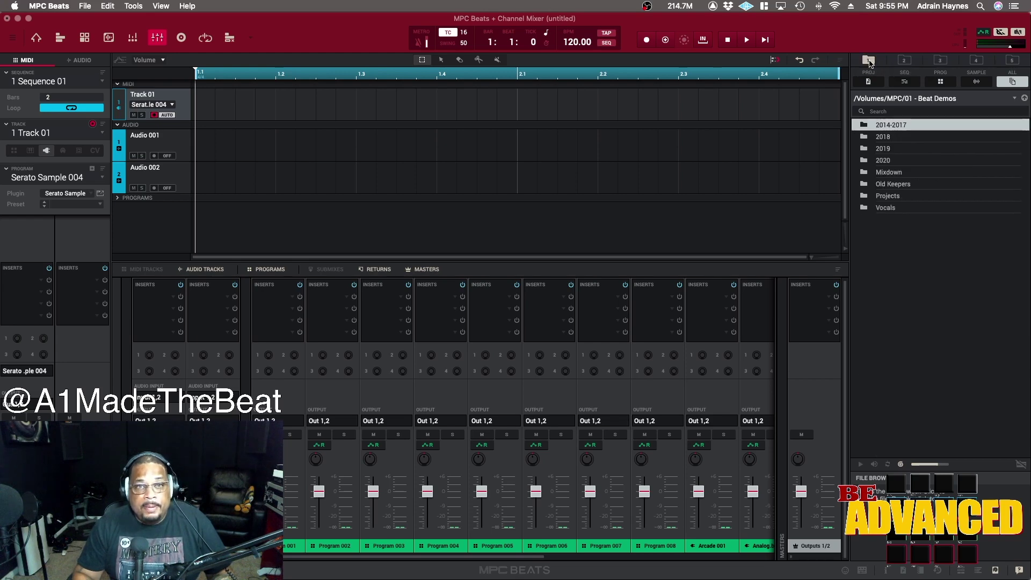
pyautogui.click(905, 61)
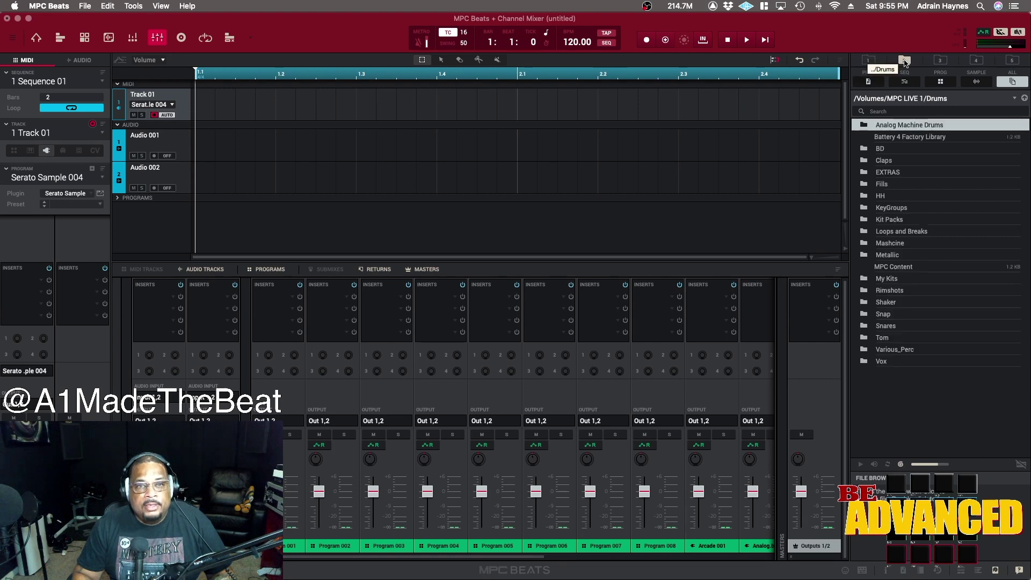
pyautogui.click(940, 61)
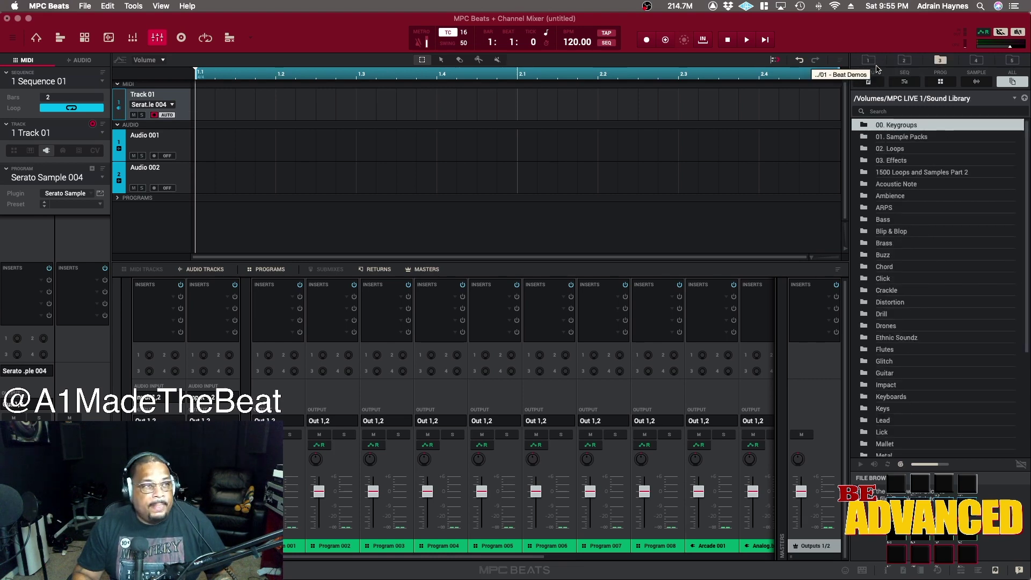
# - Switch Track 01 to a drum program and browse from folder shortcut 2 to My Kits/Pharoh Kit, filtering the browser to program files
pyautogui.click(14, 153)
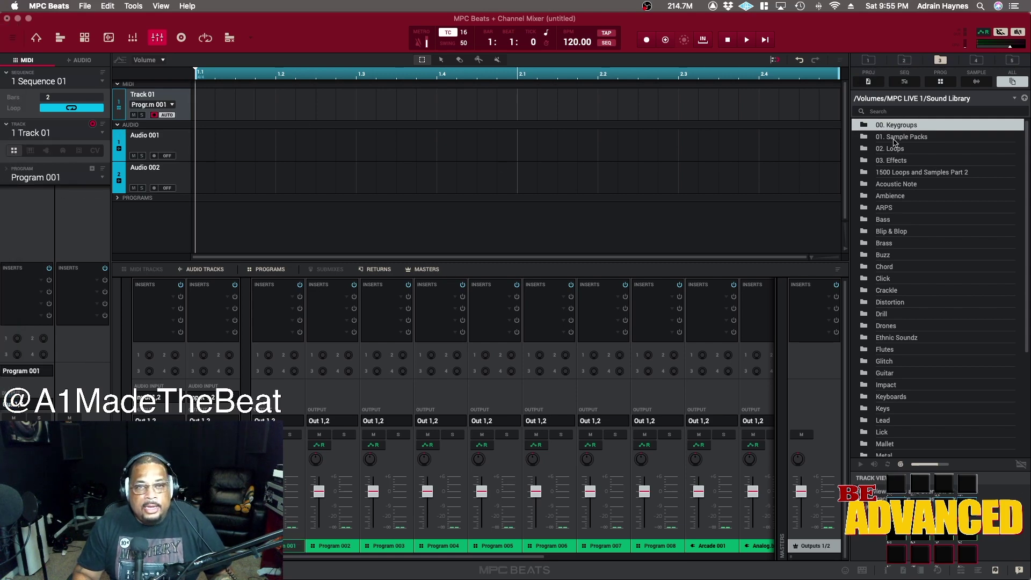
pyautogui.click(905, 60)
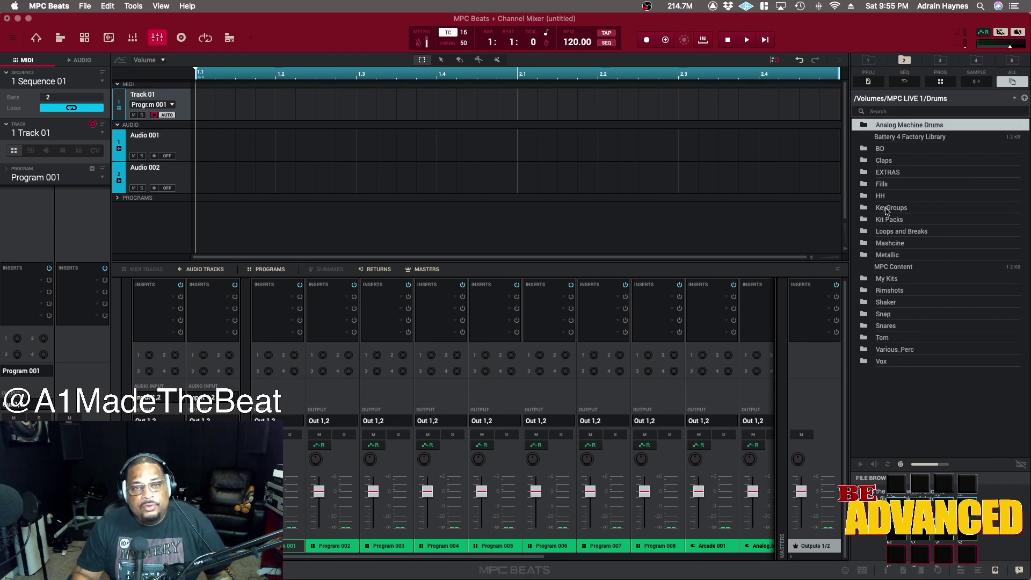
pyautogui.doubleClick(888, 278)
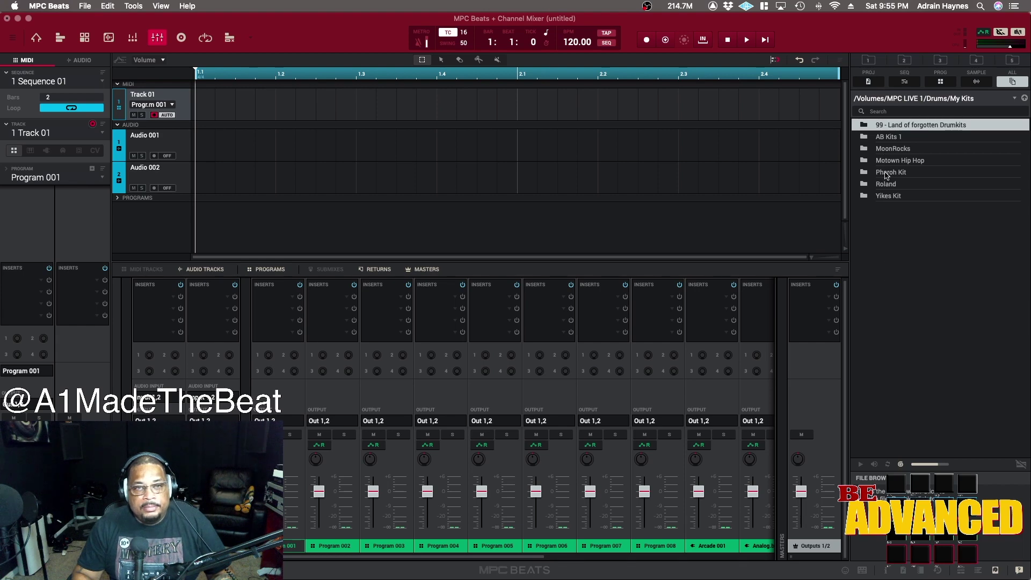
pyautogui.doubleClick(890, 172)
pyautogui.click(940, 81)
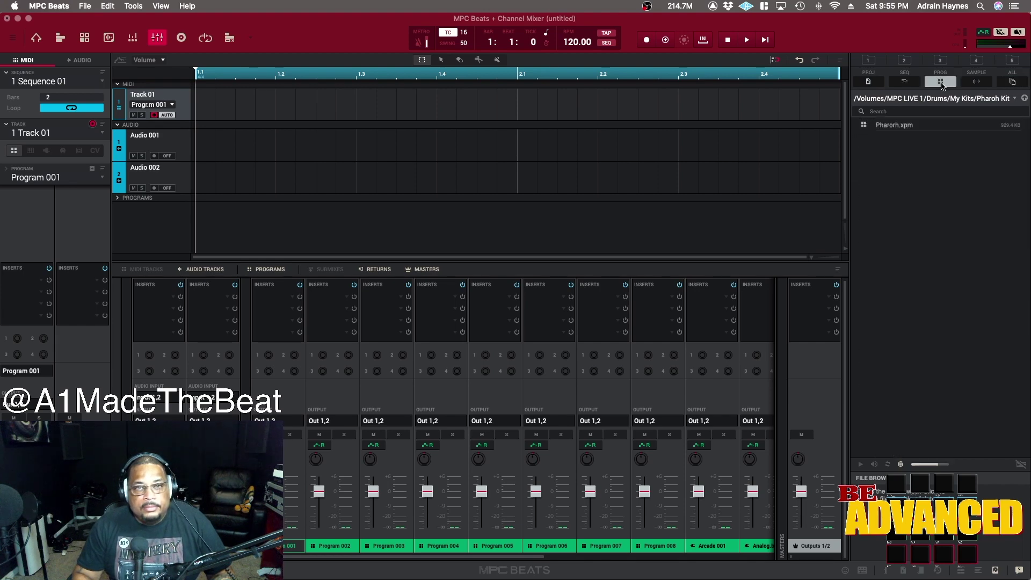
# - Load the Pharorh.xpm drum kit onto Track 01 and show its pads in Main Mode
pyautogui.doubleClick(886, 125)
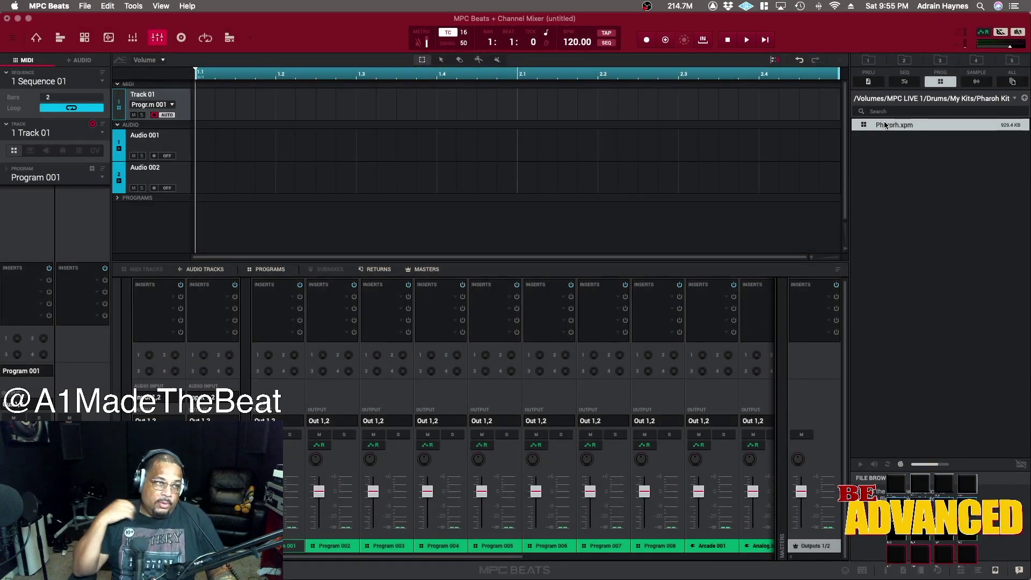
pyautogui.press('Home')
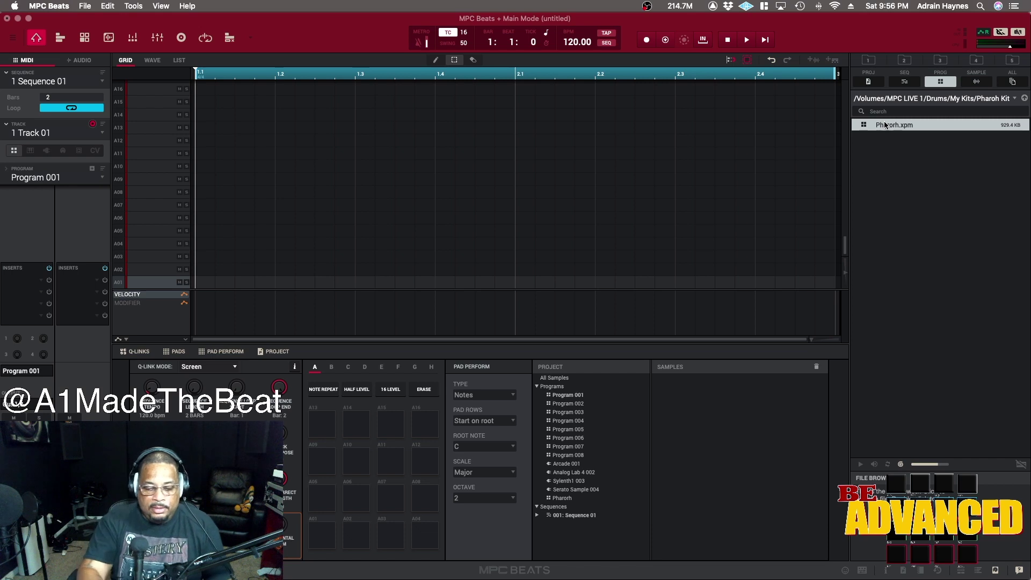
pyautogui.doubleClick(885, 125)
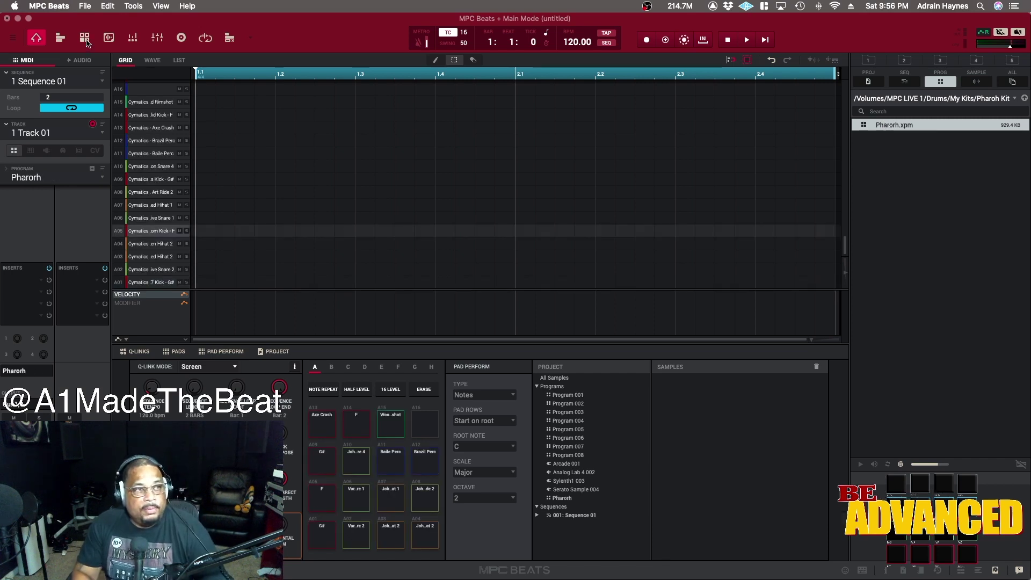
# - Open the Pharorh kit in Program Edit mode to examine its pad and sample layer settings
pyautogui.click(84, 38)
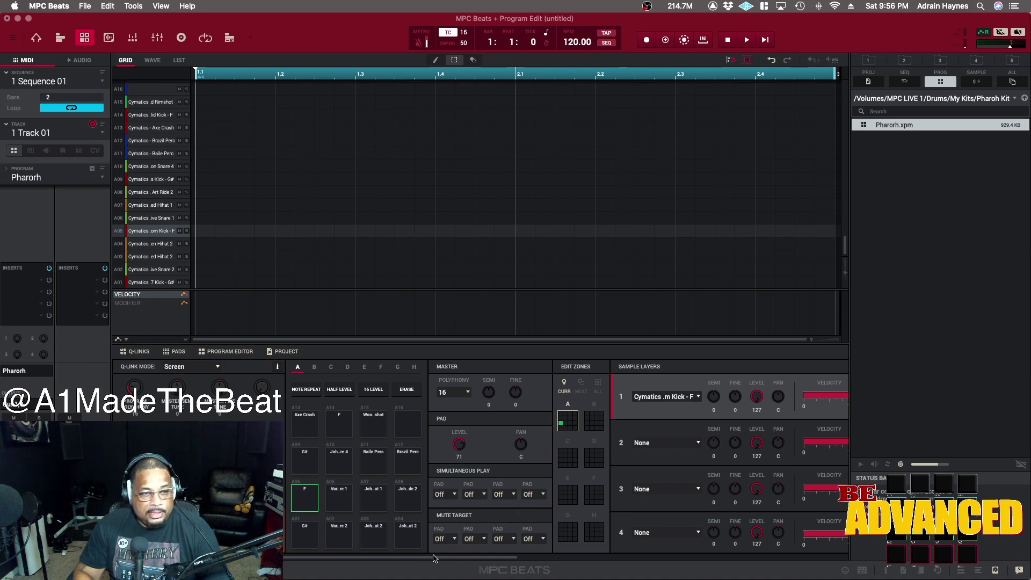
pyautogui.moveTo(434, 559)
pyautogui.mouseDown()
pyautogui.moveTo(730, 575)
pyautogui.moveTo(432, 578)
pyautogui.mouseUp()
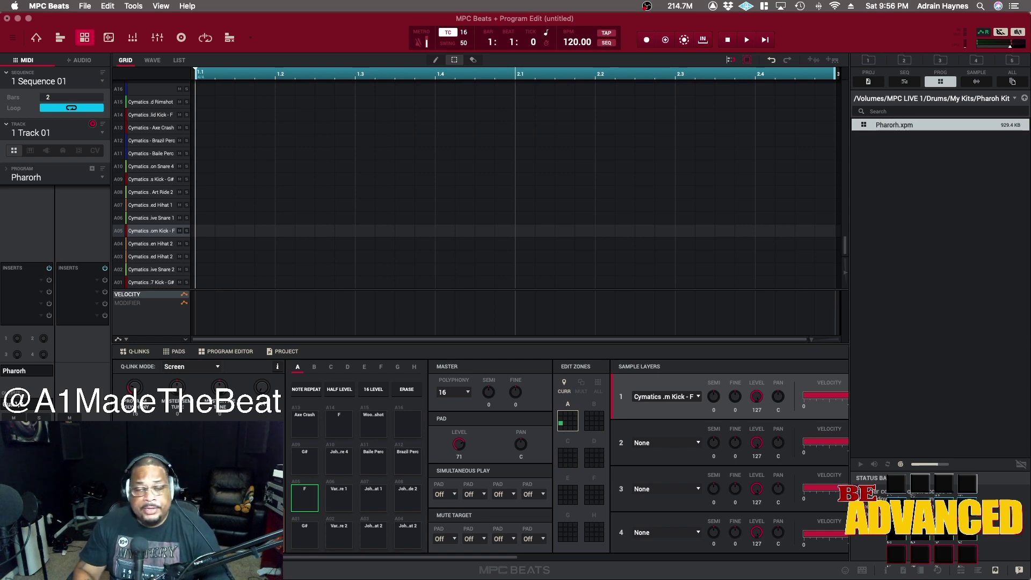
pyautogui.press('s')
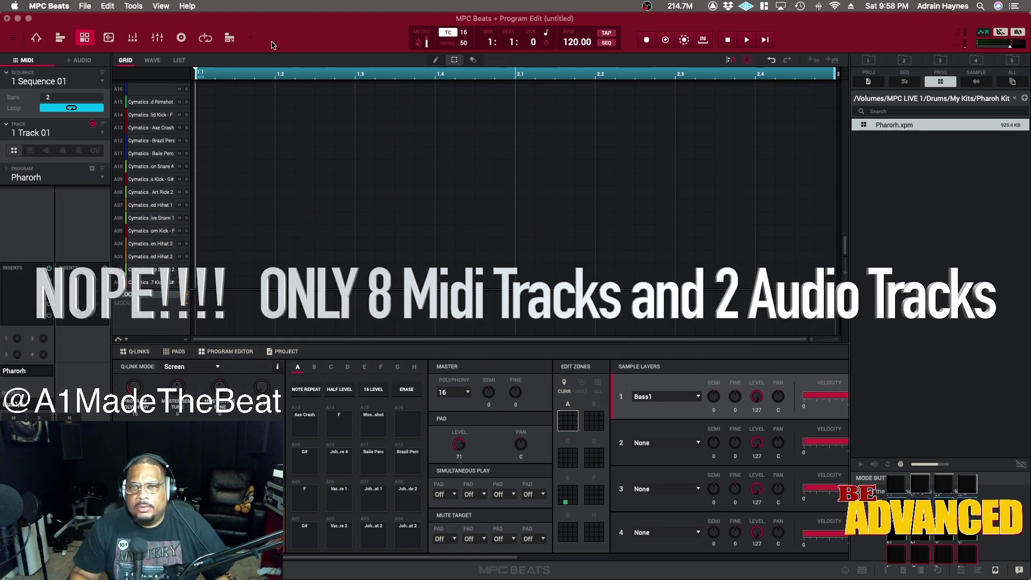
pyautogui.click(87, 7)
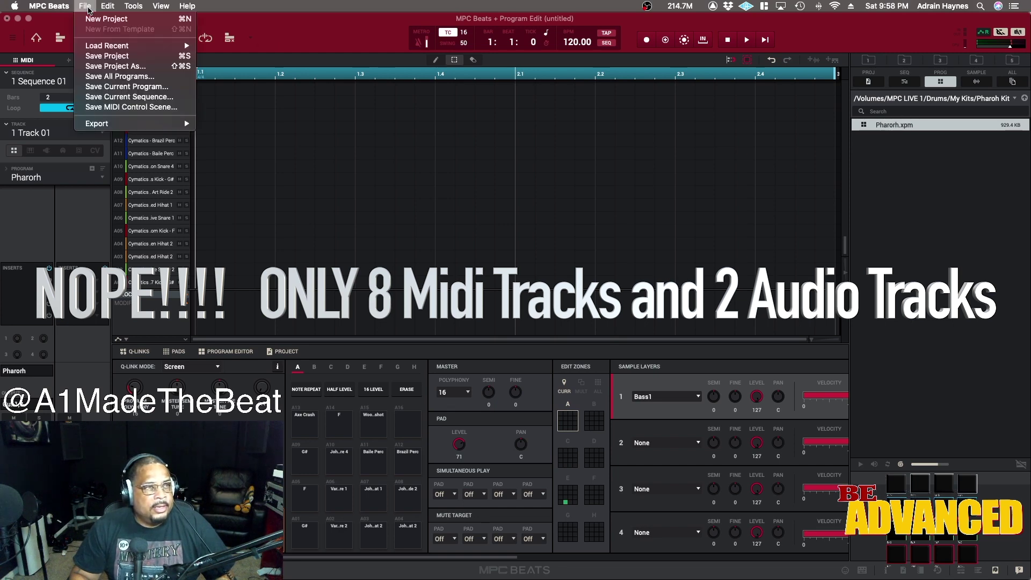
pyautogui.click(88, 10)
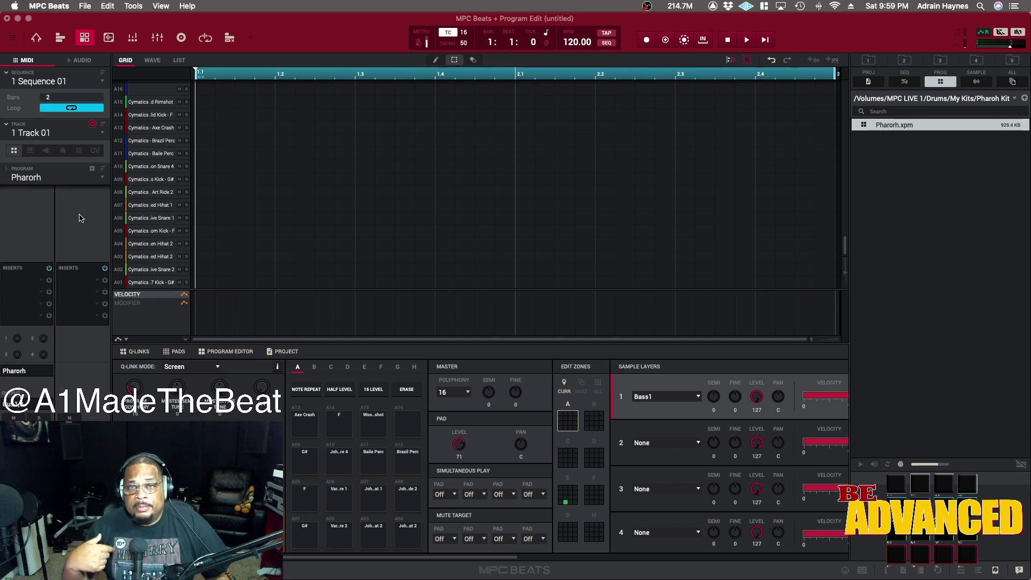
# - Examine the effect plugins available for an empty insert slot, including the Favorites and AudioUnit groups, and close the list without choosing one
pyautogui.click(98, 282)
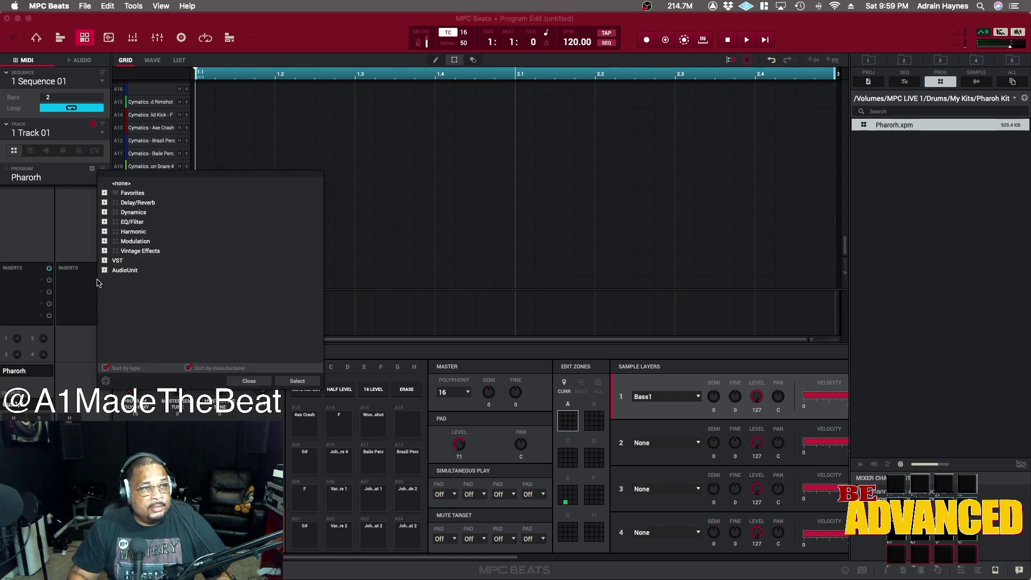
pyautogui.click(104, 193)
pyautogui.click(104, 192)
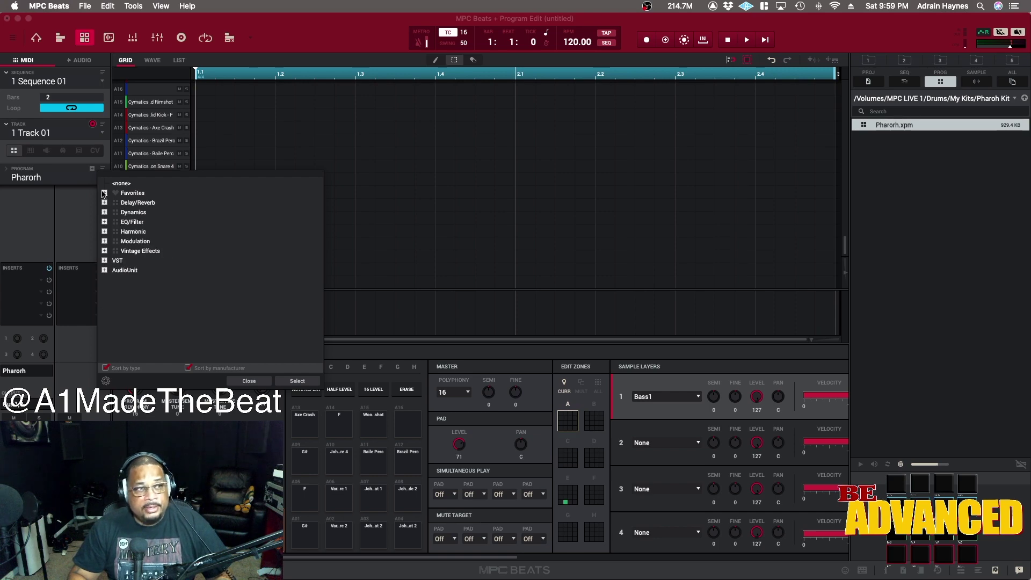
pyautogui.click(104, 270)
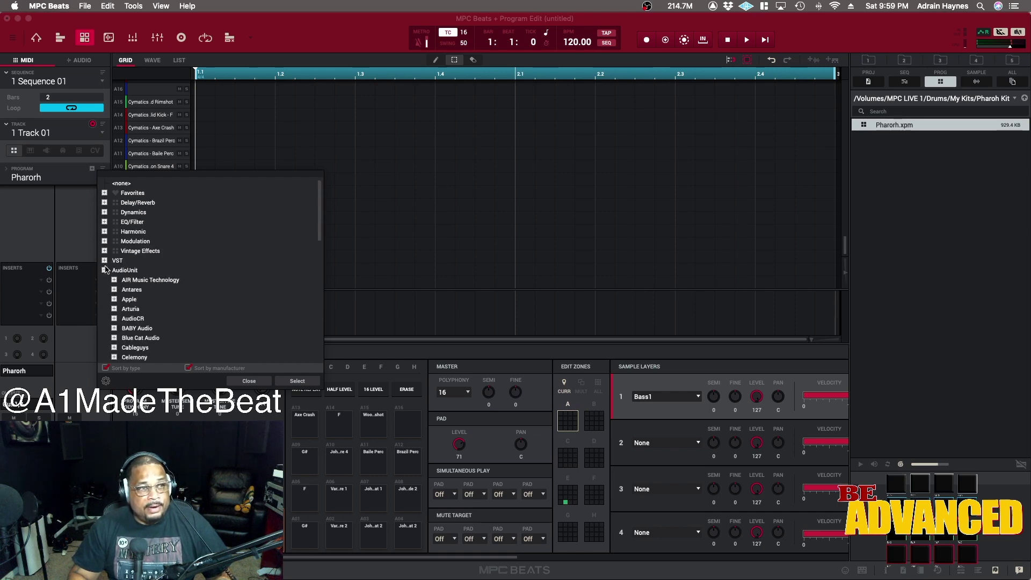
pyautogui.click(104, 270)
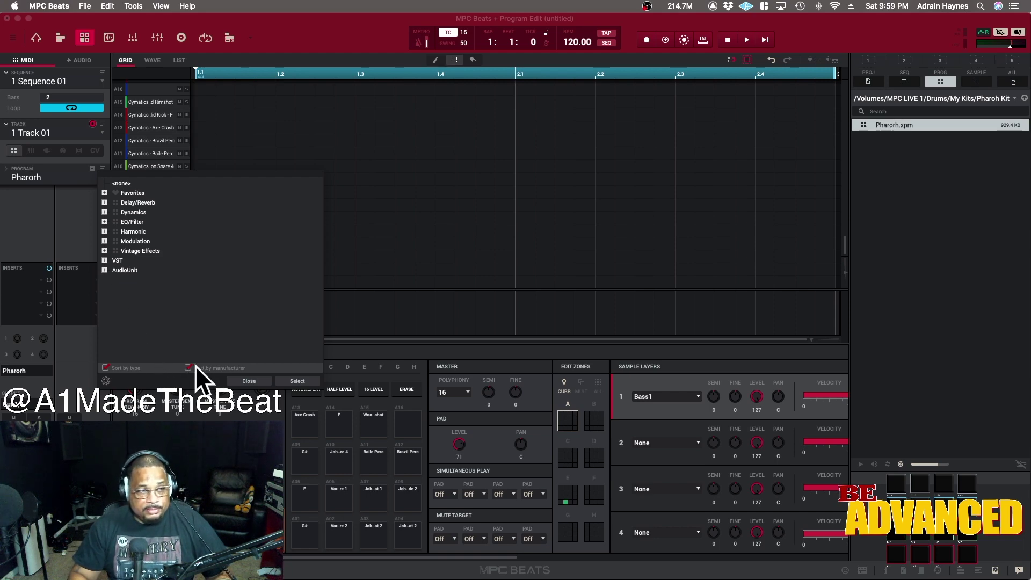
pyautogui.click(255, 383)
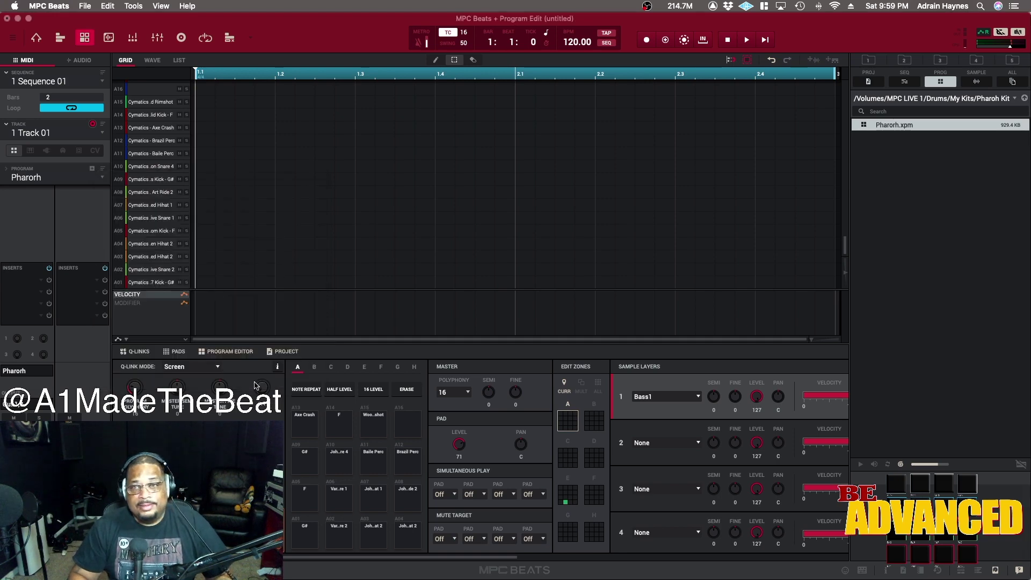